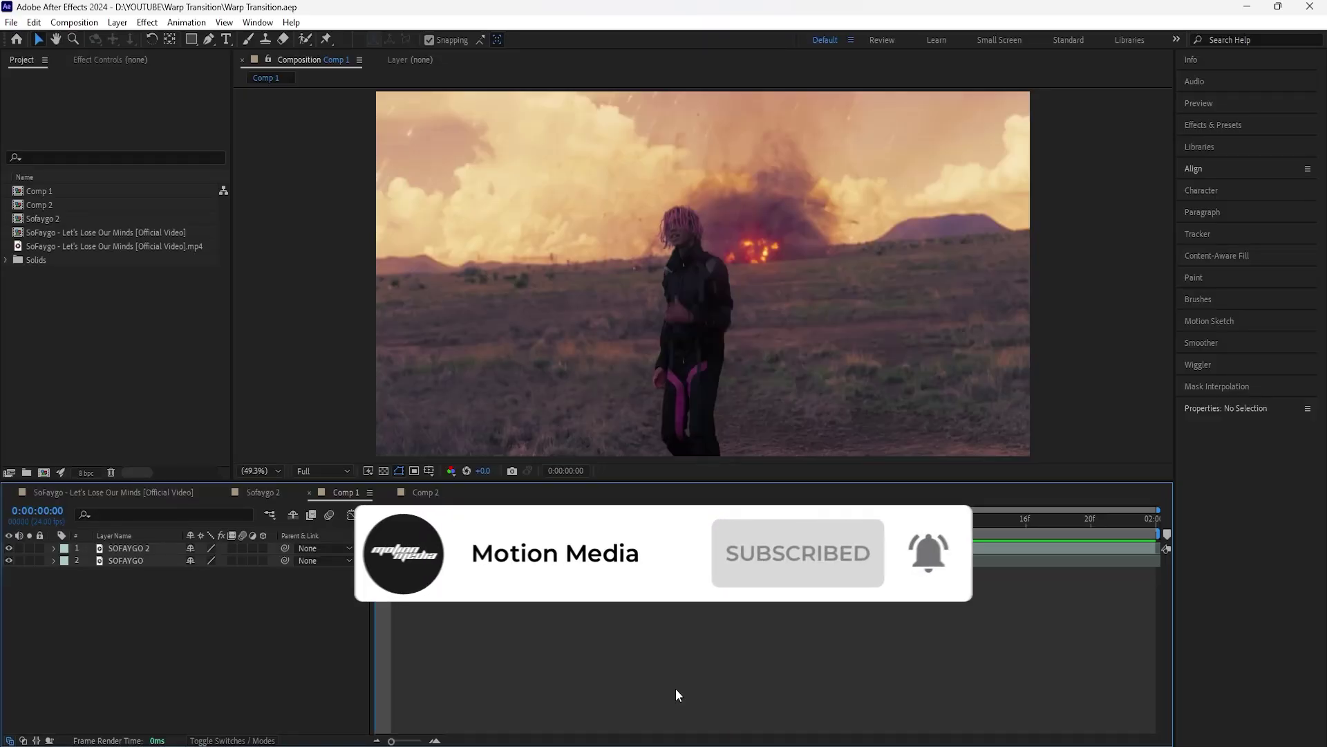
Create a new adjustment layer above the SOFAYGO 2 layer in Comp 1
{"action": "left_click_drag", "start_coordinate": [495, 522], "coordinate": [362, 581]}
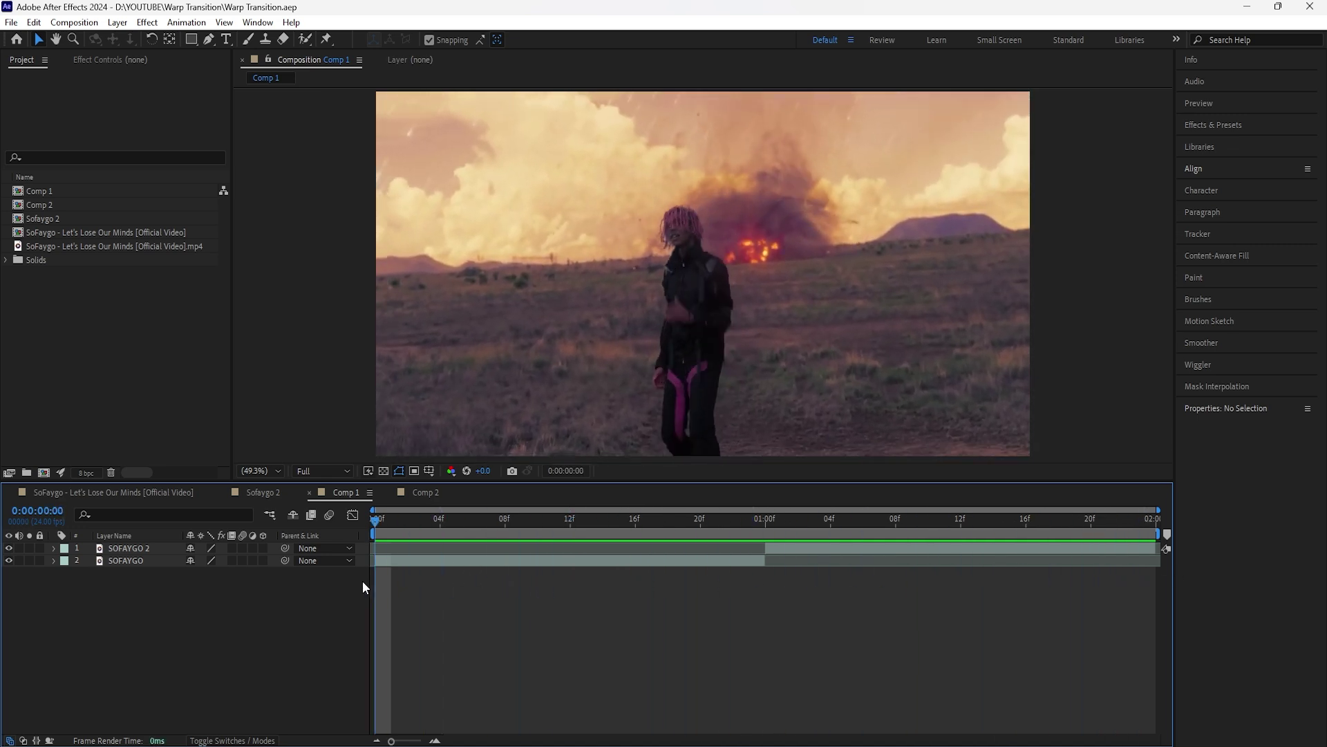
{"action": "left_click", "coordinate": [150, 548]}
{"action": "right_click", "coordinate": [243, 593]}
{"action": "mouse_move", "coordinate": [400, 415]}
{"action": "left_click", "coordinate": [495, 530]}
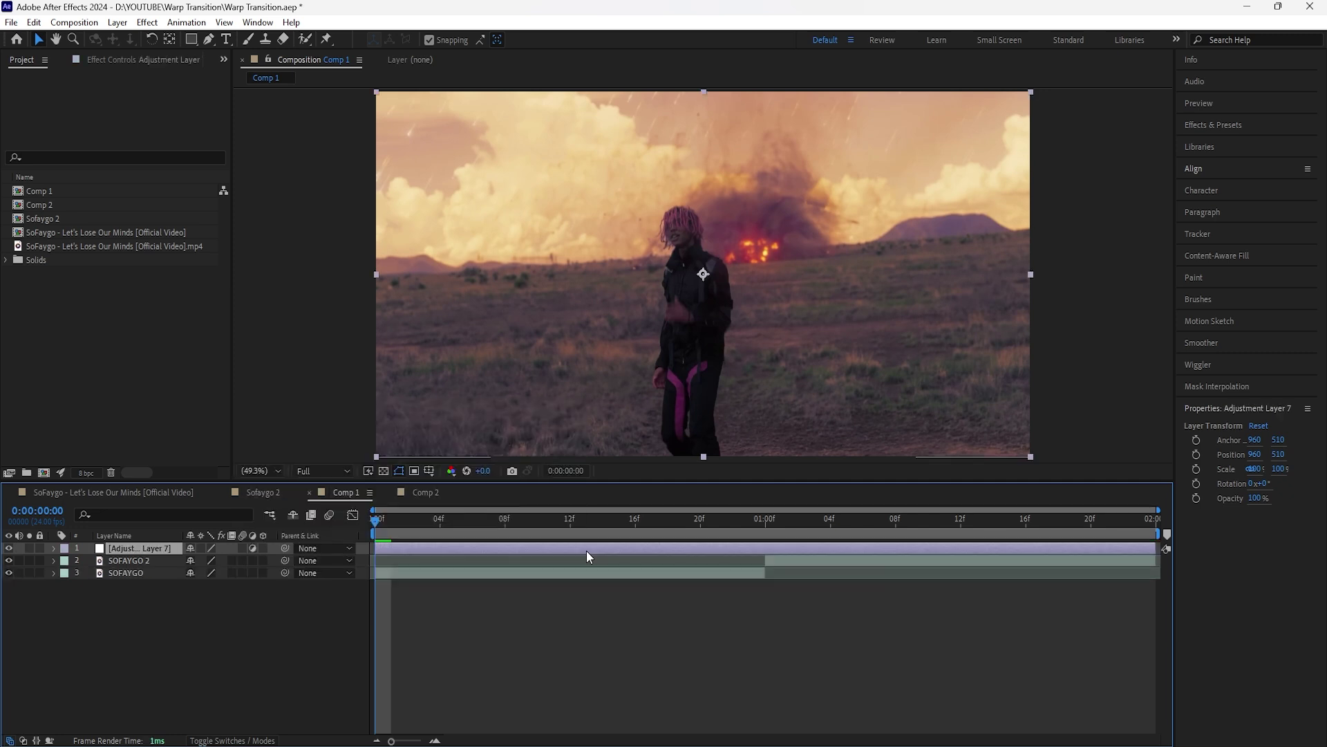
Trim the adjustment layer to about 10 frames and centre it over the cut between clips at 0:00:01:00
{"action": "key", "text": "shift+Page_Down"}
{"action": "key", "text": "alt+bracketright"}
{"action": "left_click_drag", "start_coordinate": [473, 549], "coordinate": [796, 546]}
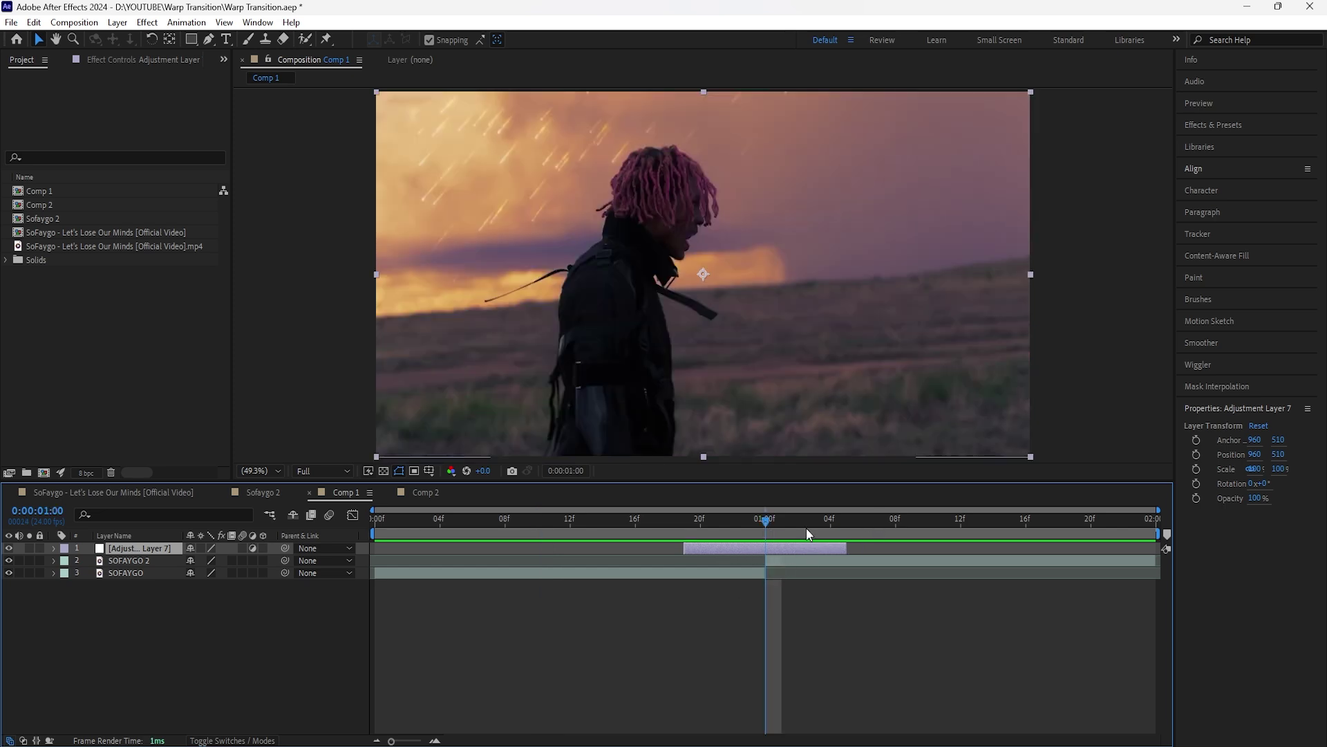
Apply Turbulent Displace to the adjustment layer with Turbulent Smoother displacement and an Amount of 100
{"action": "double_click", "coordinate": [143, 548]}
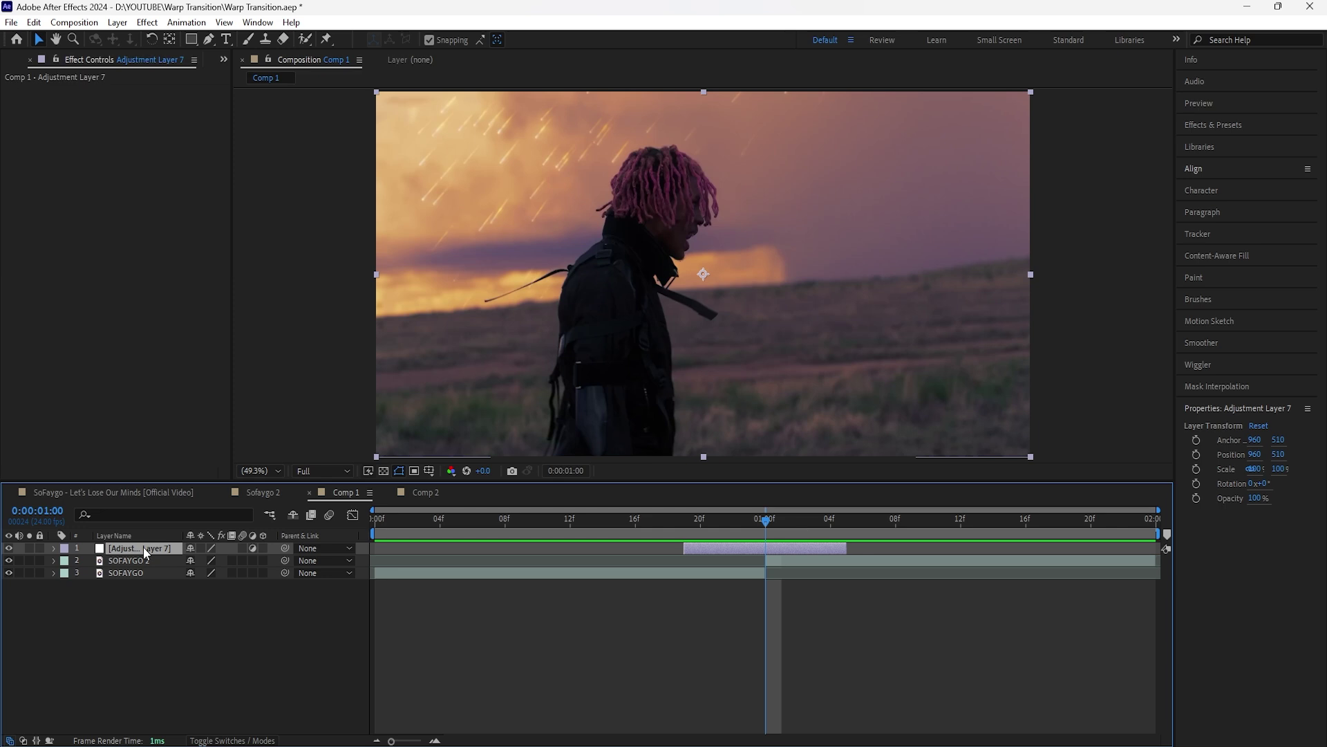
{"action": "left_click", "coordinate": [1238, 127]}
{"action": "left_click", "coordinate": [1245, 143]}
{"action": "type", "text": "turb"}
{"action": "left_click_drag", "start_coordinate": [1244, 172], "coordinate": [156, 105]}
{"action": "left_click", "coordinate": [155, 105]}
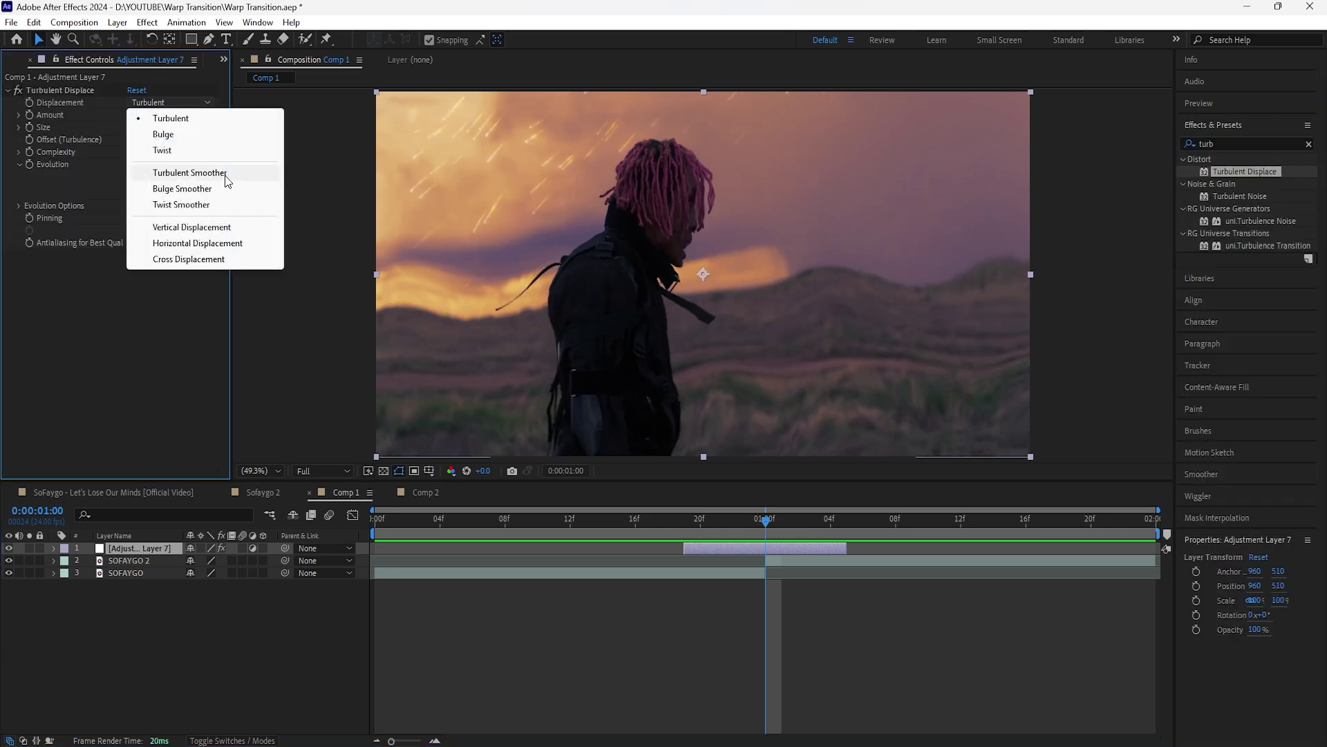
{"action": "left_click", "coordinate": [221, 176]}
{"action": "left_click", "coordinate": [135, 115]}
{"action": "key", "text": "Return"}
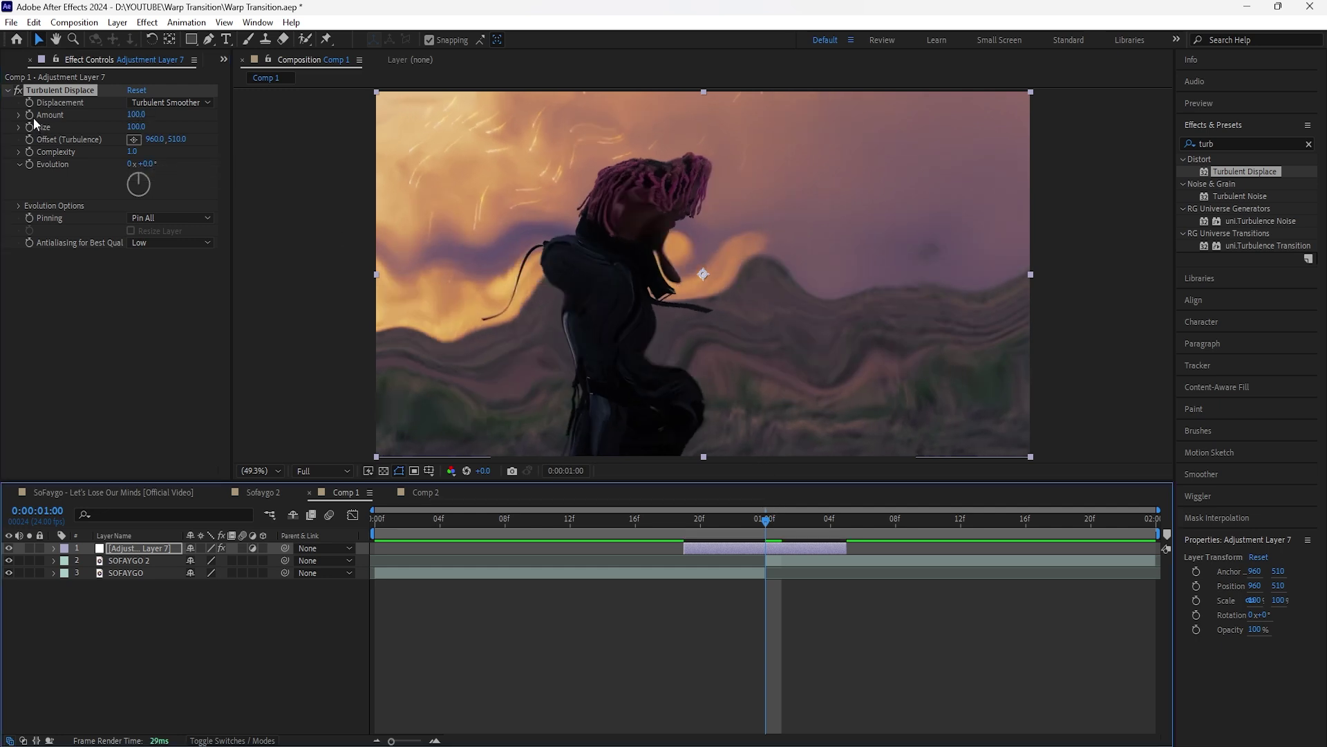
Keyframe the Turbulent Displace Amount at 100 on the cut and 0 at both ends of the adjustment layer
{"action": "left_click", "coordinate": [802, 550]}
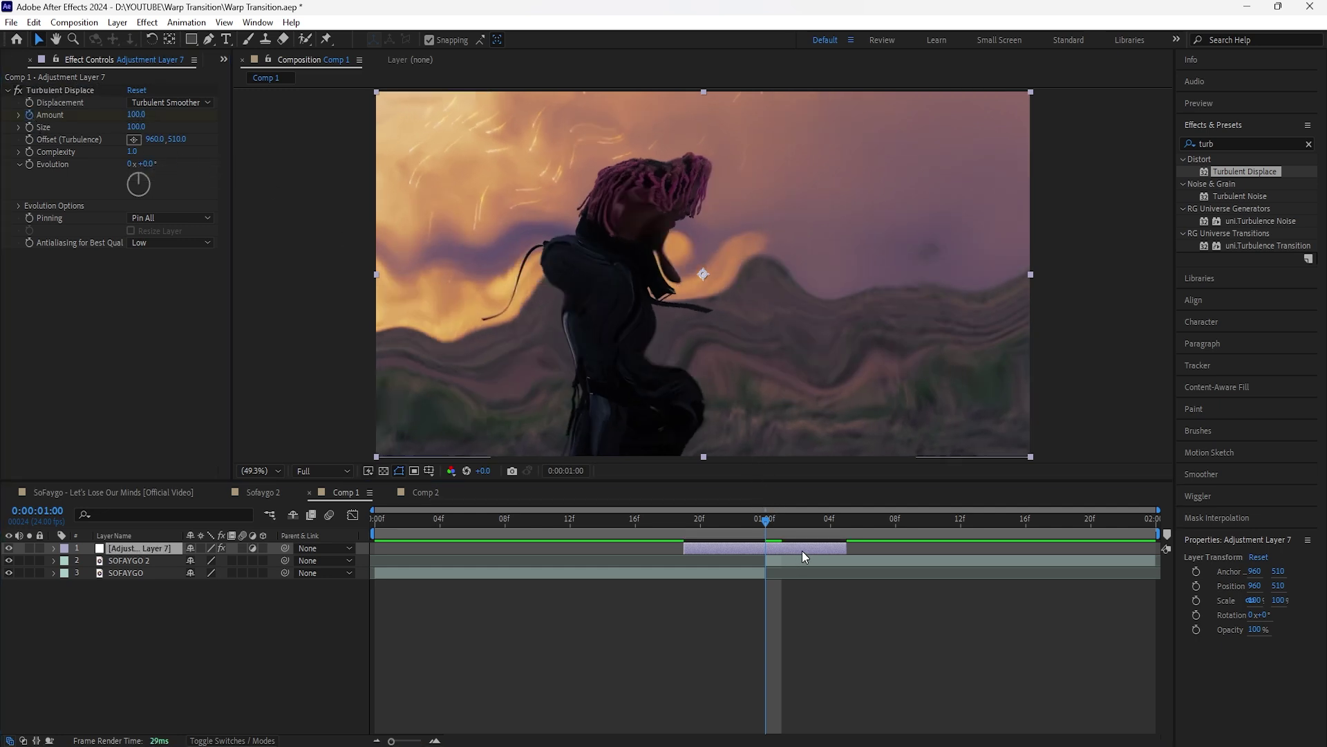
{"action": "key", "text": "u"}
{"action": "left_click_drag", "start_coordinate": [766, 521], "coordinate": [692, 531]}
{"action": "left_click", "coordinate": [136, 115]}
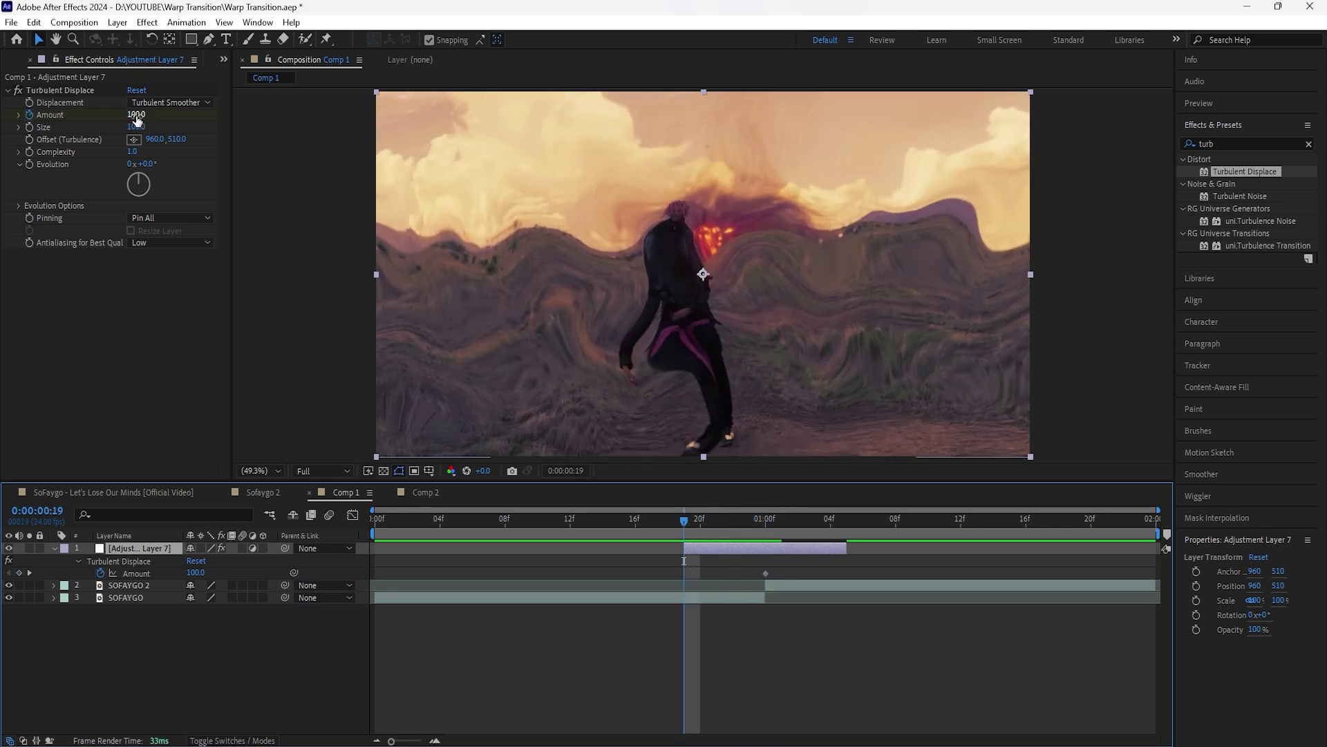
{"action": "key", "text": "Return"}
{"action": "key", "text": "space"}
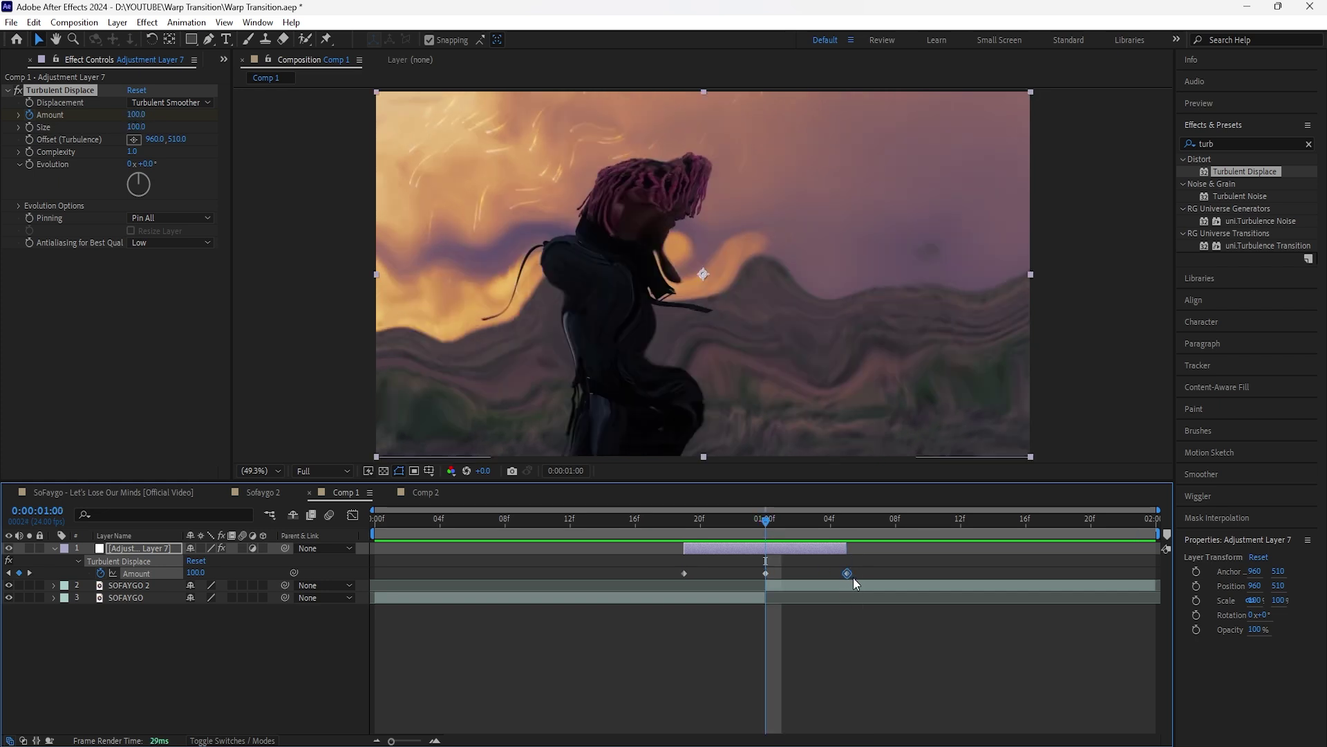
Apply Easy Ease to all three Turbulent Displace Amount keyframes
{"action": "left_click_drag", "start_coordinate": [860, 567], "coordinate": [683, 575]}
{"action": "right_click", "coordinate": [683, 573]}
{"action": "key", "text": "F9"}
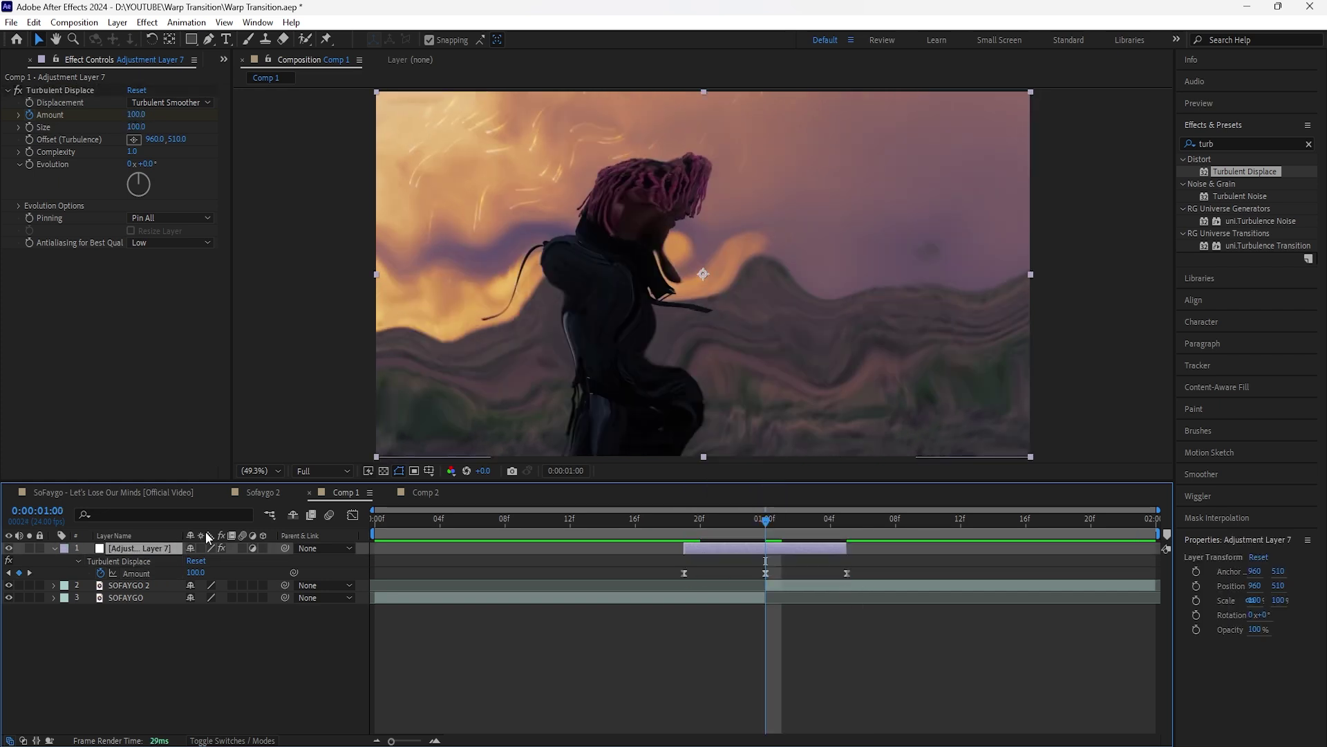
Apply Optics Compensation to the adjustment layer with a Field Of View of 90 and Reverse Lens Distortion enabled
{"action": "left_click", "coordinate": [1309, 144]}
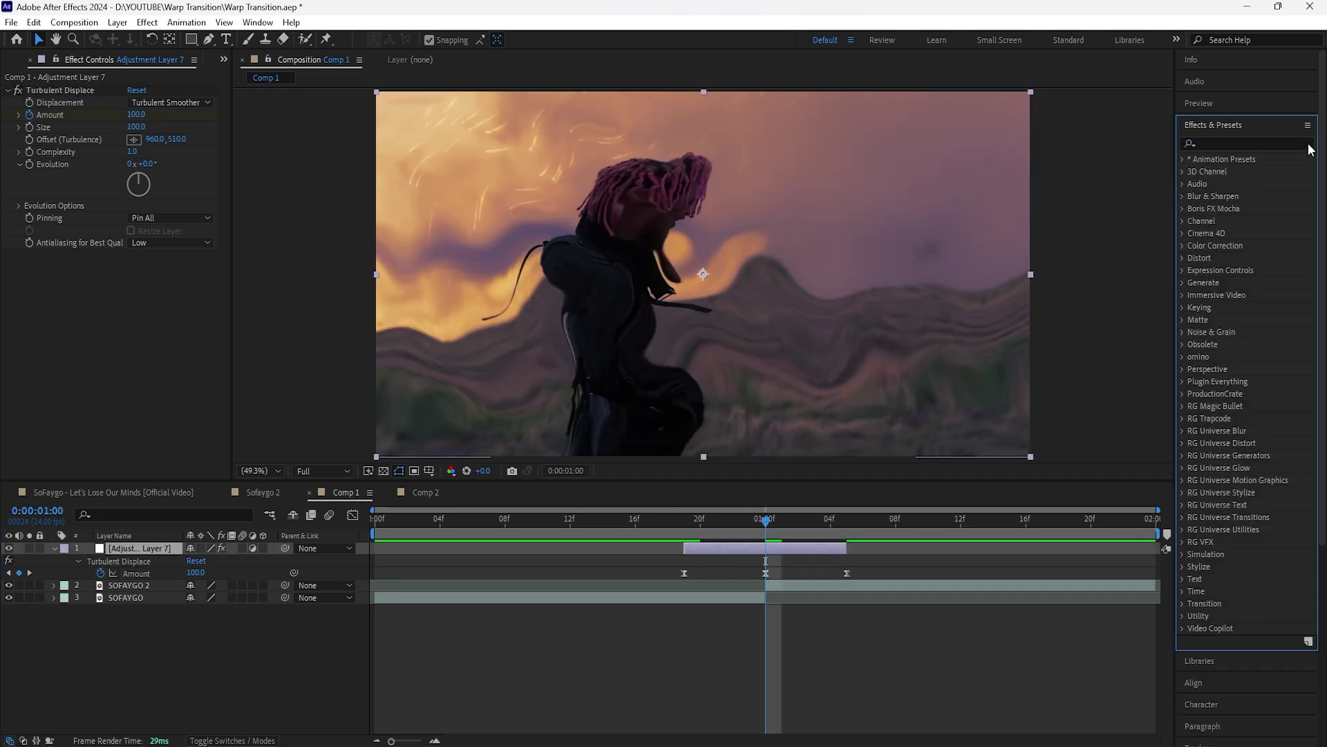
{"action": "type", "text": "optics"}
{"action": "left_click_drag", "start_coordinate": [1250, 172], "coordinate": [139, 269]}
{"action": "left_click", "coordinate": [133, 267]}
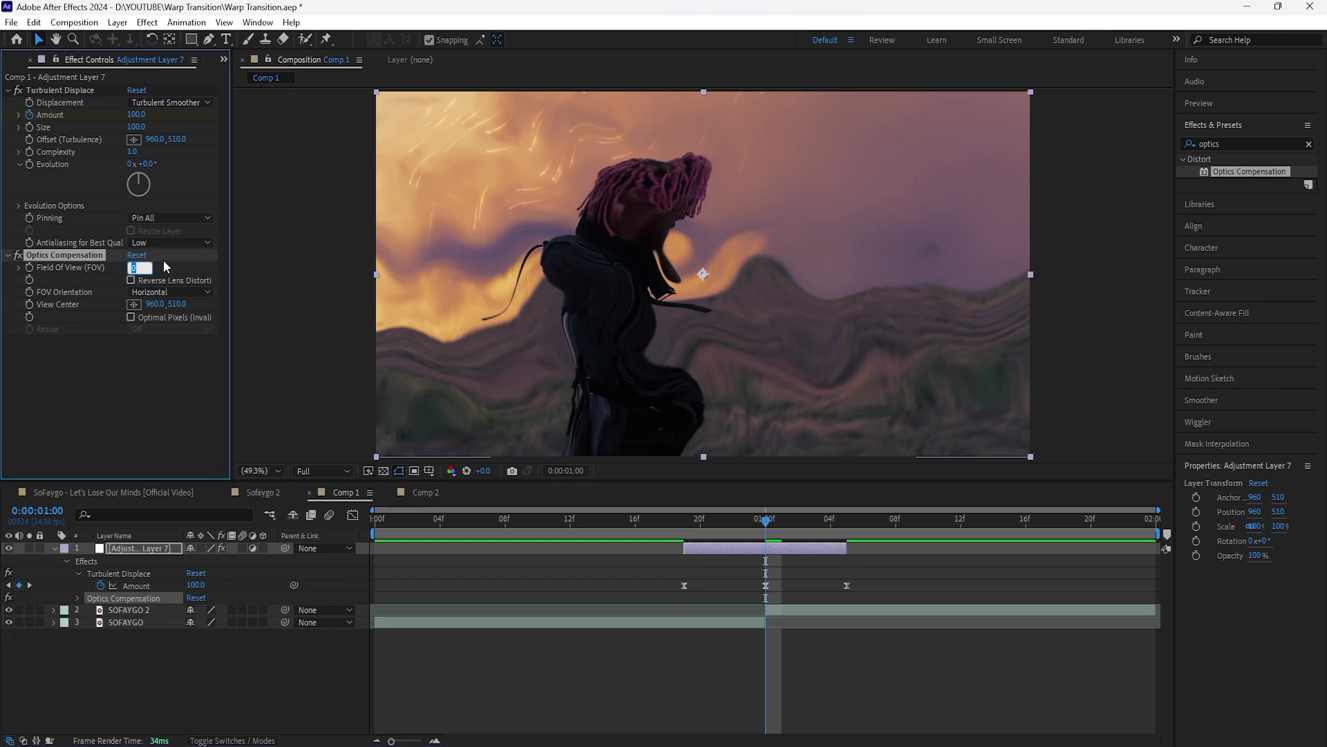
{"action": "type", "text": "90"}
{"action": "key", "text": "Return"}
{"action": "left_click", "coordinate": [131, 280]}
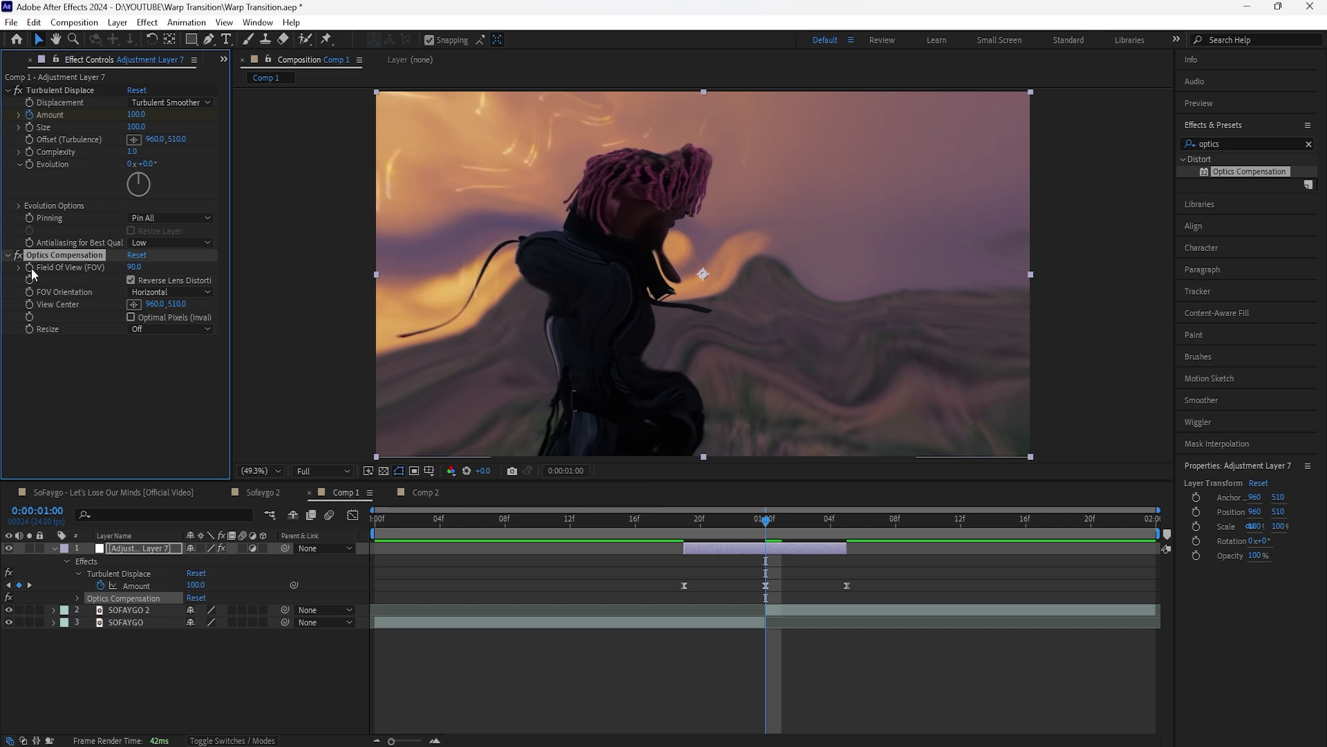
Keyframe the Field Of View at 90 on the cut and 0 at both ends of the adjustment layer, with Easy Ease
{"action": "left_click", "coordinate": [790, 551]}
{"action": "key", "text": "u"}
{"action": "key", "text": "u"}
{"action": "left_click_drag", "start_coordinate": [768, 522], "coordinate": [848, 539]}
{"action": "left_click", "coordinate": [135, 268]}
{"action": "type", "text": "0"}
{"action": "key", "text": "Return"}
{"action": "left_click", "coordinate": [134, 267]}
{"action": "type", "text": "0"}
{"action": "key", "text": "Return"}
{"action": "left_click_drag", "start_coordinate": [860, 615], "coordinate": [676, 628]}
{"action": "left_click", "coordinate": [716, 625]}
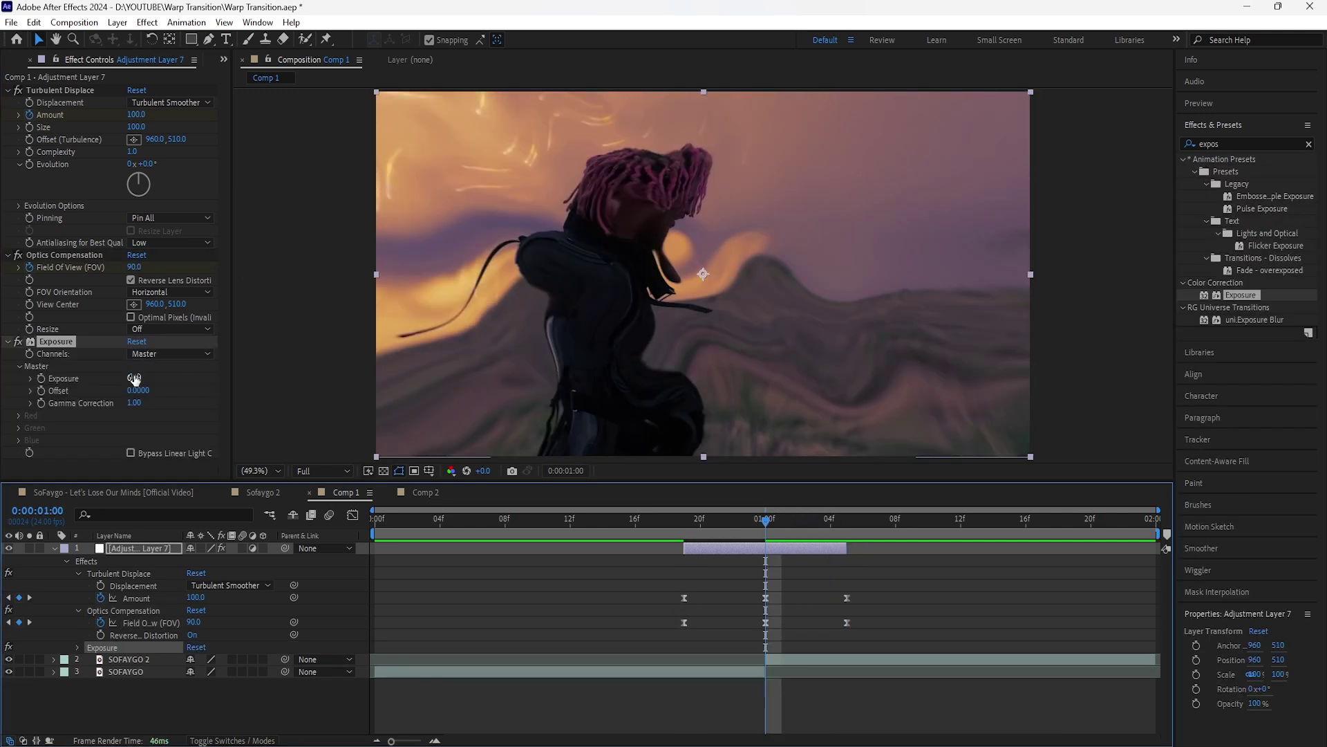
Keyframe the Exposure effect's Exposure at 4.00 on the cut and 0 at both ends of the adjustment layer
{"action": "left_click", "coordinate": [134, 378]}
{"action": "key", "text": "Return"}
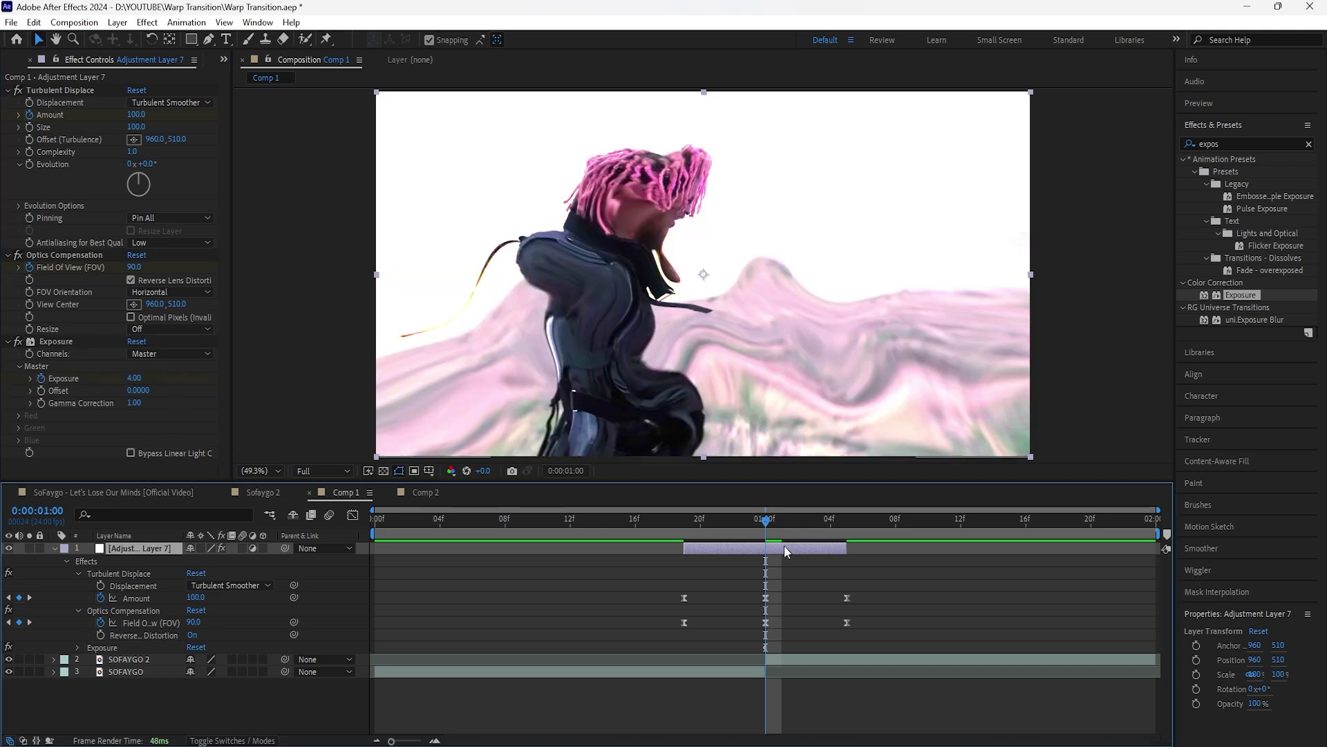
{"action": "key", "text": "u"}
{"action": "key", "text": "u"}
{"action": "left_click_drag", "start_coordinate": [749, 526], "coordinate": [847, 526]}
{"action": "left_click", "coordinate": [136, 379]}
{"action": "type", "text": "0"}
{"action": "key", "text": "Return"}
{"action": "left_click", "coordinate": [136, 378]}
{"action": "type", "text": "0"}
{"action": "key", "text": "Return"}
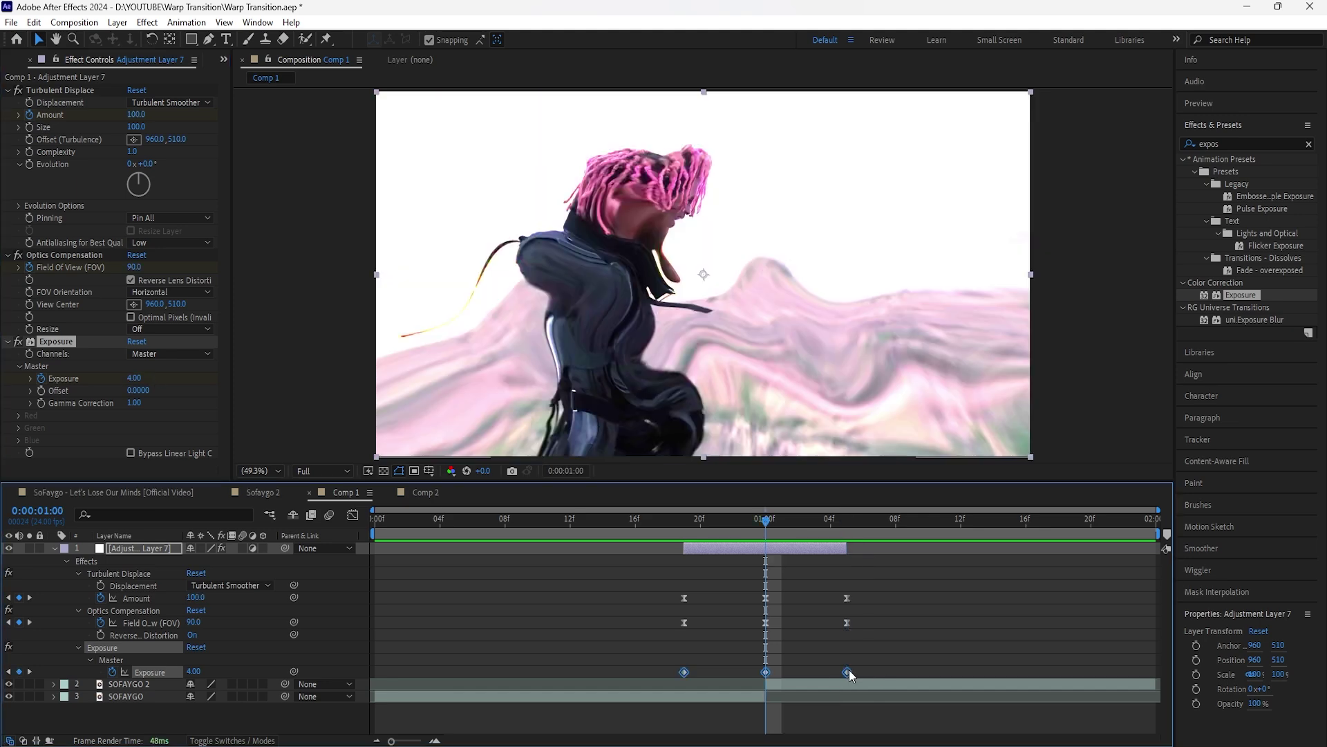
Apply Easy Ease to the three Exposure keyframes and preview the transition from the start of the composition
{"action": "right_click", "coordinate": [849, 669]}
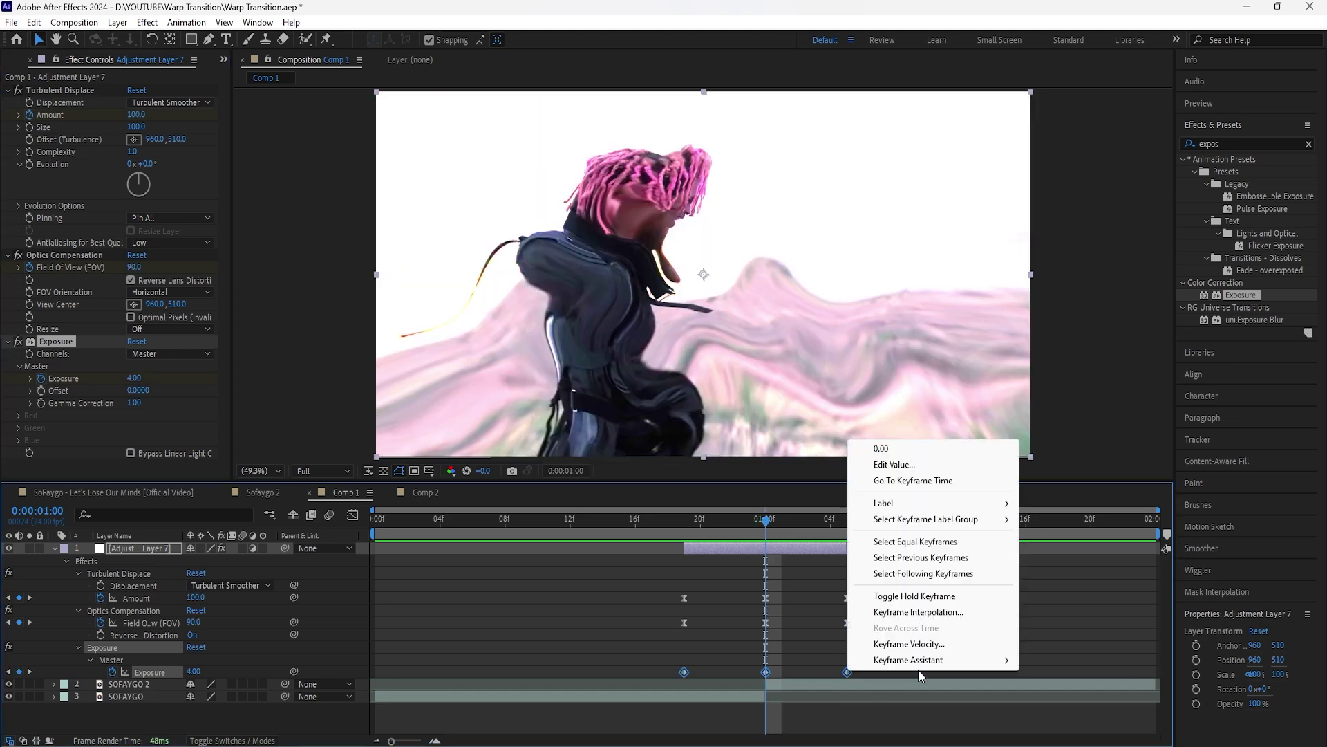
{"action": "mouse_move", "coordinate": [912, 658]}
{"action": "left_click", "coordinate": [1058, 548]}
{"action": "key", "text": "Home"}
{"action": "key", "text": "space"}
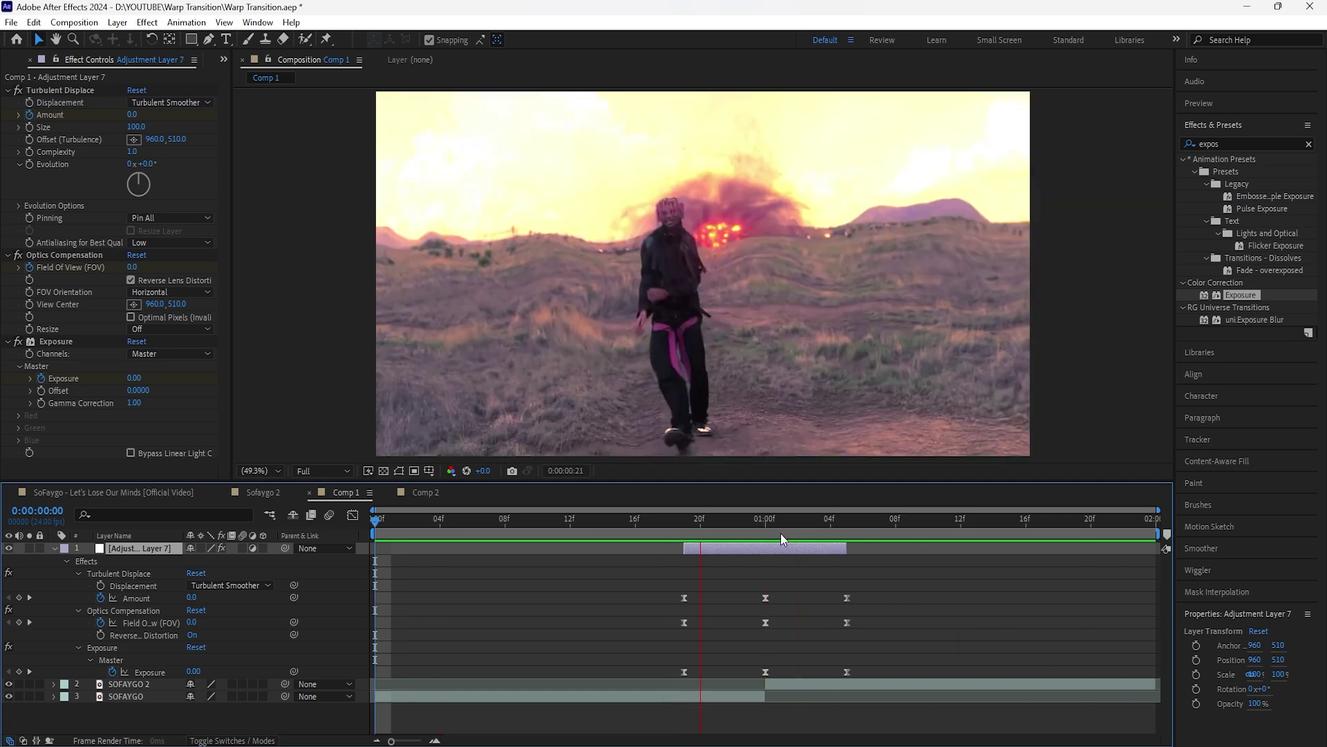
Return to 0:00:01:00 and collapse the Turbulent Displace, Optics Compensation and Exposure settings
{"action": "left_click", "coordinate": [765, 520]}
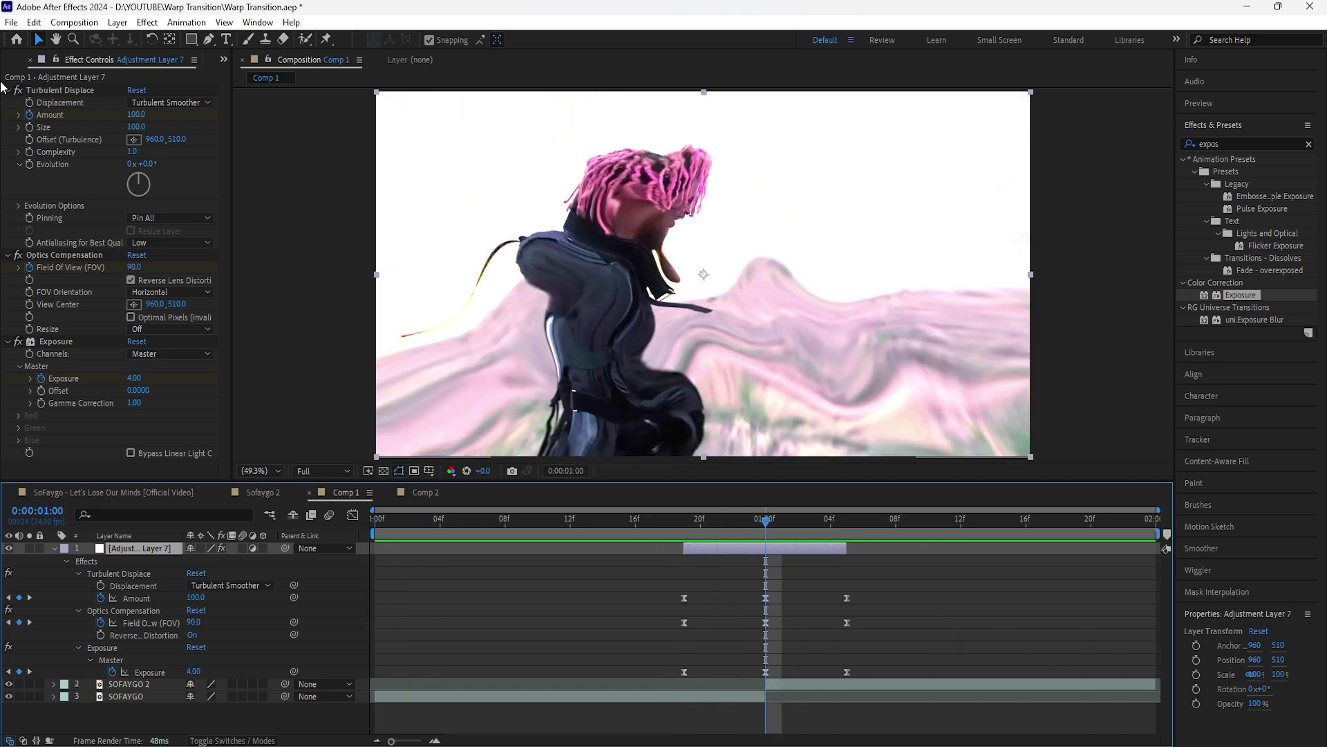
{"action": "left_click", "coordinate": [7, 90]}
{"action": "left_click", "coordinate": [7, 102]}
{"action": "left_click", "coordinate": [7, 115]}
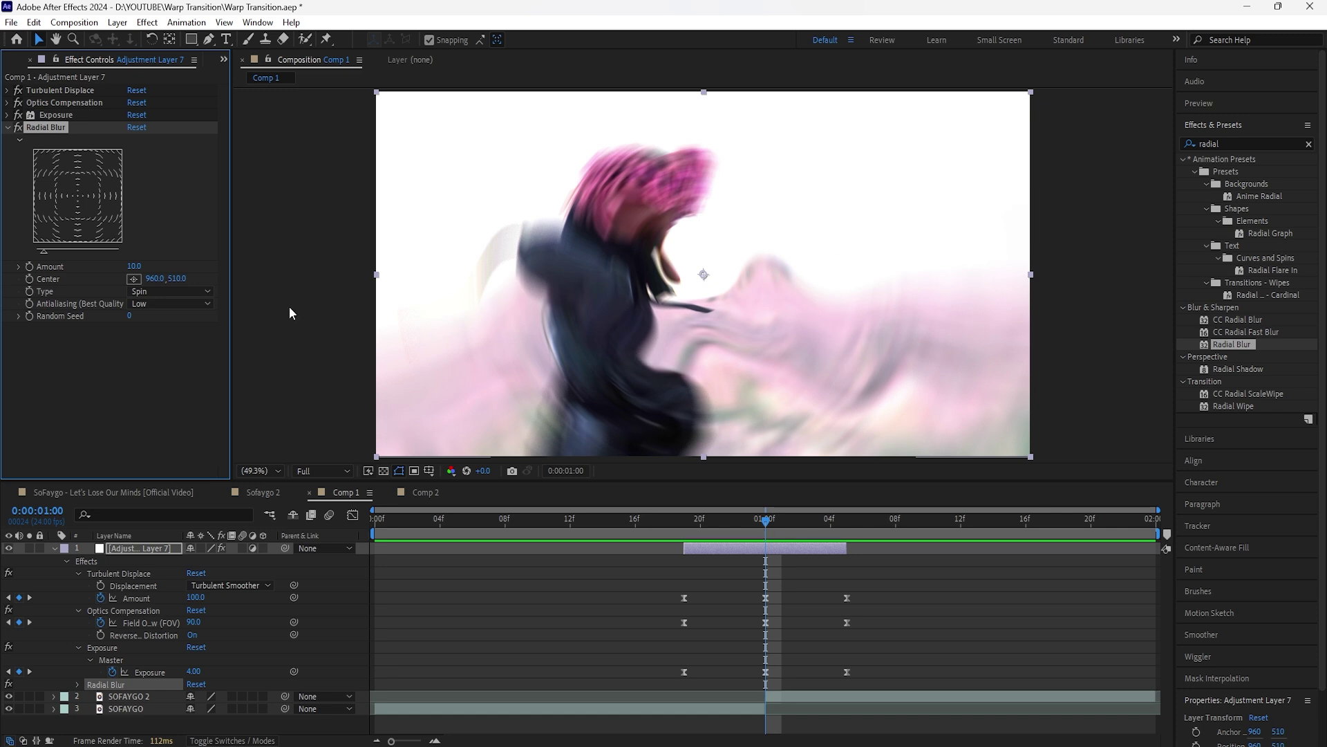
Keyframe the Radial Blur Amount at 15 on the cut and 0 at both ends of the adjustment layer
{"action": "left_click", "coordinate": [134, 266]}
{"action": "type", "text": "15"}
{"action": "key", "text": "Return"}
{"action": "left_click", "coordinate": [29, 267]}
{"action": "key", "text": "u"}
{"action": "left_click_drag", "start_coordinate": [768, 531], "coordinate": [836, 538]}
{"action": "left_click", "coordinate": [132, 266]}
{"action": "type", "text": "0"}
{"action": "key", "text": "Return"}
{"action": "key", "text": "ctrl+v"}
Apply Easy Ease to the Radial Blur Amount keyframes, preview the transition and collapse the adjustment layer's properties
{"action": "left_click_drag", "start_coordinate": [861, 646], "coordinate": [677, 650]}
{"action": "key", "text": "F9"}
{"action": "left_click", "coordinate": [437, 549]}
{"action": "key", "text": "space"}
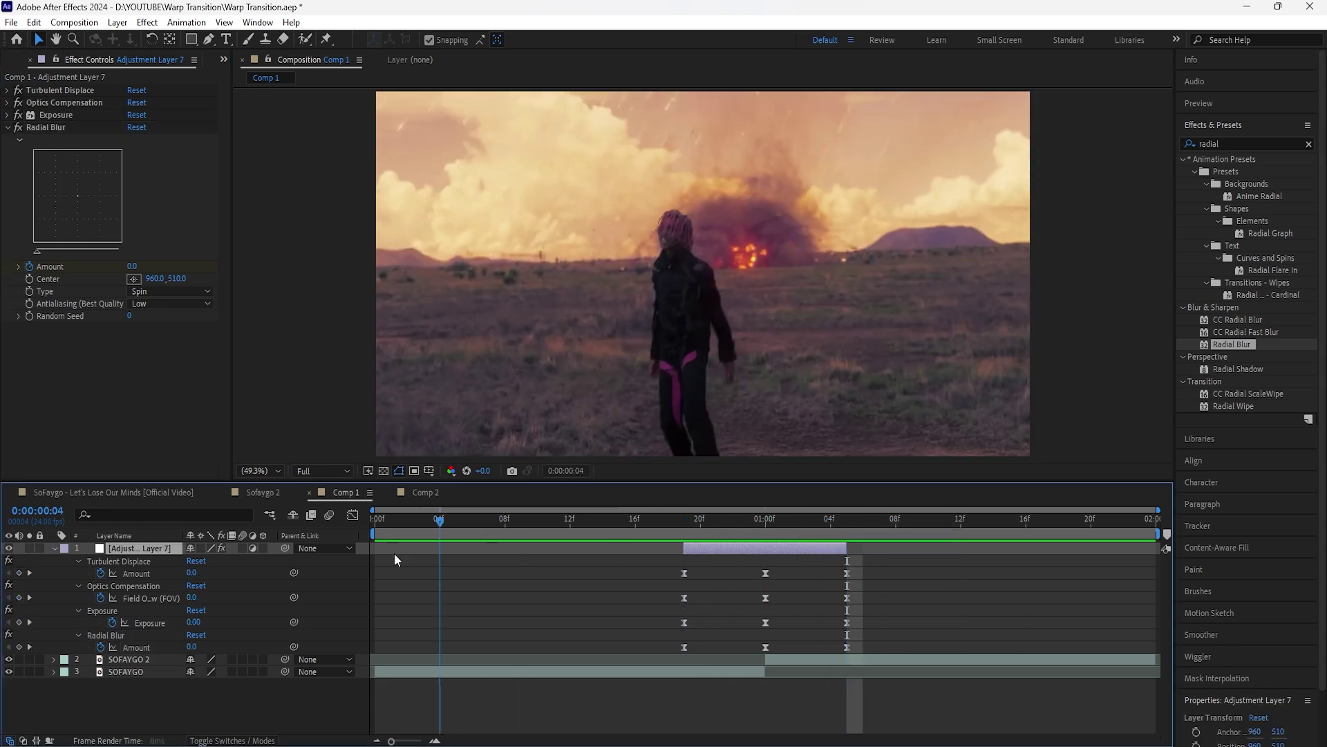
{"action": "left_click", "coordinate": [54, 548]}
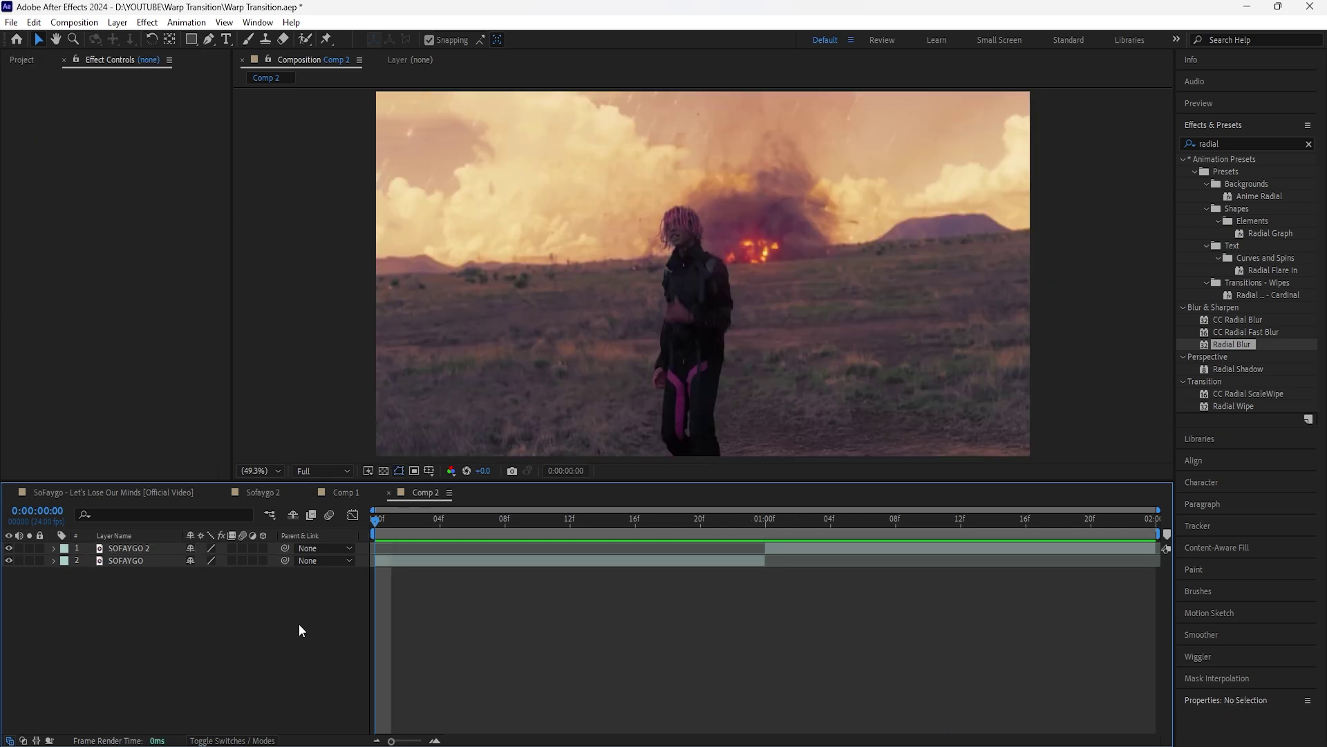
Preview Comp 2, go to the cut at 0:00:01:00 and duplicate the SOFAYGO 2 layer
{"action": "key", "text": "space"}
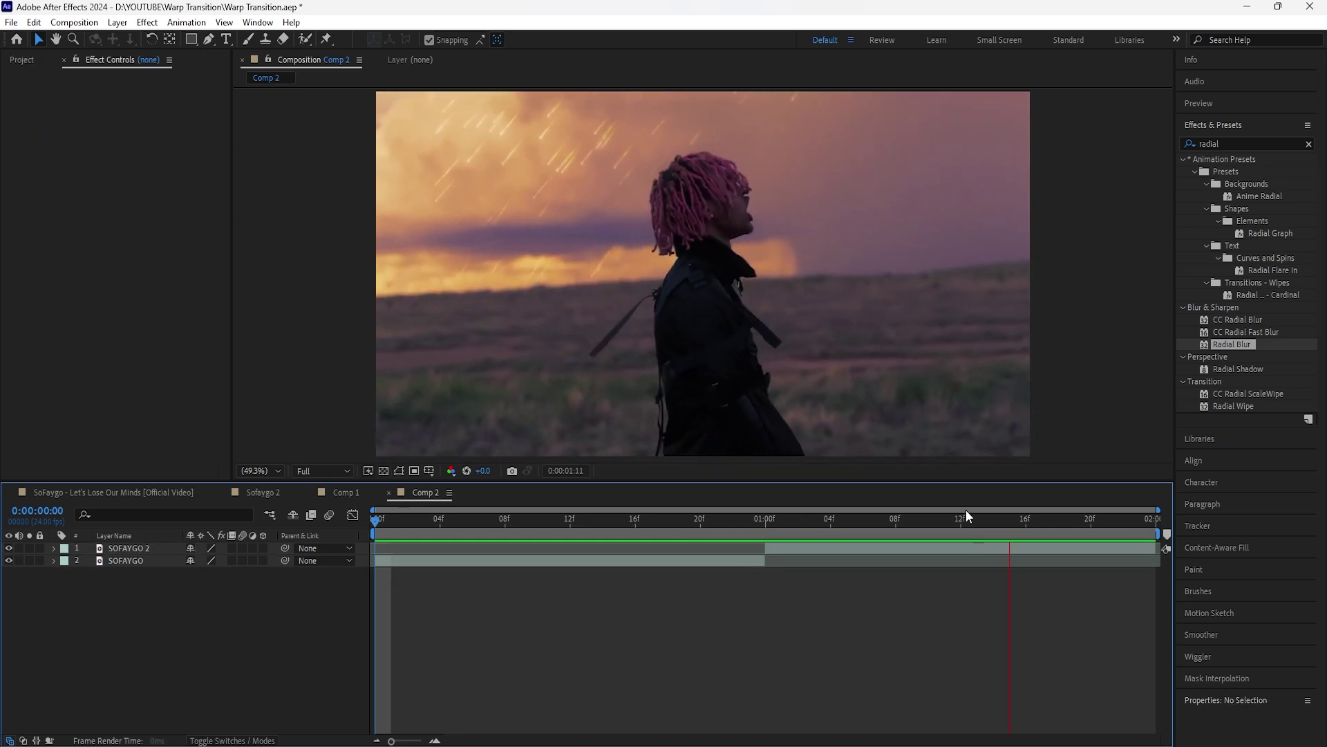
{"action": "left_click", "coordinate": [770, 537]}
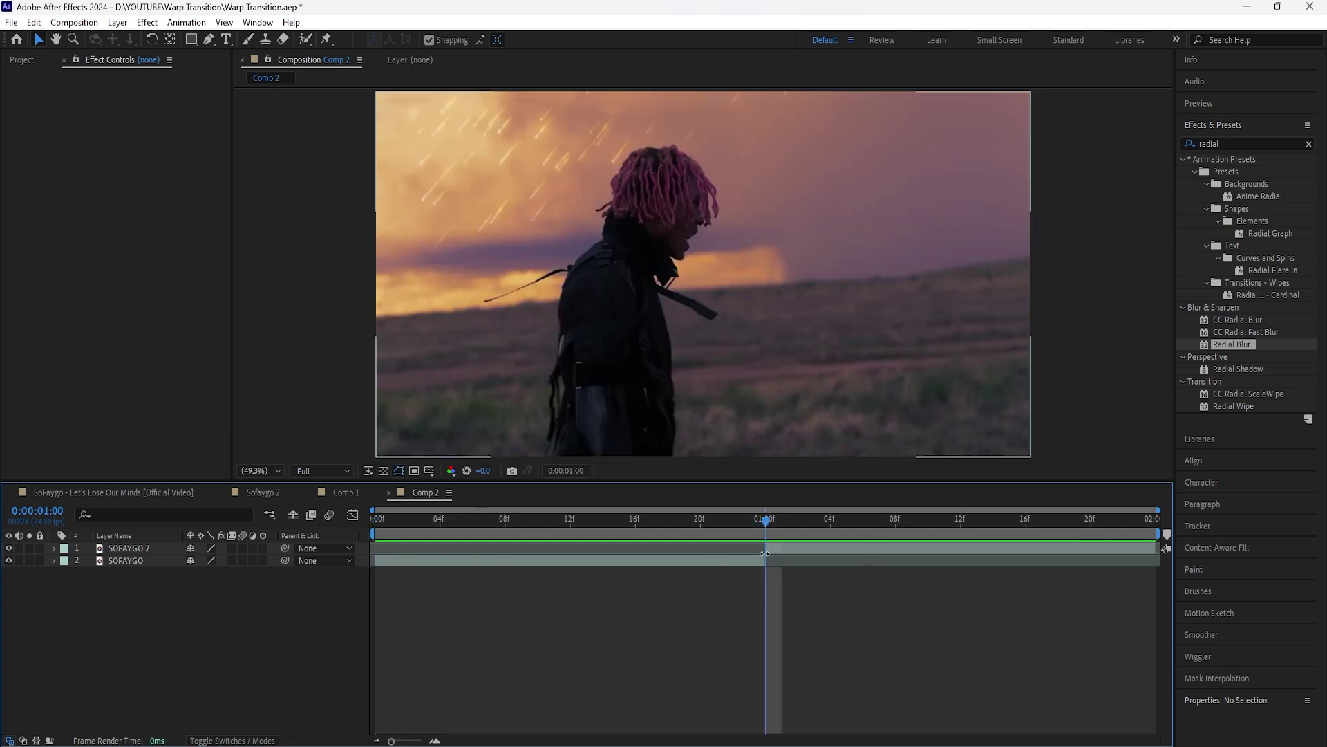
{"action": "left_click", "coordinate": [786, 547]}
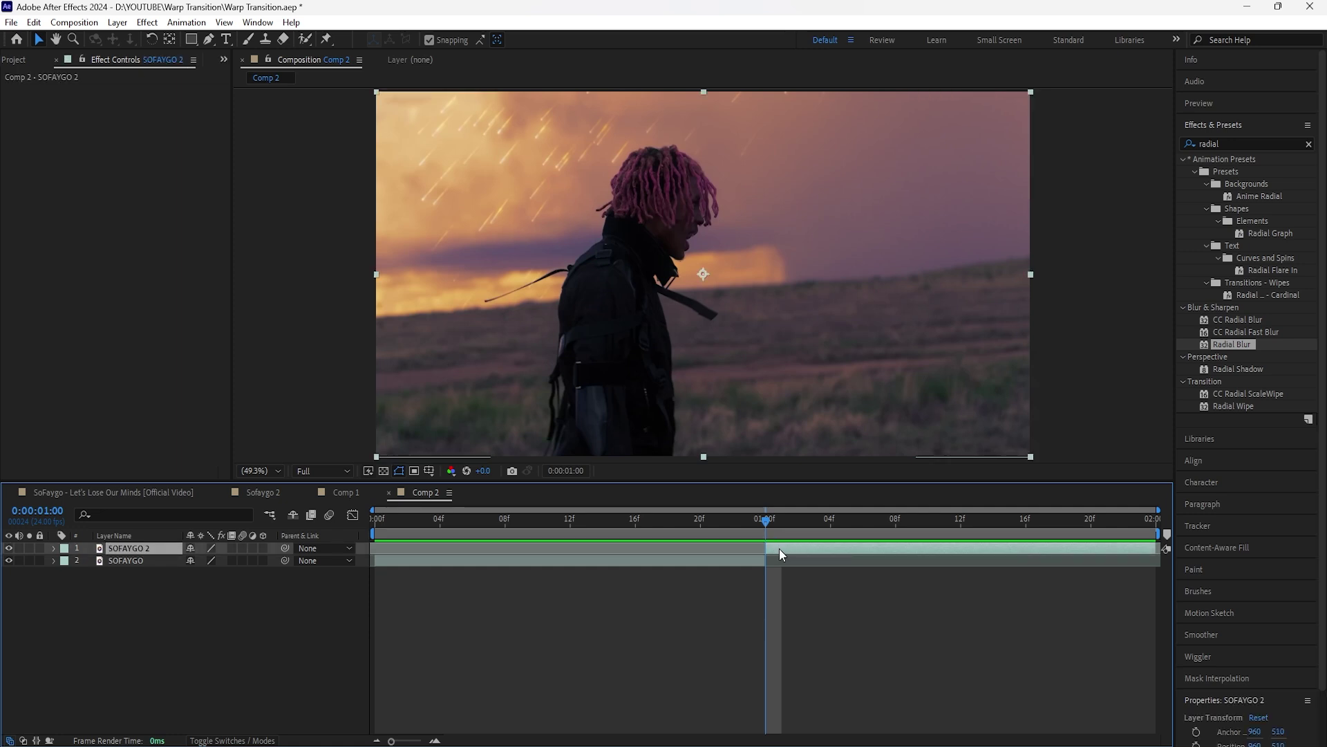
{"action": "left_click_drag", "start_coordinate": [773, 529], "coordinate": [767, 556]}
{"action": "key", "text": "ctrl+d"}
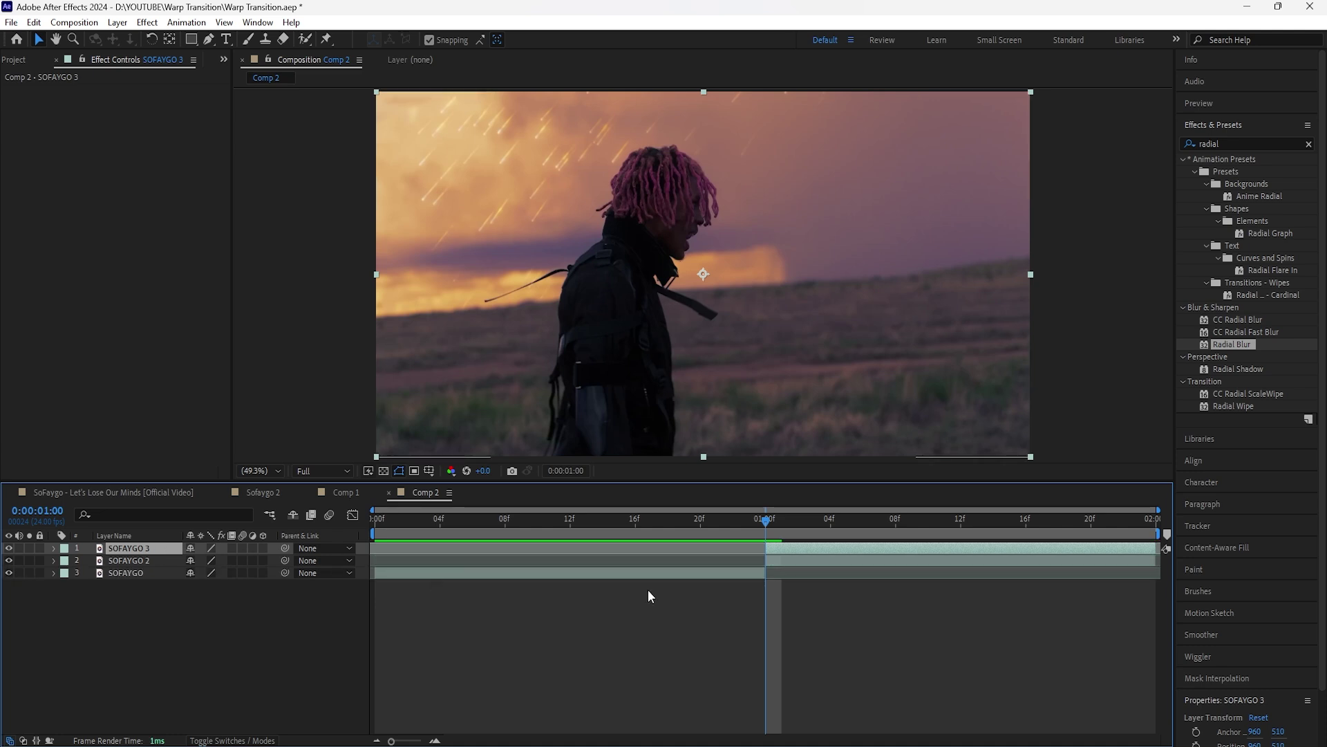
Rename the duplicated layer to SOFAYGO FREEZE
{"action": "right_click", "coordinate": [148, 553]}
{"action": "left_click", "coordinate": [172, 506]}
{"action": "left_click", "coordinate": [157, 547]}
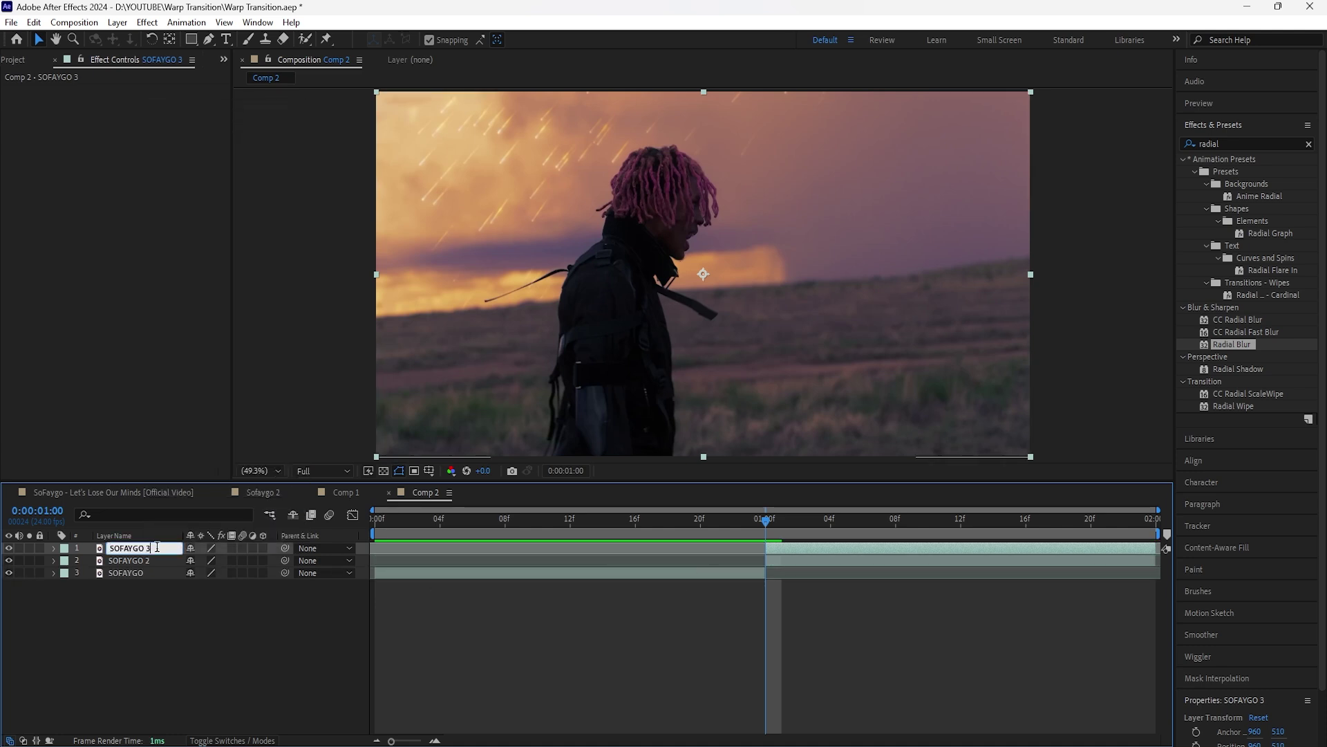
{"action": "type", "text": "FREEZE"}
{"action": "key", "text": "Return"}
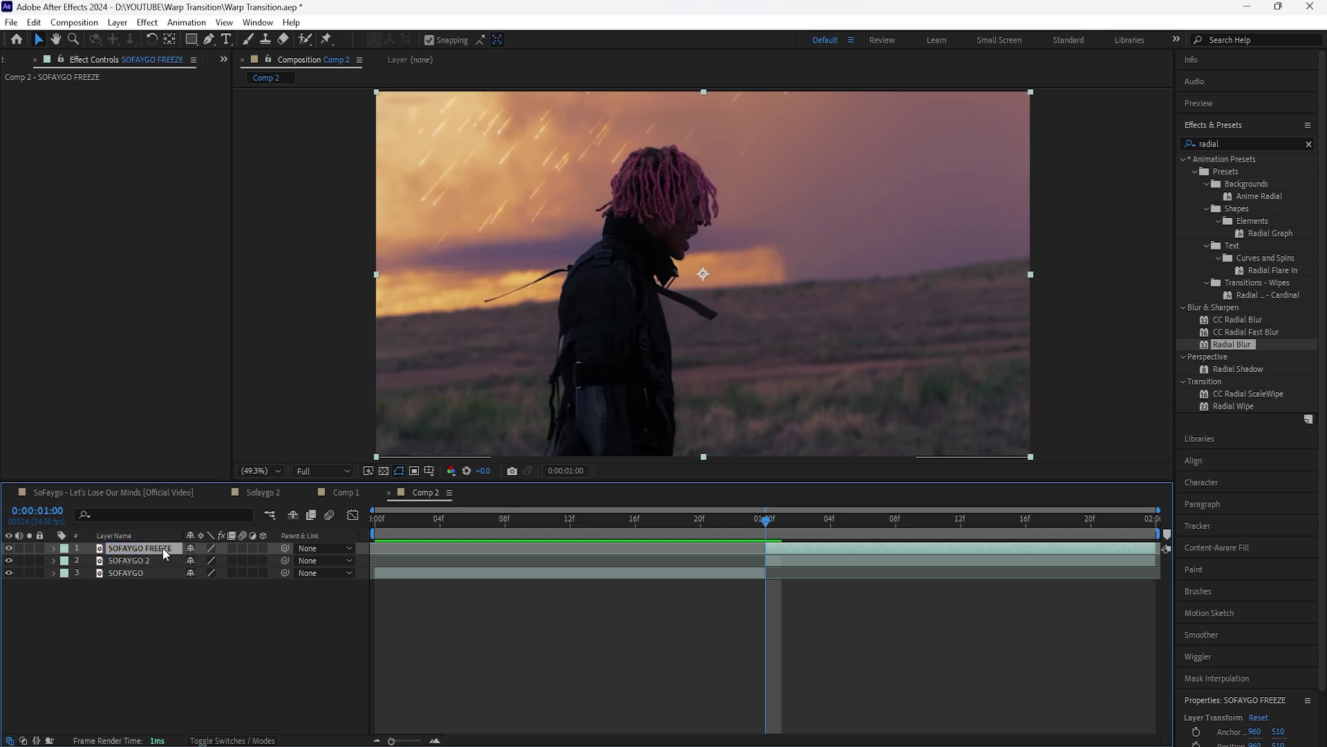
Apply Freeze Frame to the SOFAYGO FREEZE layer at 0:00:01:00
{"action": "right_click", "coordinate": [163, 548]}
{"action": "mouse_move", "coordinate": [298, 194]}
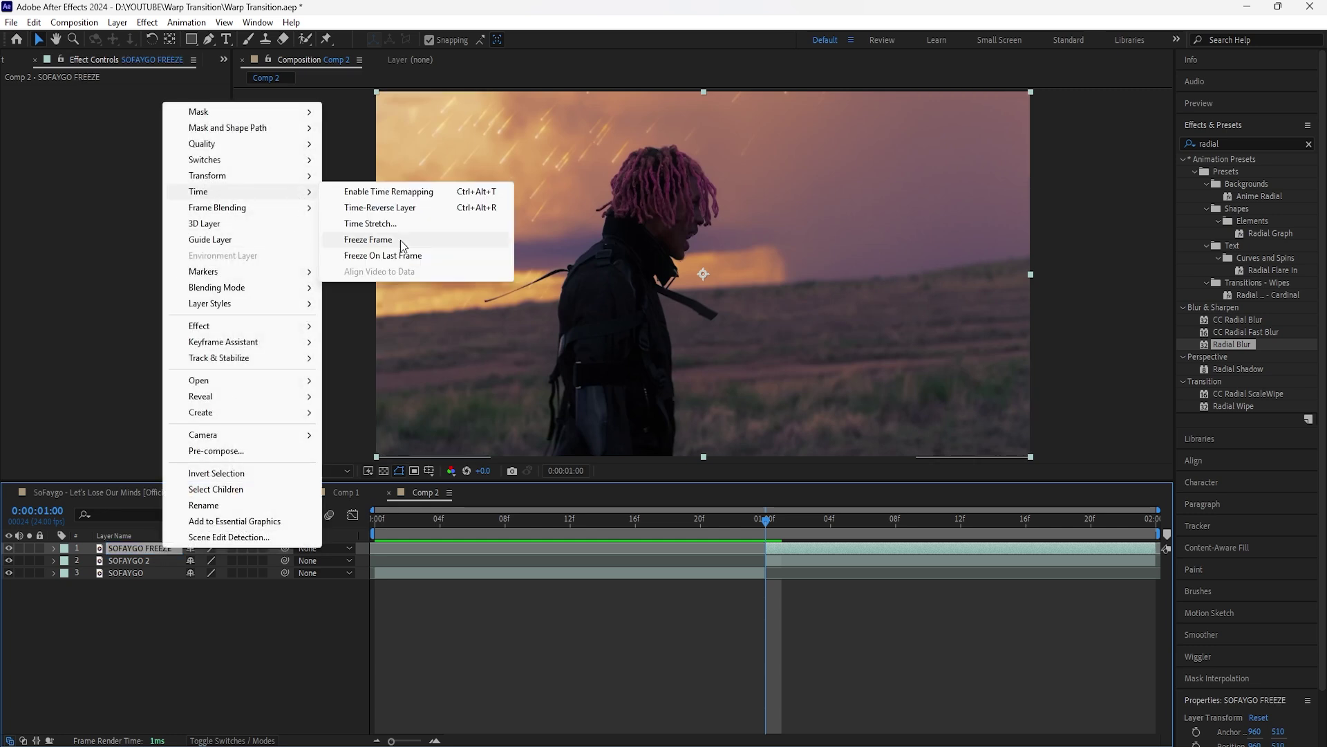
{"action": "left_click", "coordinate": [400, 240]}
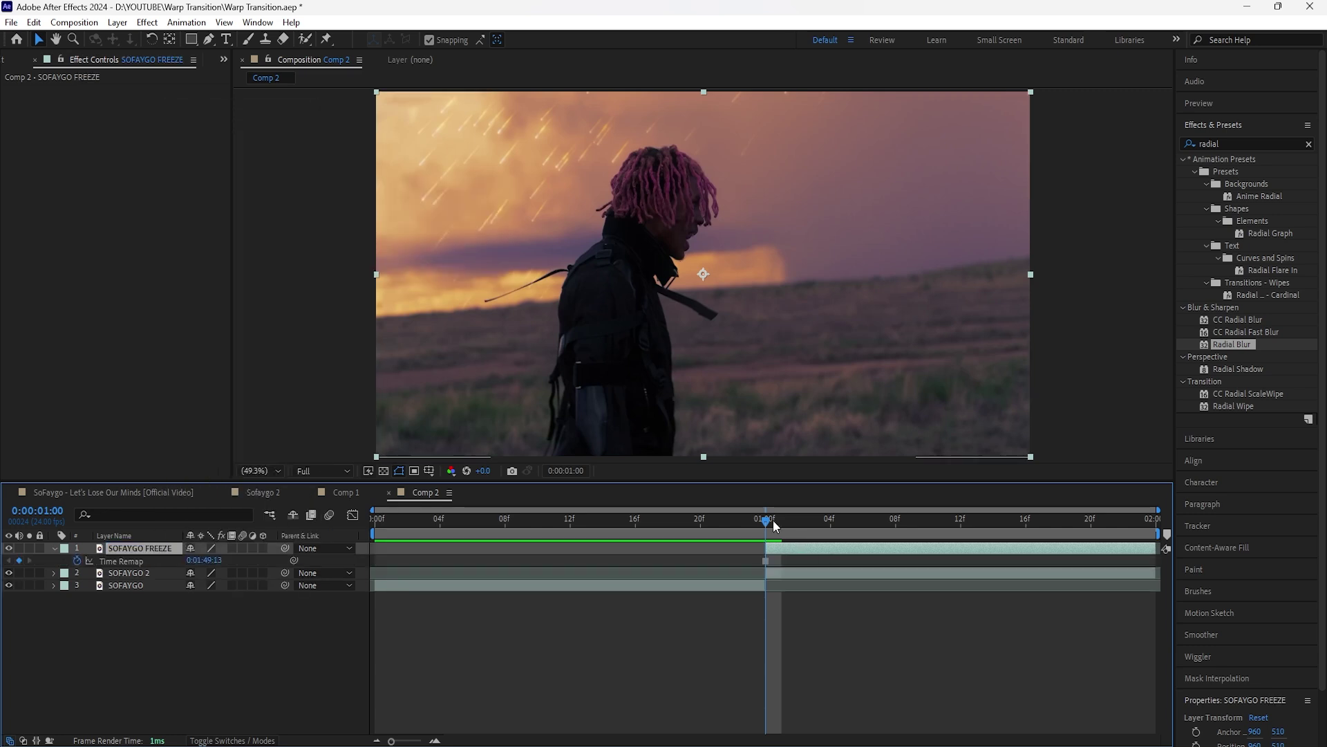
Trim the SOFAYGO FREEZE layer to about six frames and move it so it ends at the cut at 0:00:01:00
{"action": "left_click", "coordinate": [786, 574]}
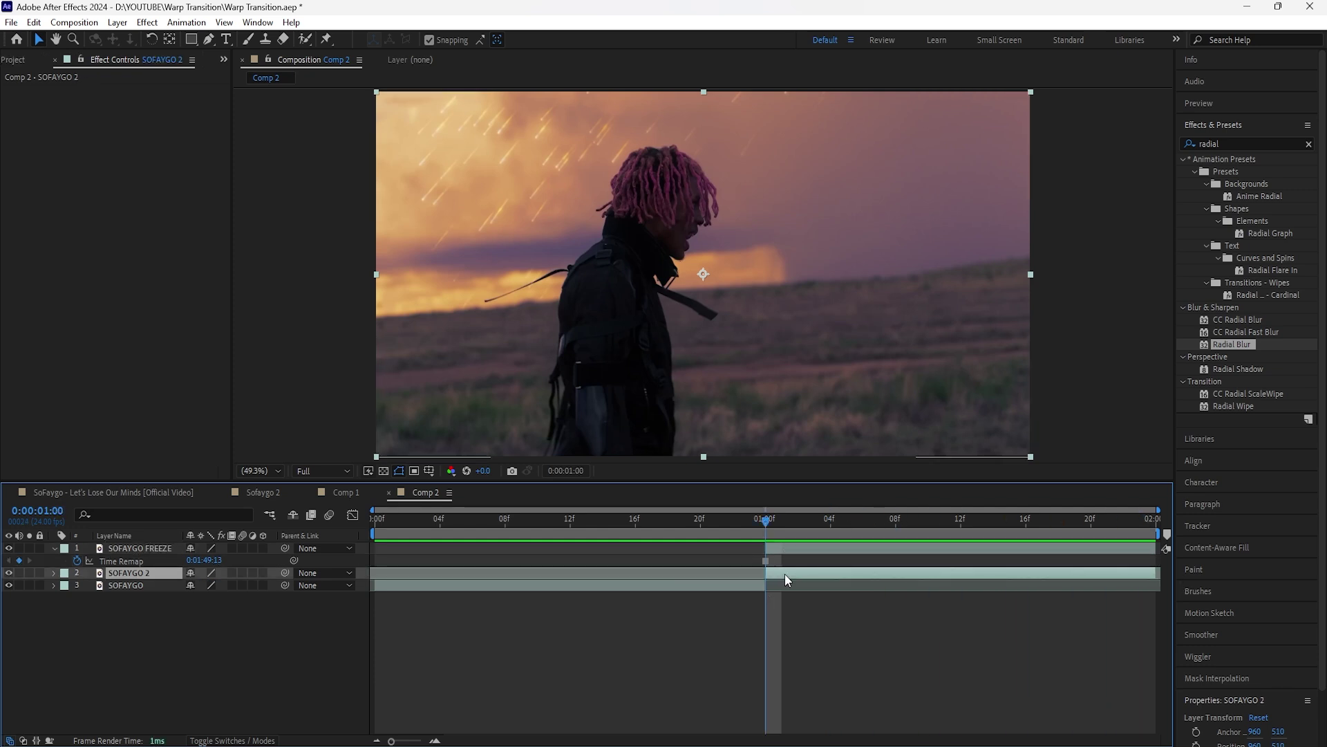
{"action": "left_click", "coordinate": [785, 549]}
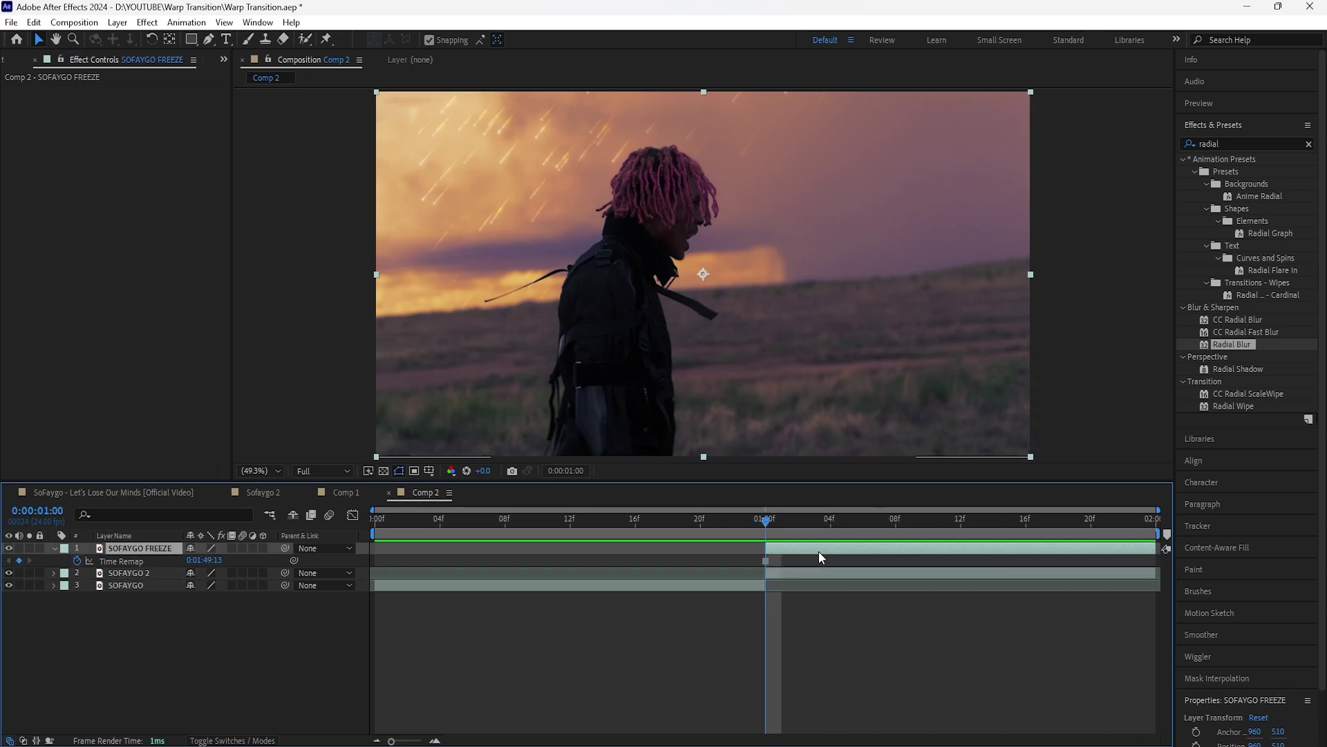
{"action": "left_click", "coordinate": [864, 524]}
{"action": "key", "text": "alt+]"}
{"action": "left_click_drag", "start_coordinate": [865, 524], "coordinate": [768, 541]}
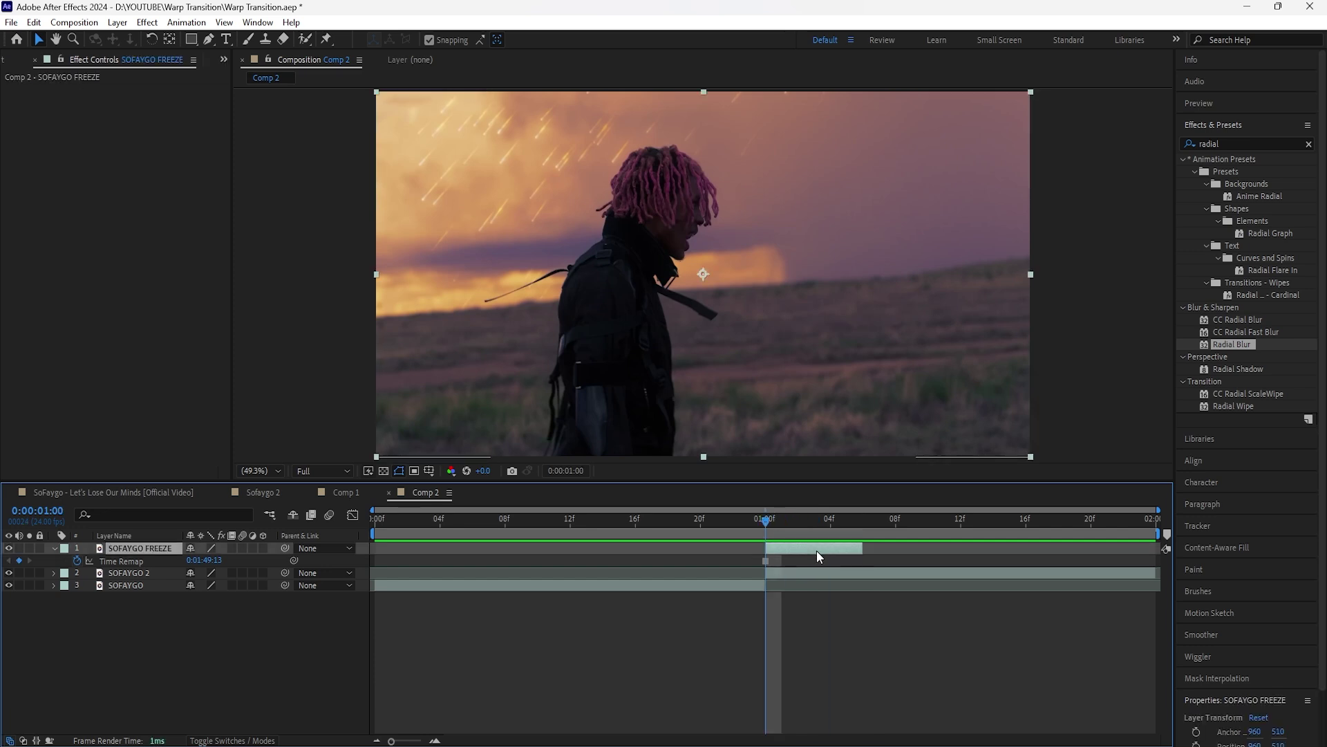
{"action": "left_click_drag", "start_coordinate": [860, 548], "coordinate": [756, 546]}
At 0:00:00:18, trace a Pen tool mask around the figure on the SOFAYGO FREEZE layer, including the jacket straps
{"action": "key", "text": "i"}
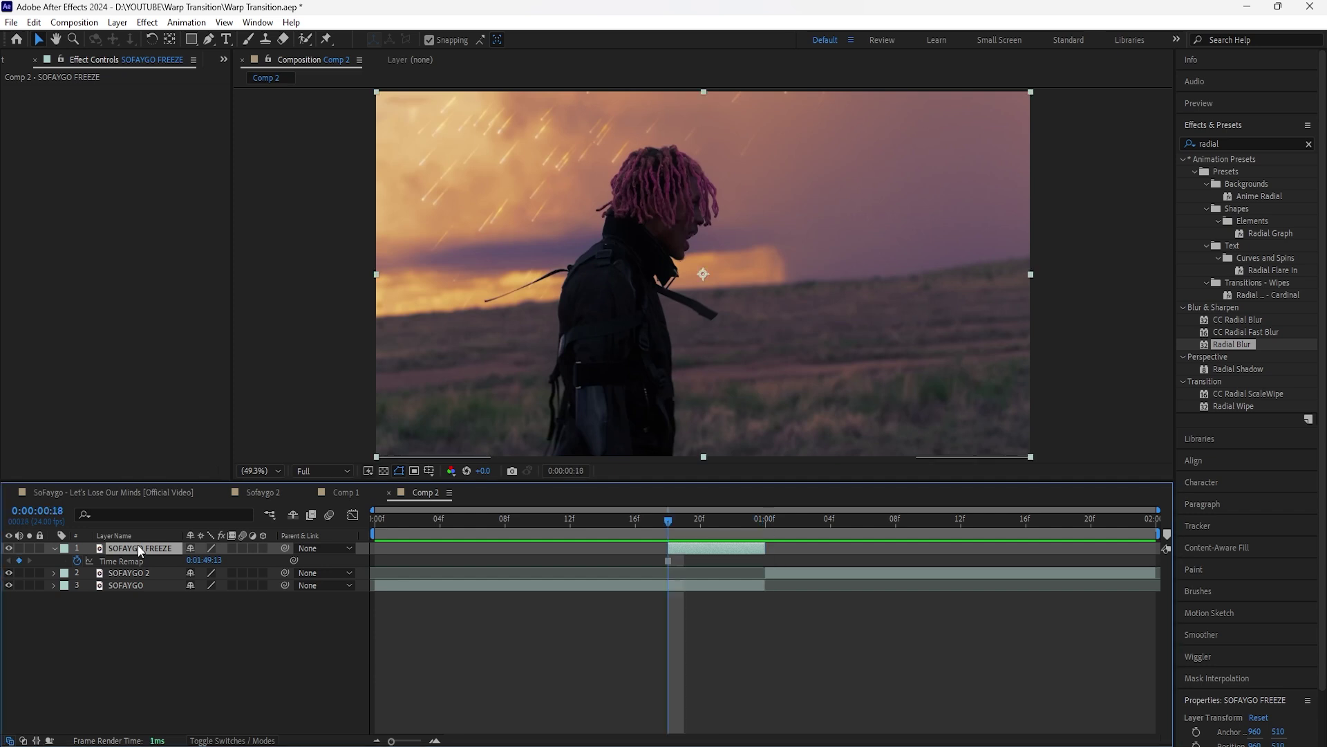
{"action": "left_click", "coordinate": [207, 42]}
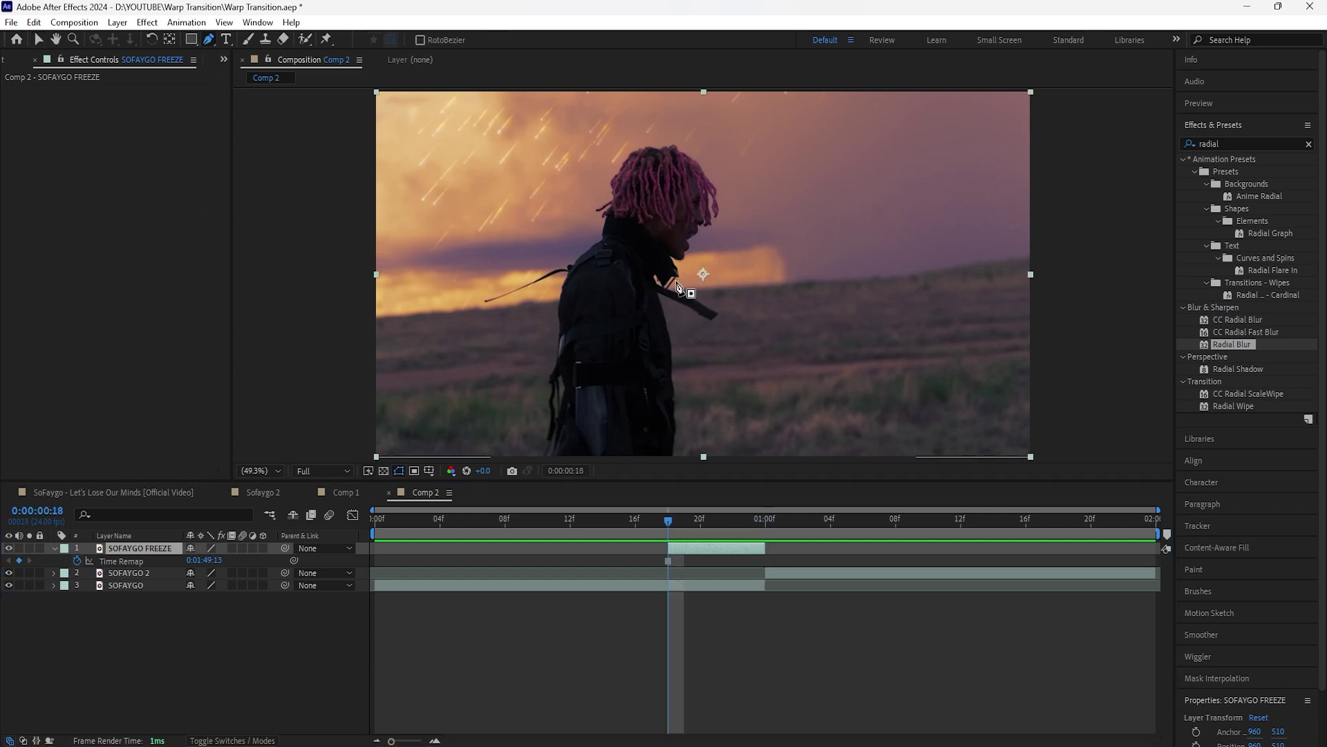
{"action": "scroll", "coordinate": [658, 374], "scroll_direction": "up", "scroll_amount": 3}
{"action": "left_click", "coordinate": [717, 261]}
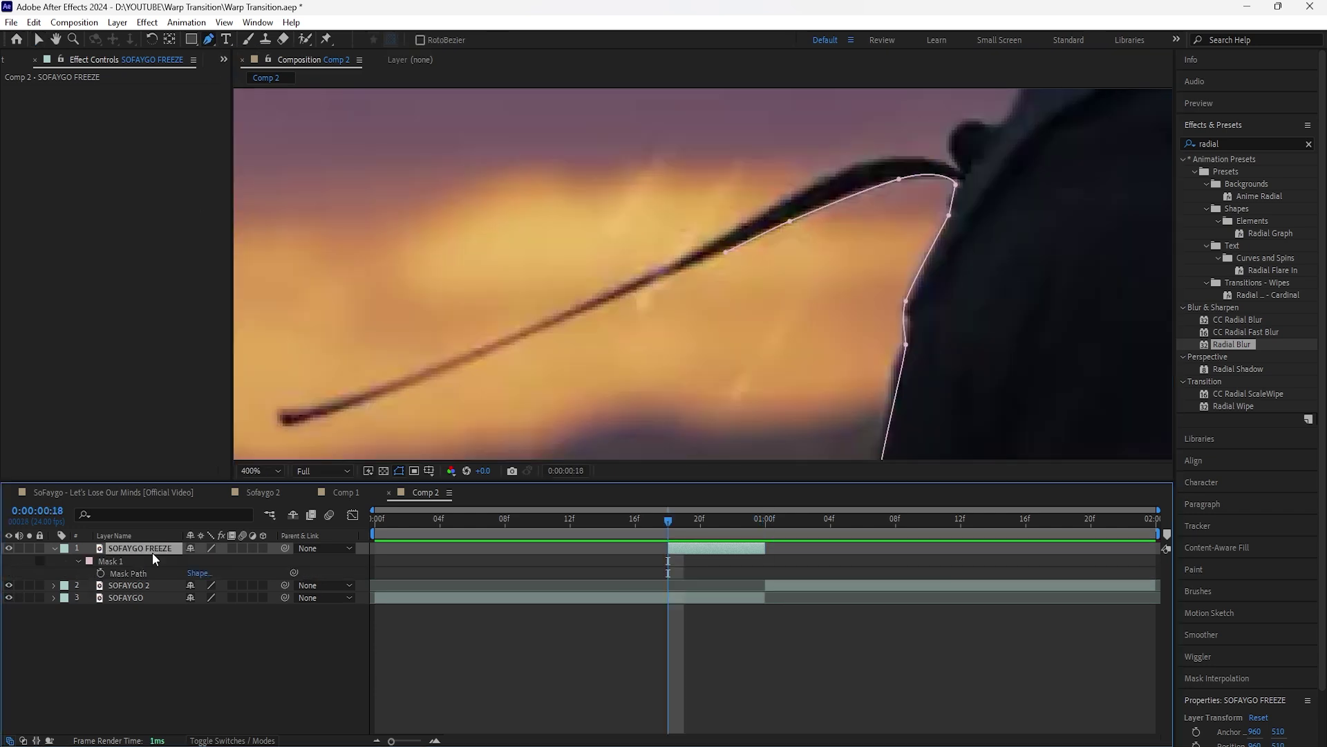
{"action": "left_click", "coordinate": [839, 275]}
{"action": "left_click", "coordinate": [777, 252]}
{"action": "left_click", "coordinate": [732, 148]}
{"action": "left_click", "coordinate": [733, 192]}
{"action": "left_click_drag", "start_coordinate": [731, 264], "coordinate": [732, 272]}
{"action": "left_click_drag", "start_coordinate": [751, 326], "coordinate": [752, 337]}
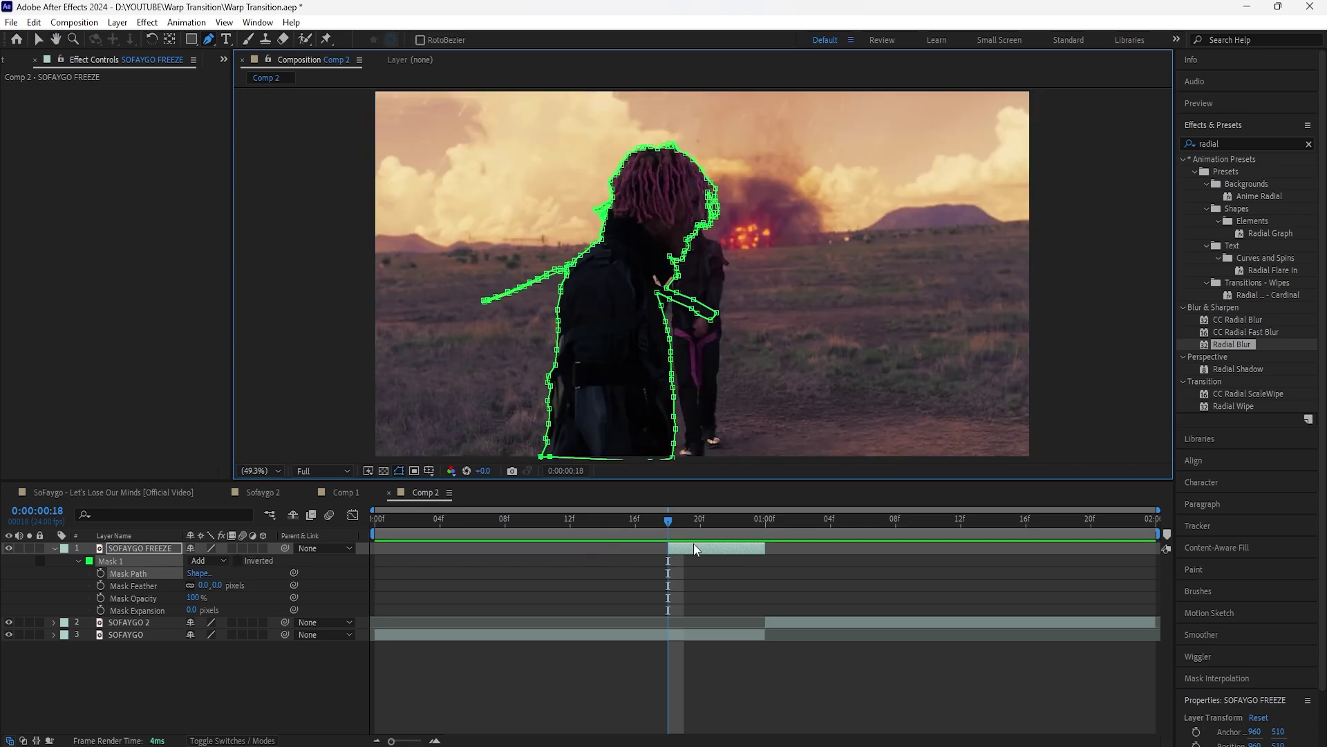
Solo the SOFAYGO FREEZE layer and set its mask feather to 4 pixels and mask expansion to -1 pixel
{"action": "left_click", "coordinate": [695, 546]}
{"action": "key", "text": "ctrl+t"}
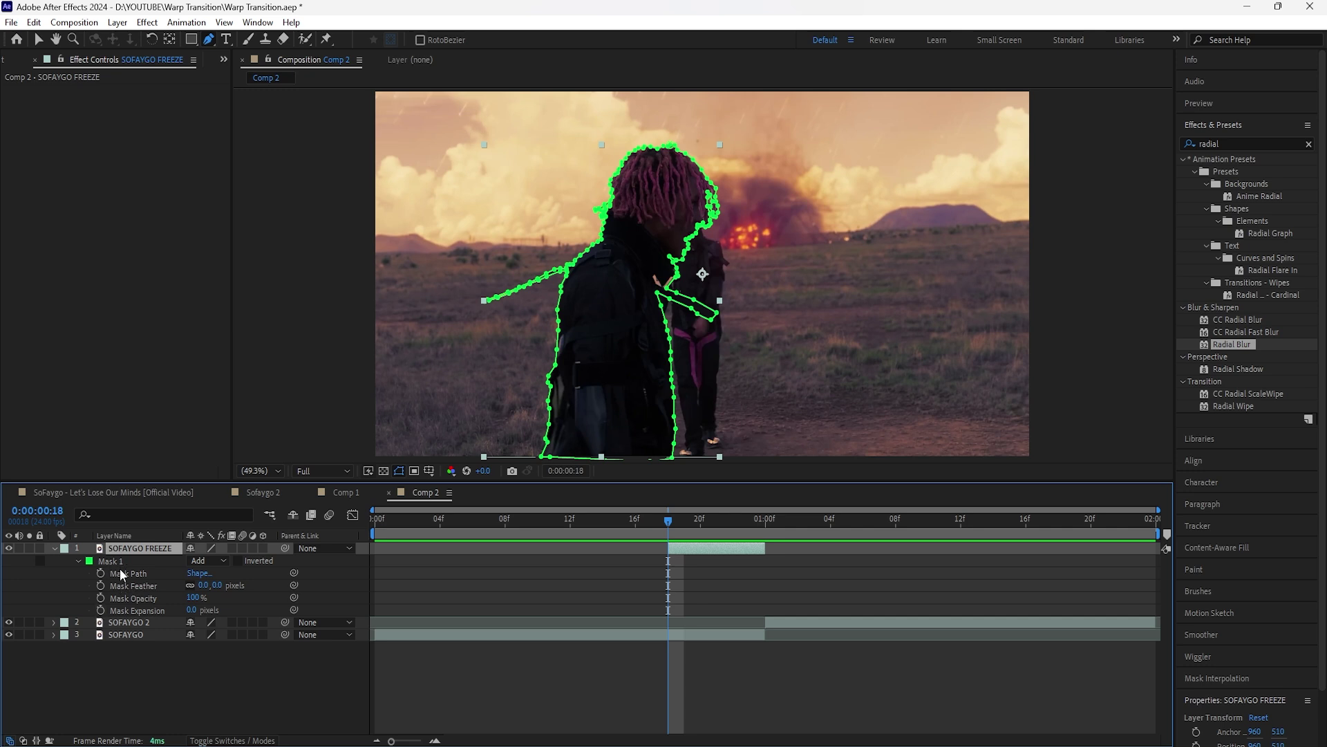
{"action": "left_click", "coordinate": [29, 548]}
{"action": "left_click_drag", "start_coordinate": [220, 587], "coordinate": [222, 587]}
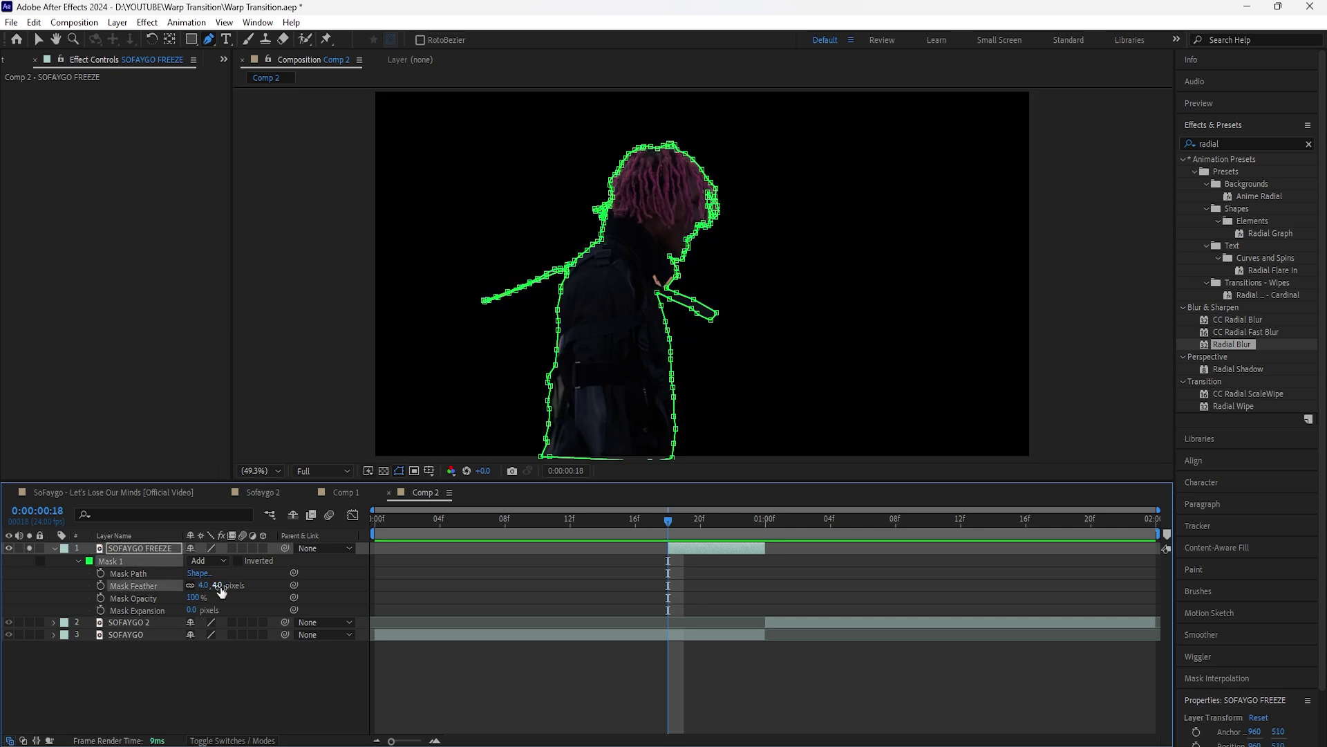
{"action": "left_click", "coordinate": [192, 611]}
{"action": "type", "text": "-1"}
{"action": "key", "text": "Return"}
Inspect the masked cutout against the transparency grid and return to the view with all layers
{"action": "key", "text": "v"}
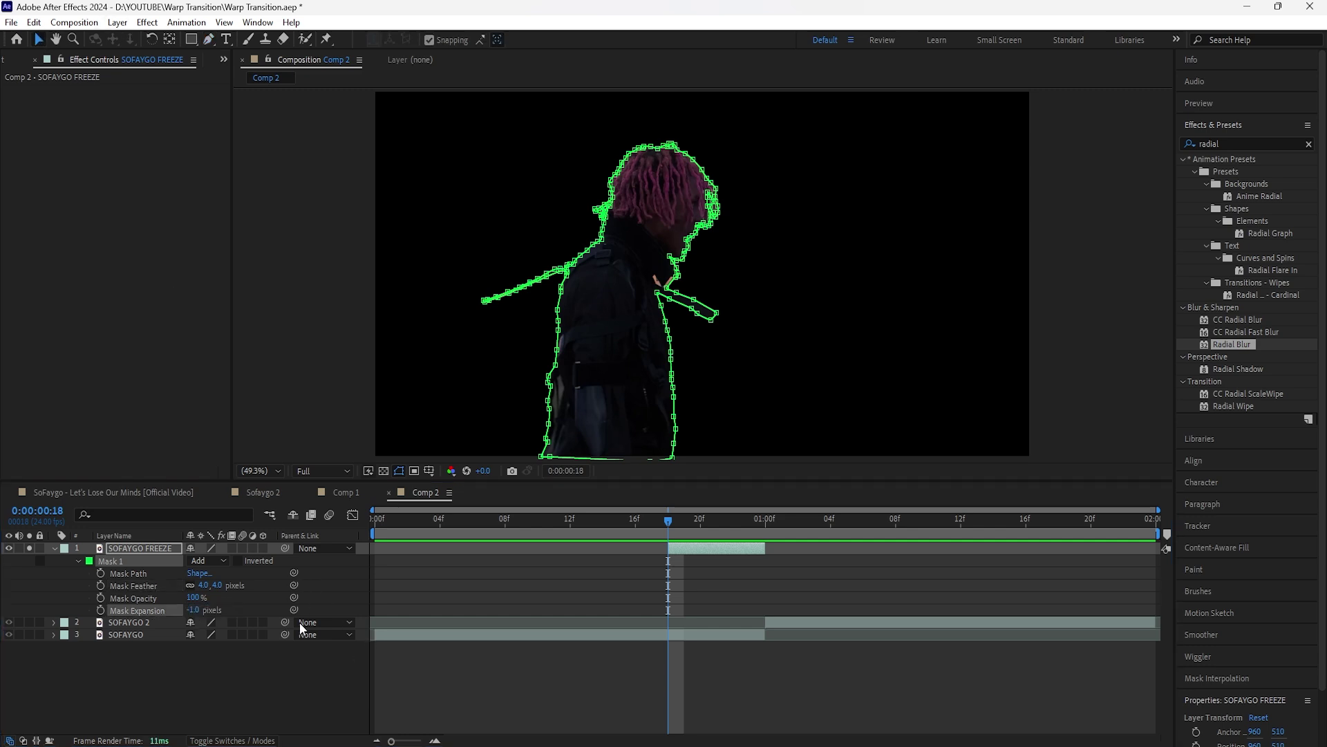
{"action": "key", "text": "F2"}
{"action": "left_click", "coordinate": [383, 471]}
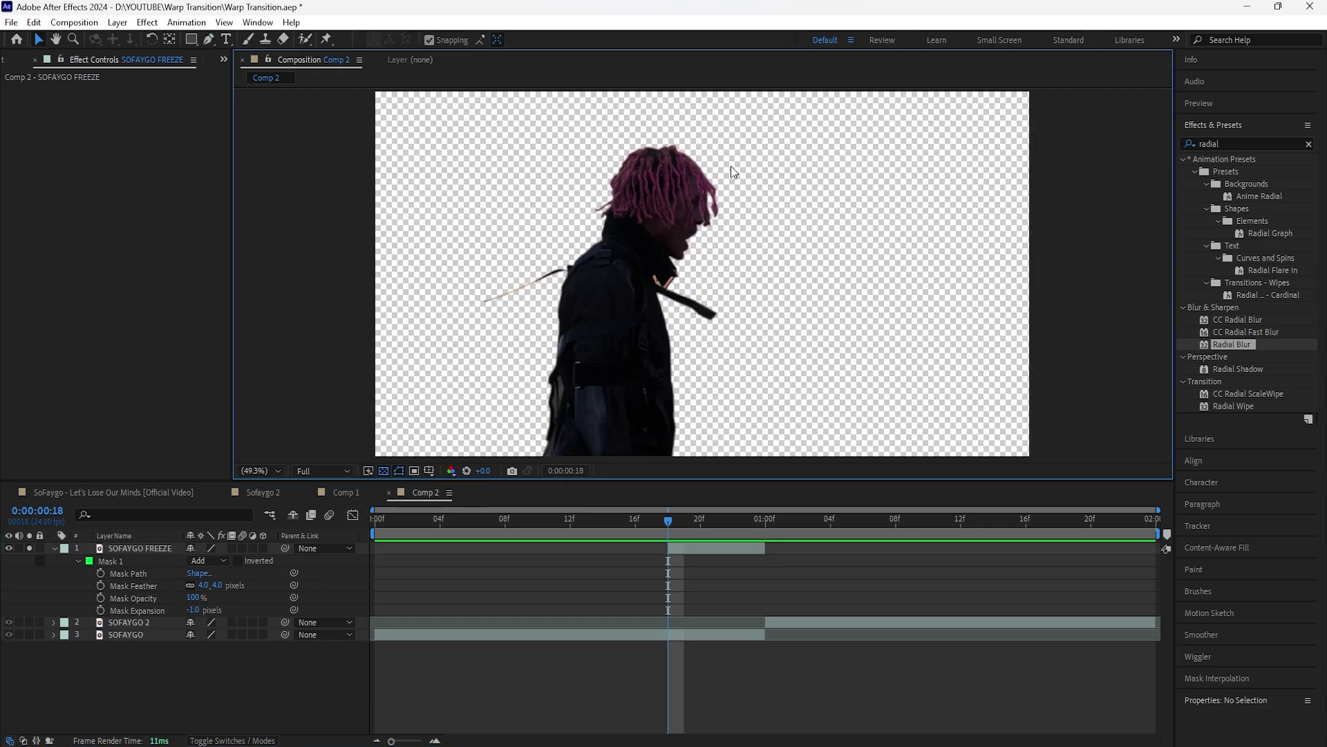
{"action": "left_click", "coordinate": [398, 471]}
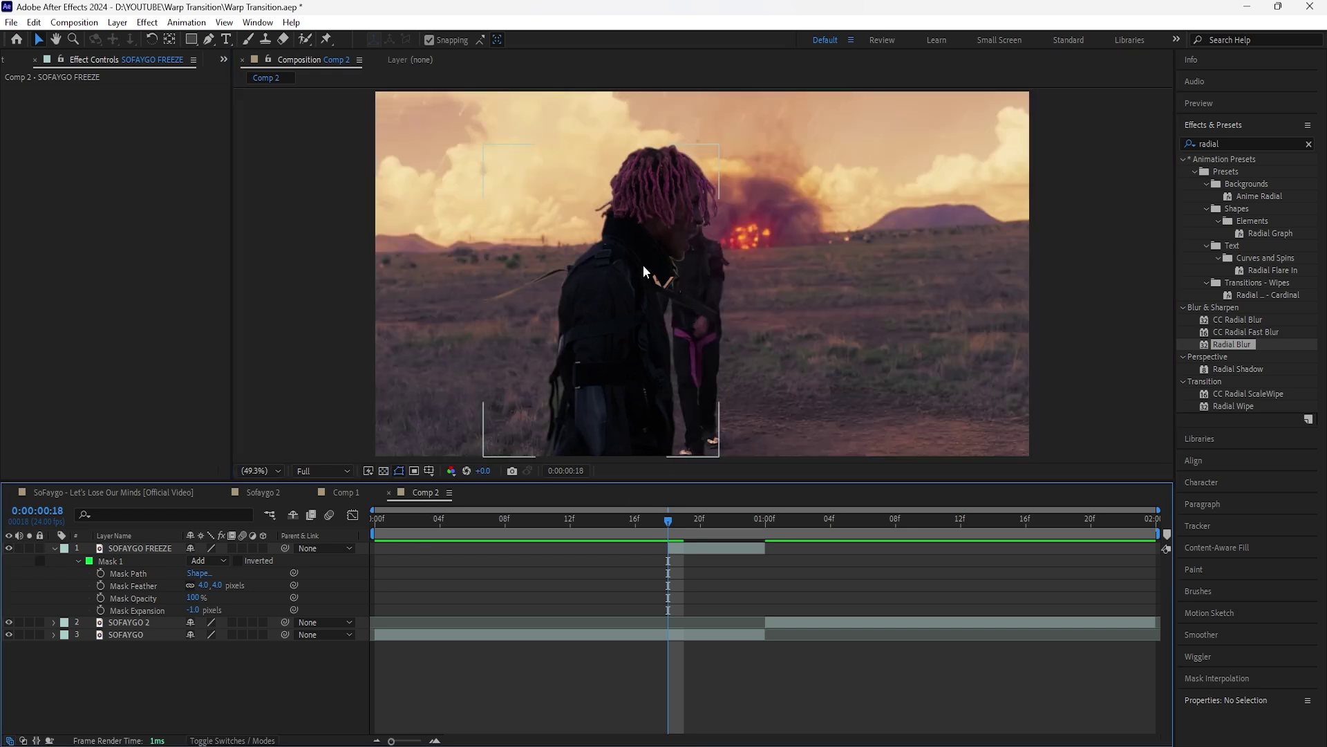
{"action": "left_click", "coordinate": [605, 652]}
{"action": "left_click", "coordinate": [631, 632]}
{"action": "left_click", "coordinate": [603, 582]}
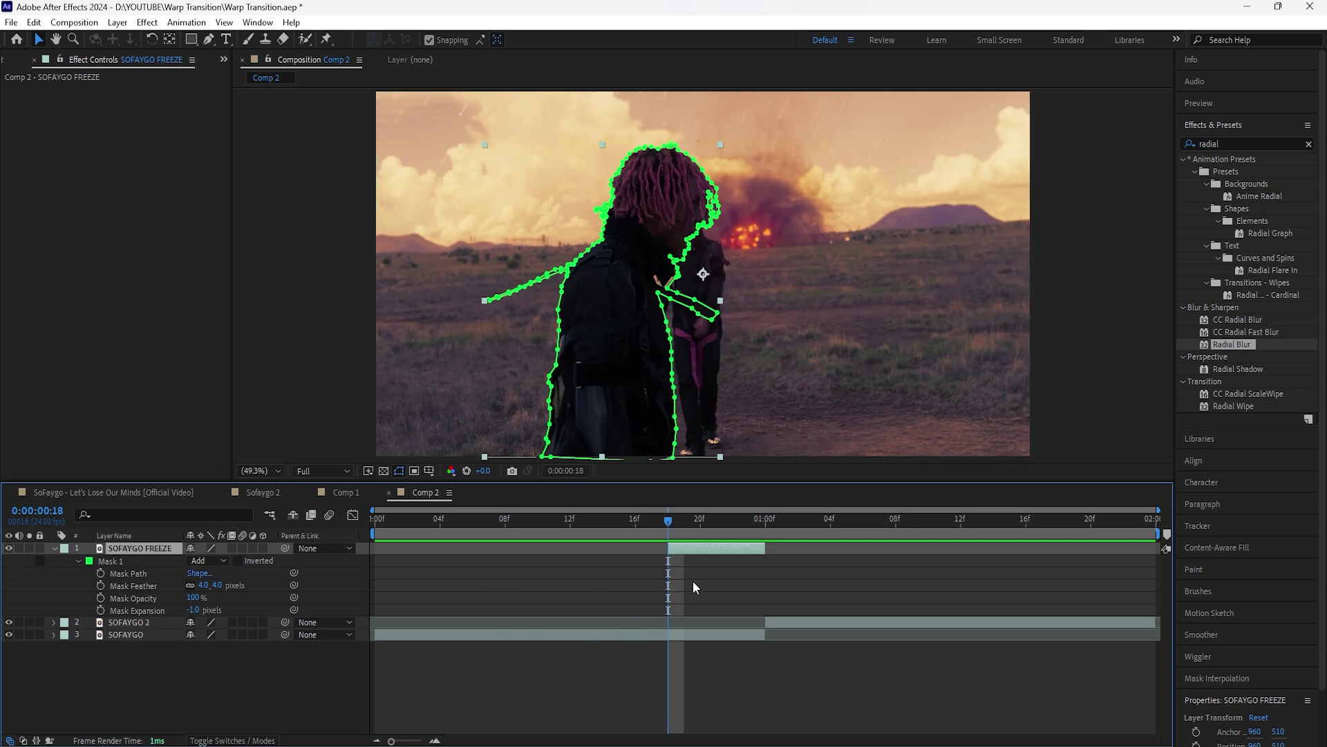
Apply the Turbulent Displace effect to the SOFAYGO FREEZE layer
{"action": "left_click", "coordinate": [1309, 144]}
{"action": "left_click", "coordinate": [1293, 143]}
{"action": "type", "text": "t"}
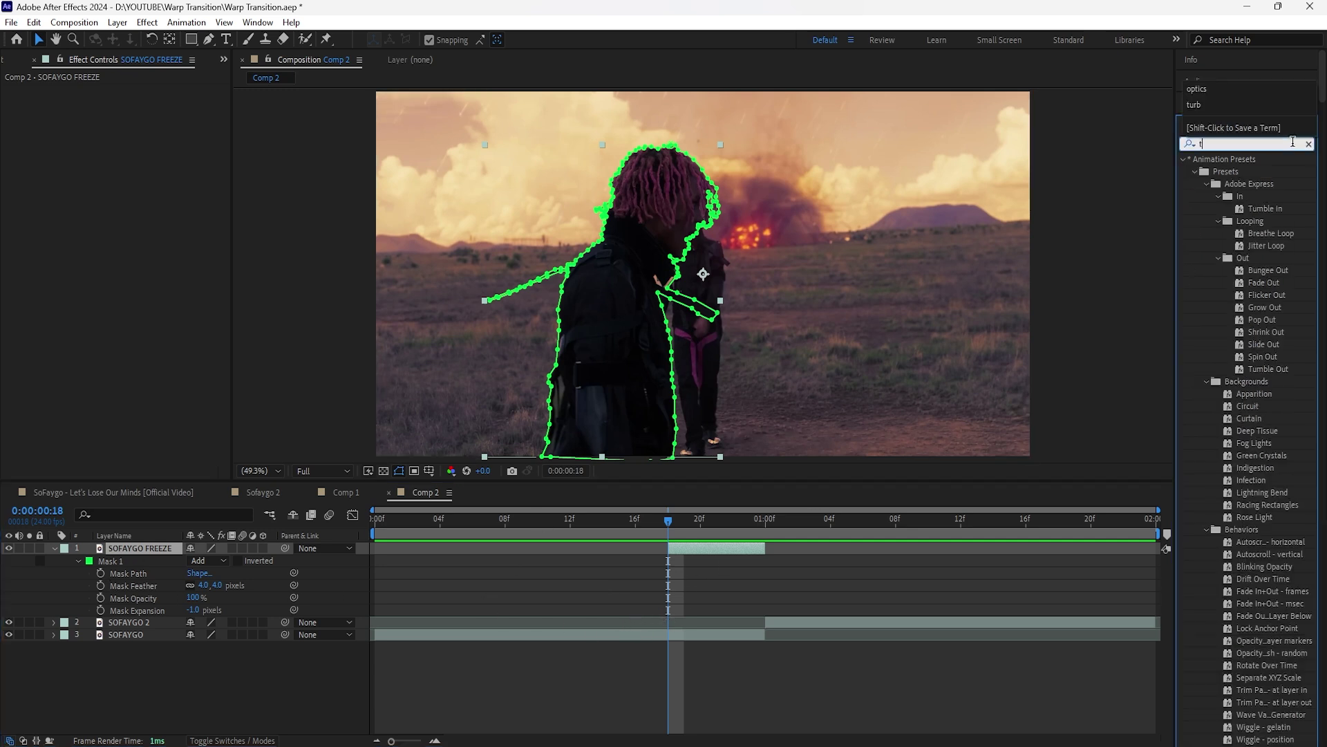
{"action": "type", "text": "urbu"}
{"action": "left_click_drag", "start_coordinate": [1244, 171], "coordinate": [148, 544]}
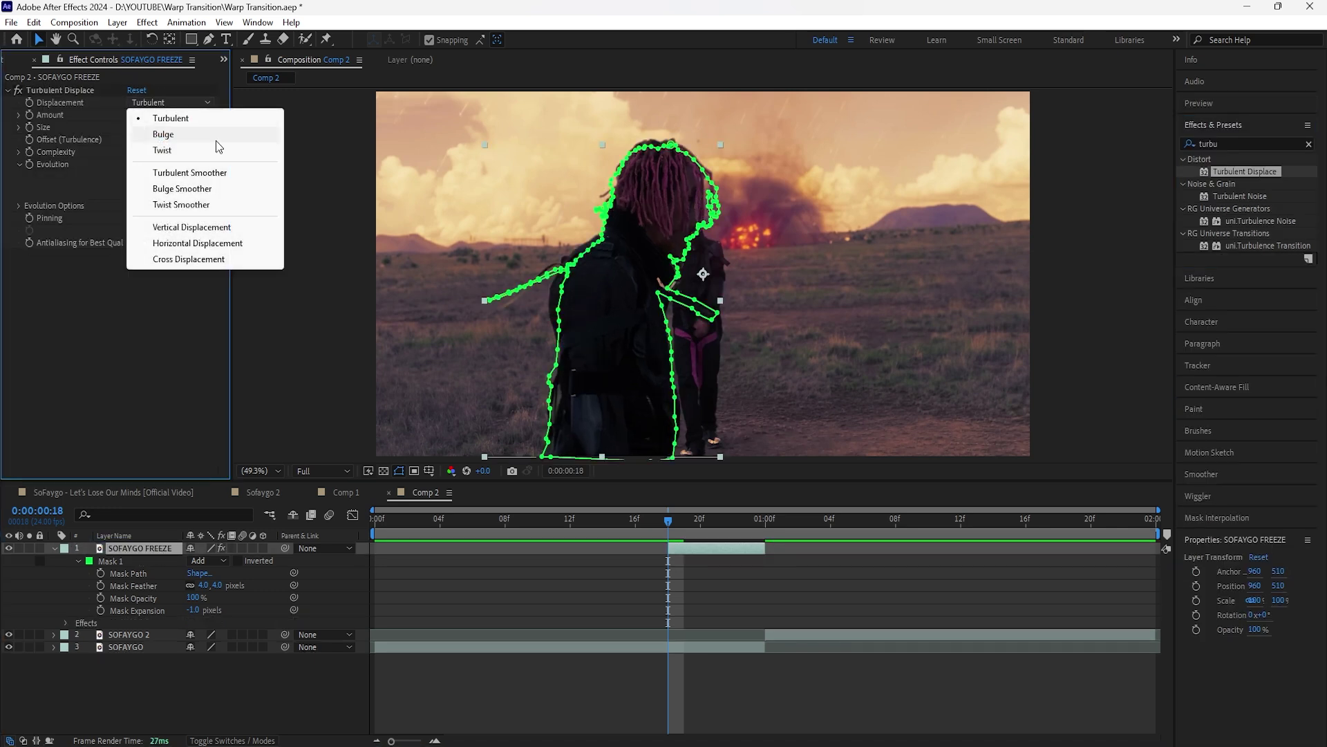
Set Turbulent Displace to Turbulent Smoother displacement with an Amount of 100 and a Size of 120
{"action": "left_click", "coordinate": [238, 173]}
{"action": "left_click", "coordinate": [135, 114]}
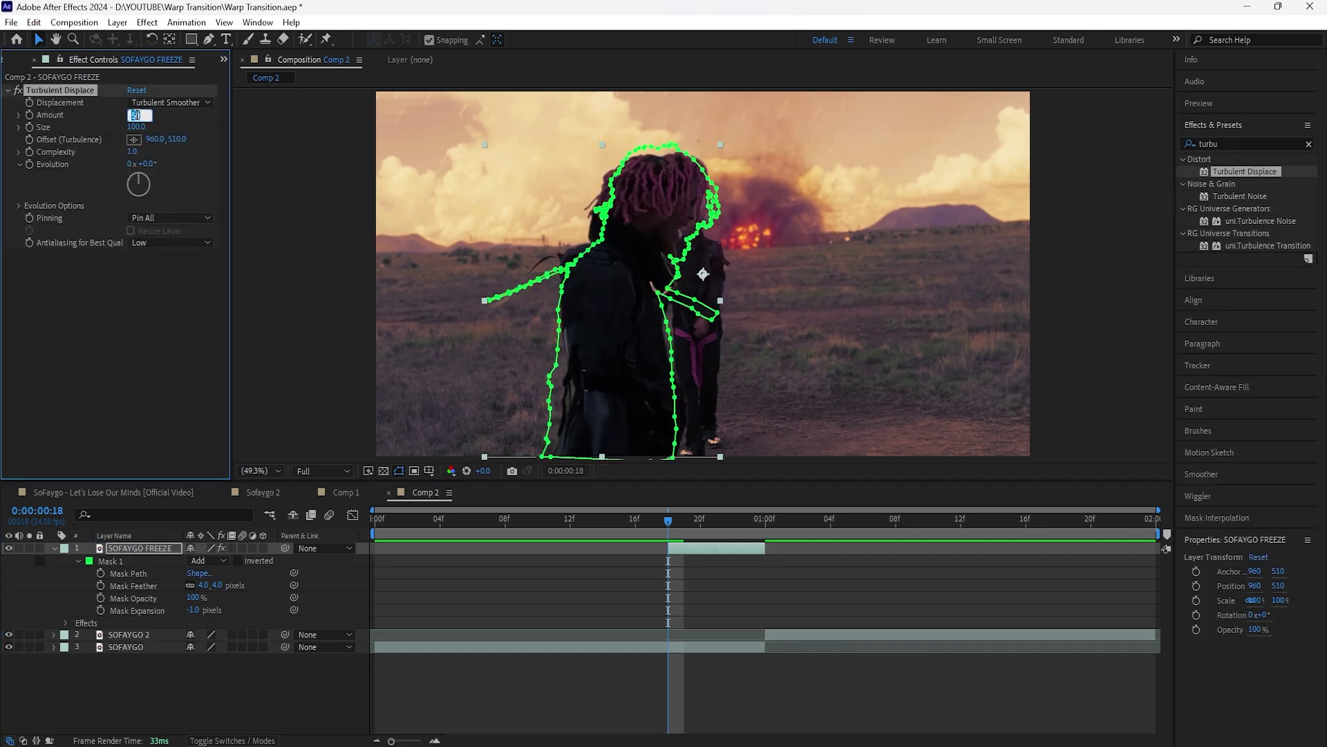
{"action": "type", "text": "100"}
{"action": "left_click", "coordinate": [138, 127]}
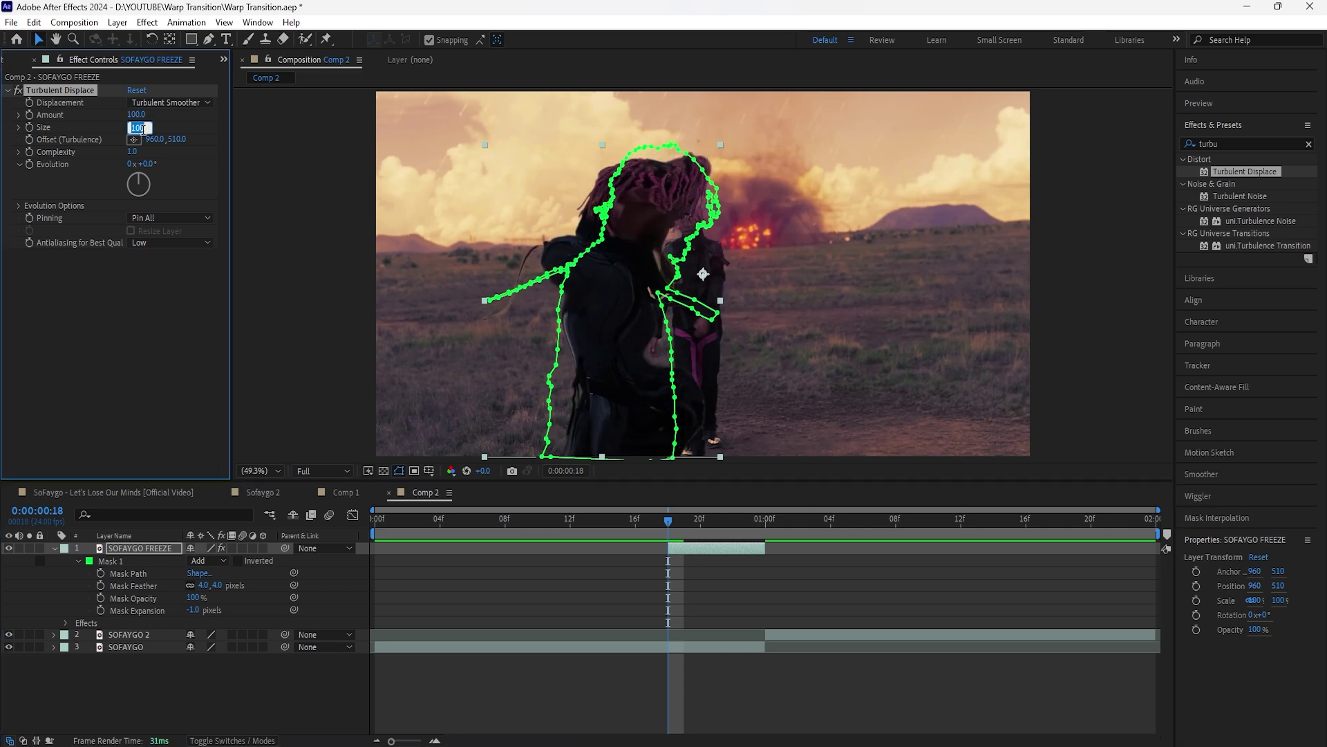
{"action": "type", "text": "12"}
{"action": "key", "text": "Return"}
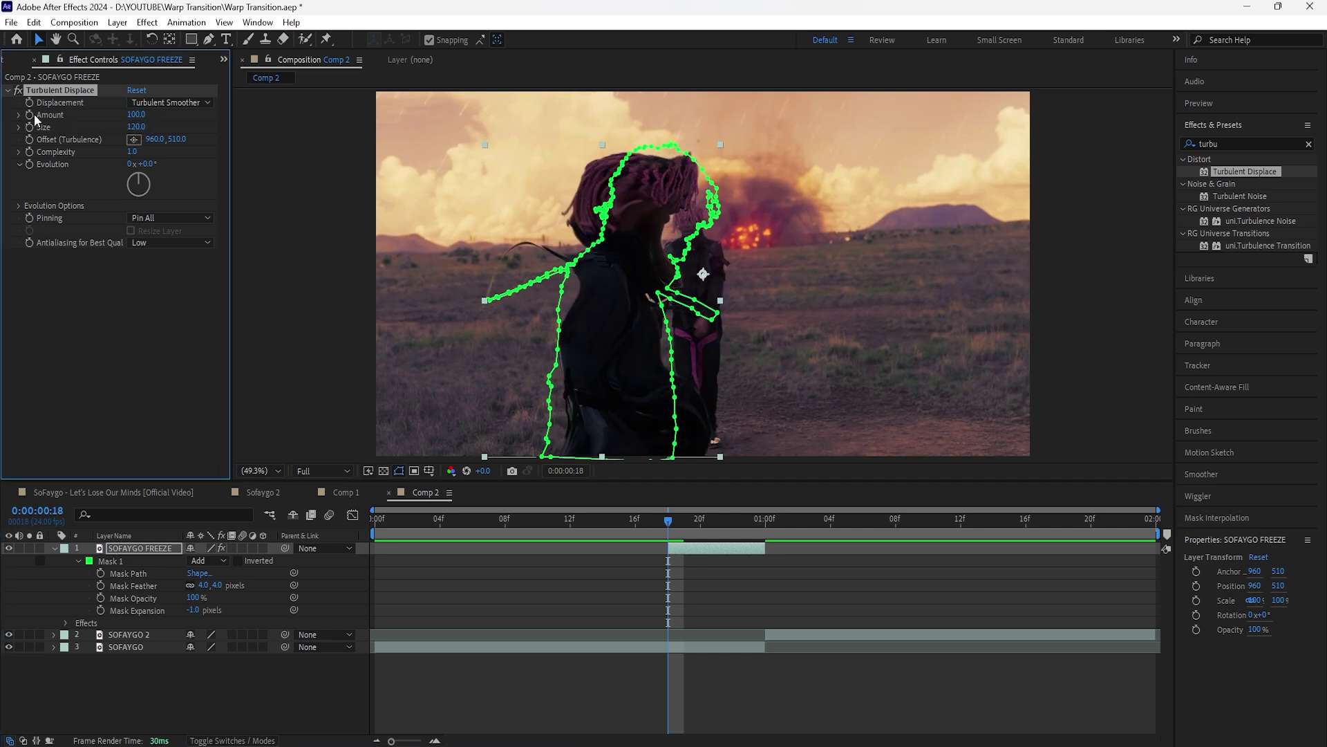
Animate the Turbulent Displace Amount from 100 at 0:00:00:18 to 0 at 0:00:01:00 with Easy Ease keyframes
{"action": "left_click", "coordinate": [177, 550]}
{"action": "key", "text": "u"}
{"action": "left_click_drag", "start_coordinate": [668, 520], "coordinate": [766, 524]}
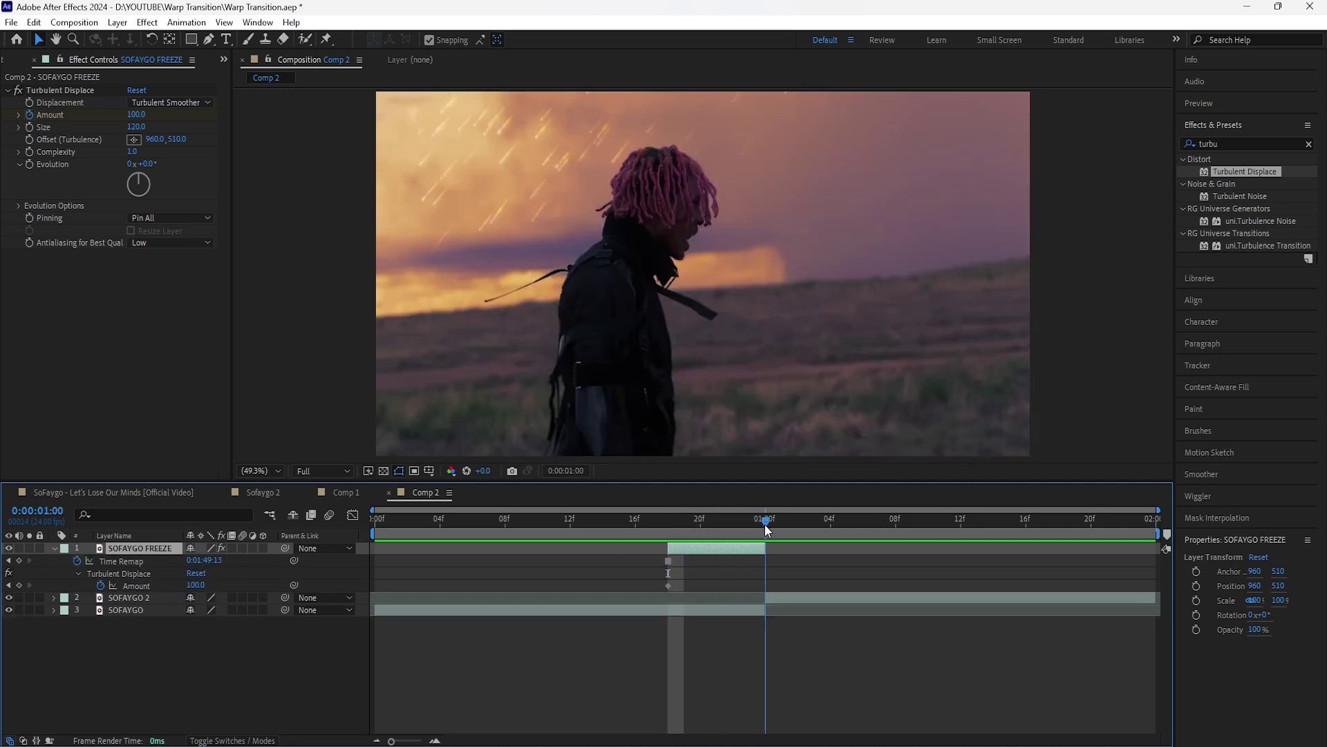
{"action": "left_click", "coordinate": [138, 115]}
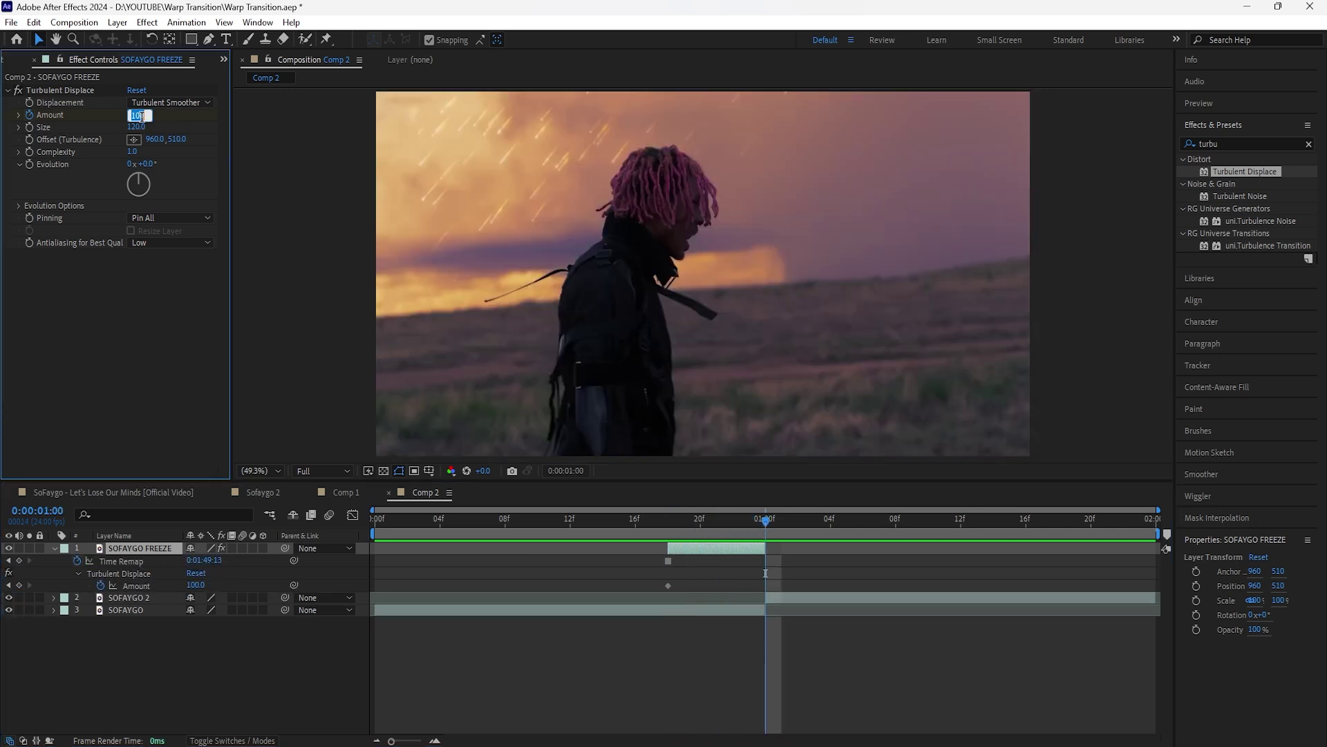
{"action": "type", "text": "0"}
{"action": "left_click", "coordinate": [775, 578]}
{"action": "left_click_drag", "start_coordinate": [774, 578], "coordinate": [660, 589]}
{"action": "key", "text": "F9"}
{"action": "left_click", "coordinate": [776, 573]}
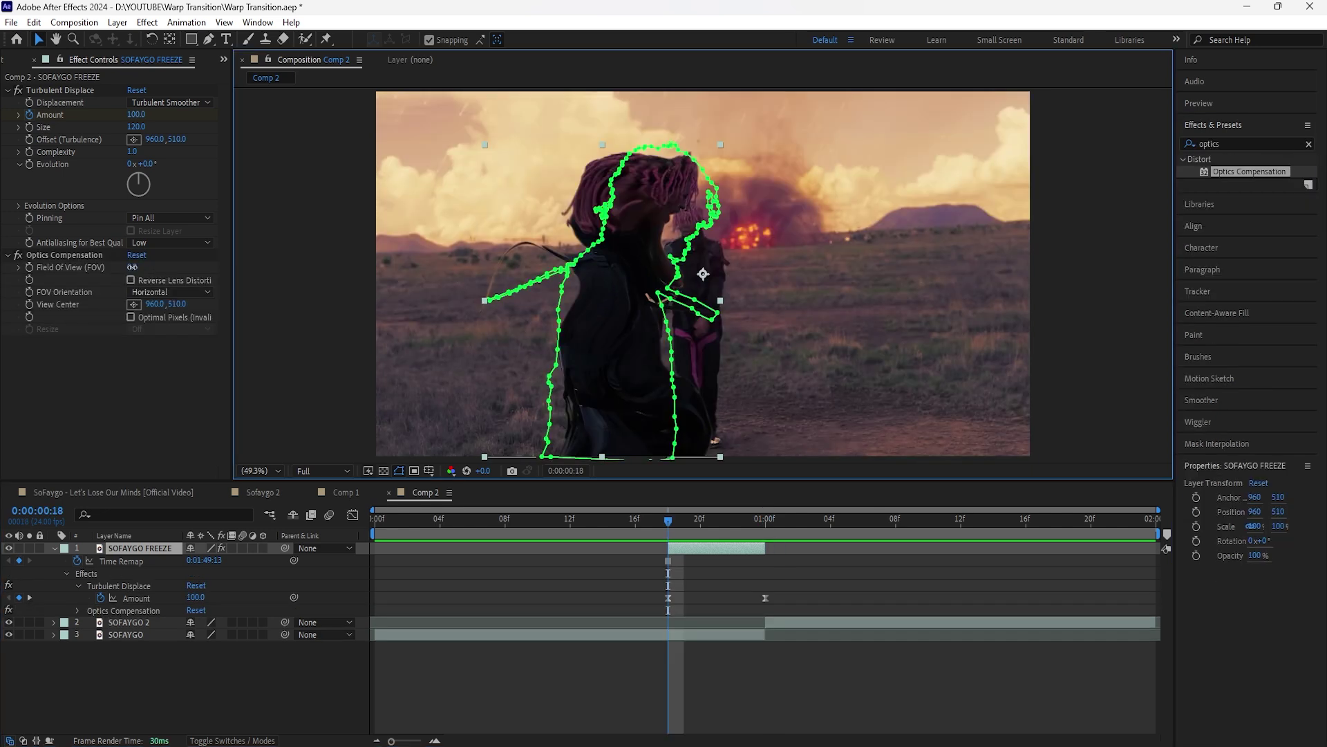
Set Optics Compensation on the freeze layer to a field of view of 150, reversed lens distortion and view center 800, 540
{"action": "left_click", "coordinate": [137, 267]}
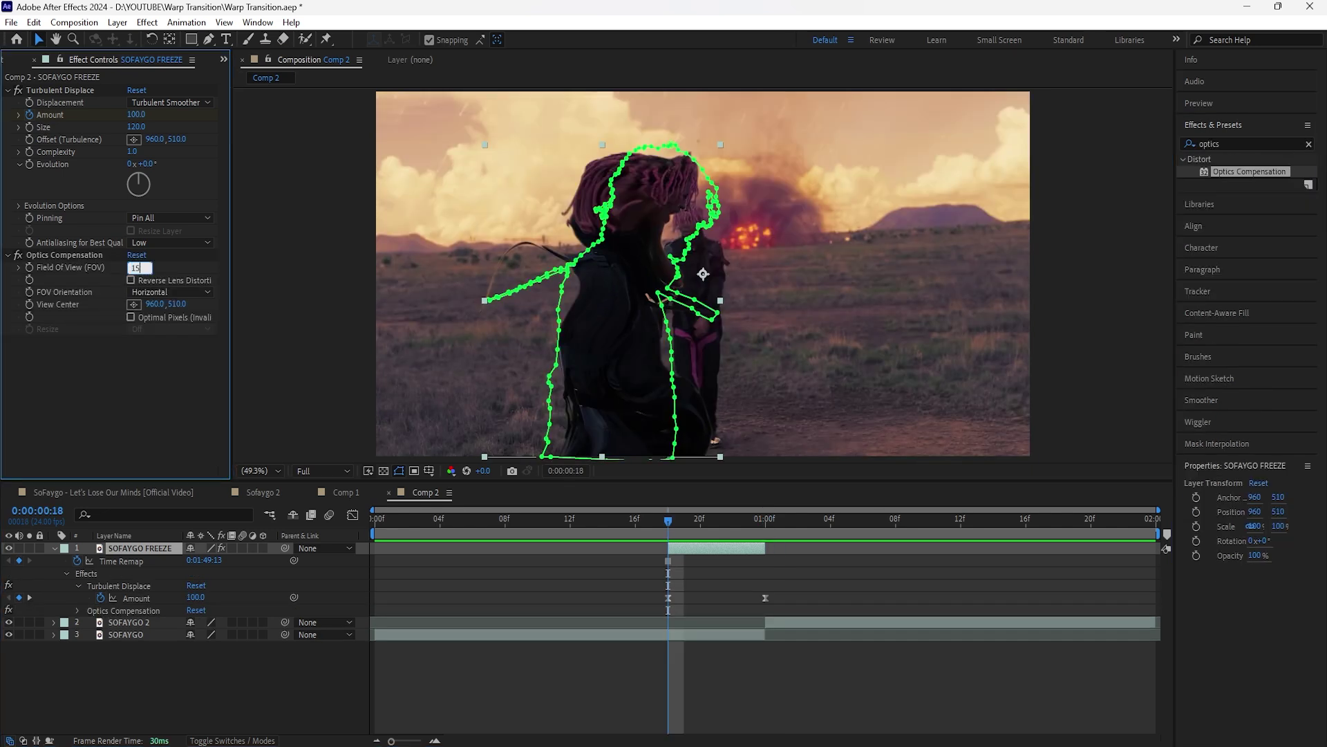
{"action": "type", "text": "150"}
{"action": "key", "text": "Return"}
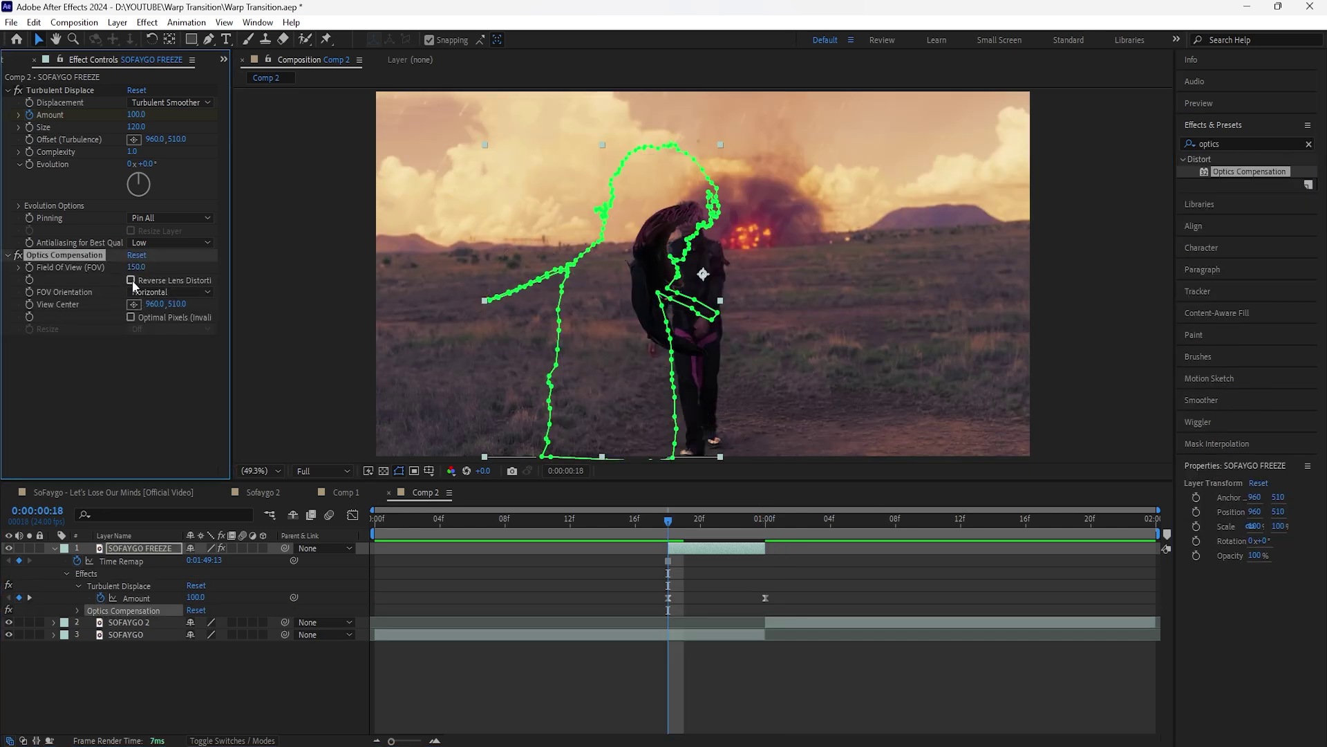
{"action": "left_click", "coordinate": [131, 280]}
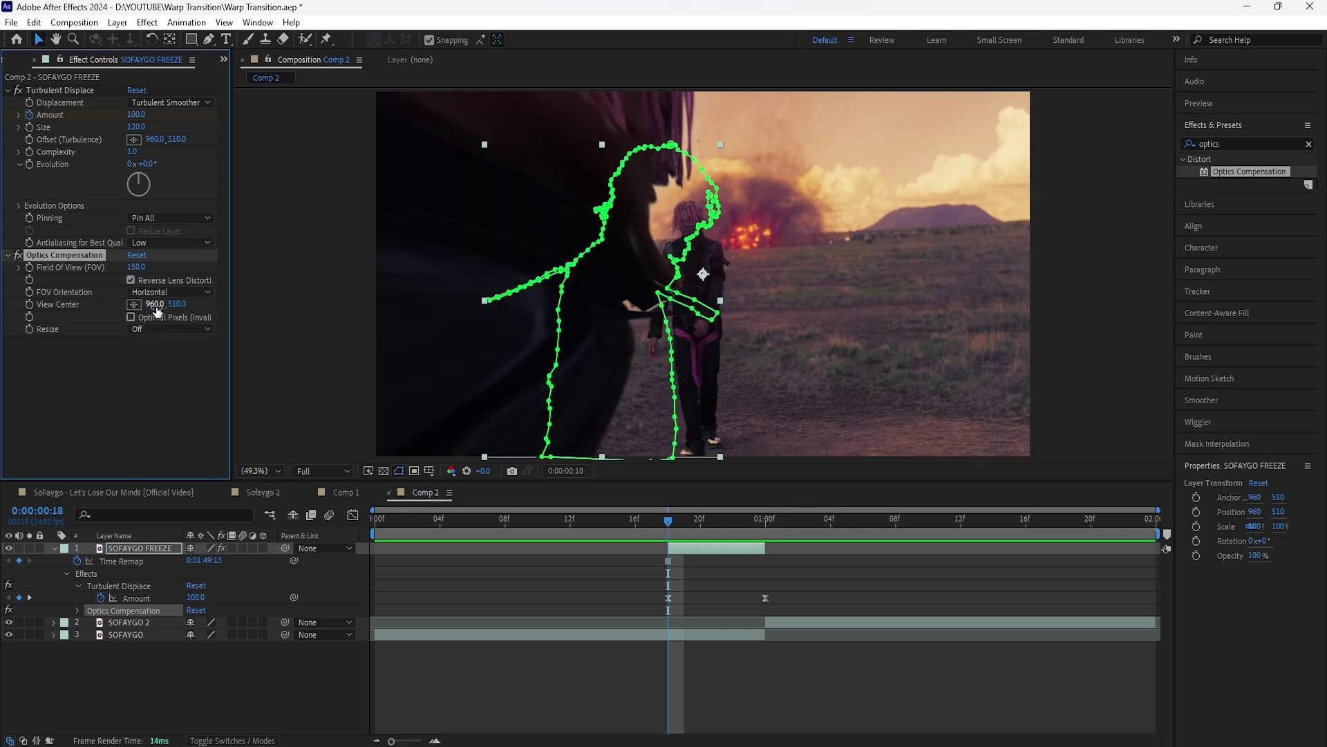
{"action": "left_click_drag", "start_coordinate": [155, 304], "coordinate": [45, 312]}
{"action": "left_click_drag", "start_coordinate": [170, 309], "coordinate": [191, 310]}
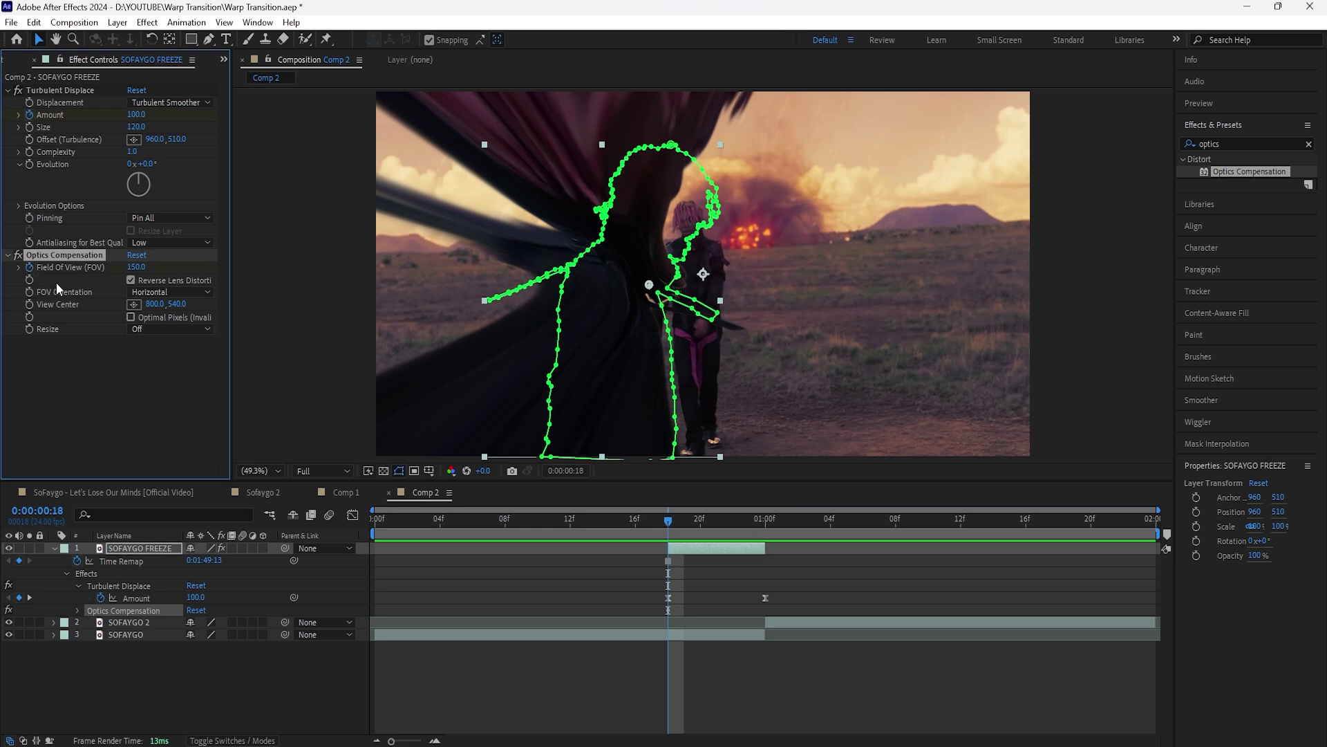
Animate the Optics Compensation field of view from 150 at 0:00:00:18 to 0 at 0:00:01:00 with Easy Ease keyframes
{"action": "left_click", "coordinate": [696, 549]}
{"action": "key", "text": "u"}
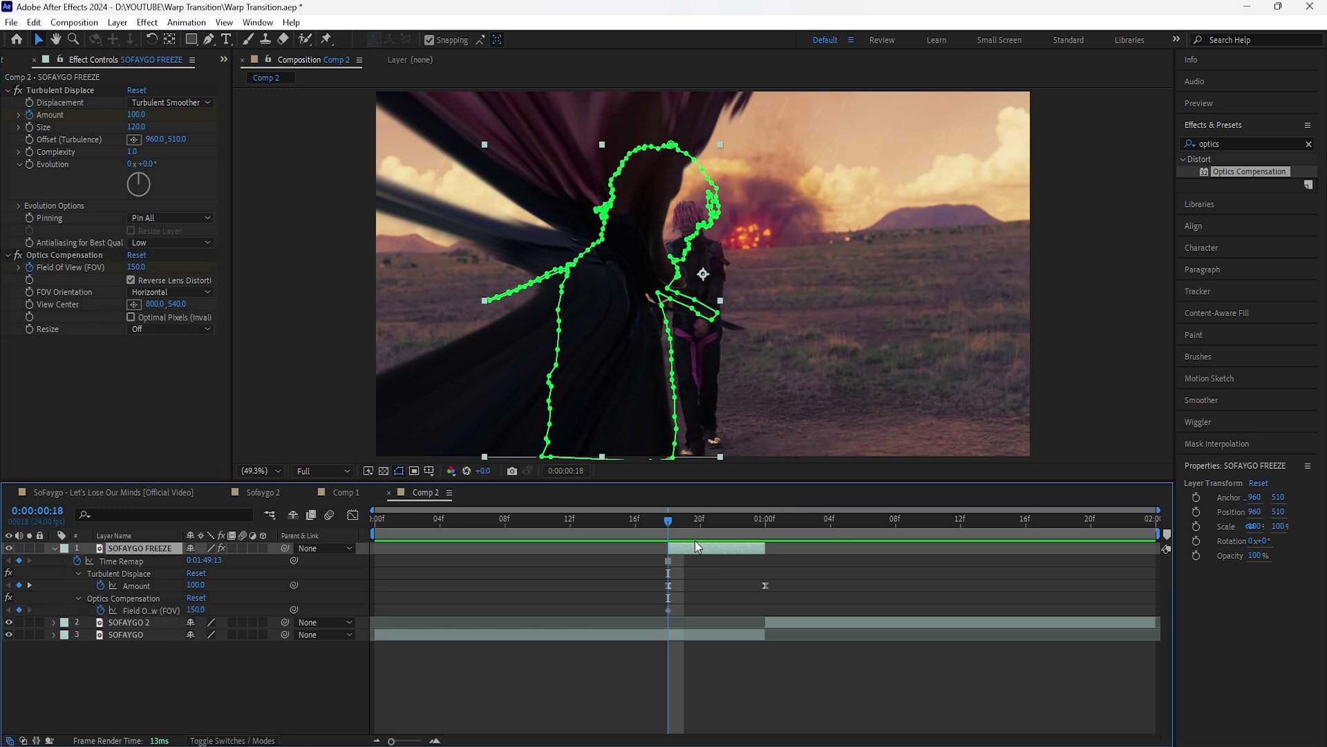
{"action": "left_click_drag", "start_coordinate": [669, 522], "coordinate": [765, 522]}
{"action": "left_click", "coordinate": [142, 269]}
{"action": "type", "text": "0"}
{"action": "key", "text": "Return"}
{"action": "left_click_drag", "start_coordinate": [780, 608], "coordinate": [660, 610]}
{"action": "key", "text": "F9"}
Apply the Exposure effect to the SOFAYGO FREEZE layer and set its exposure to 5 at 0:00:00:18
{"action": "left_click", "coordinate": [1310, 144]}
{"action": "type", "text": "expos"}
{"action": "double_click", "coordinate": [1241, 295]}
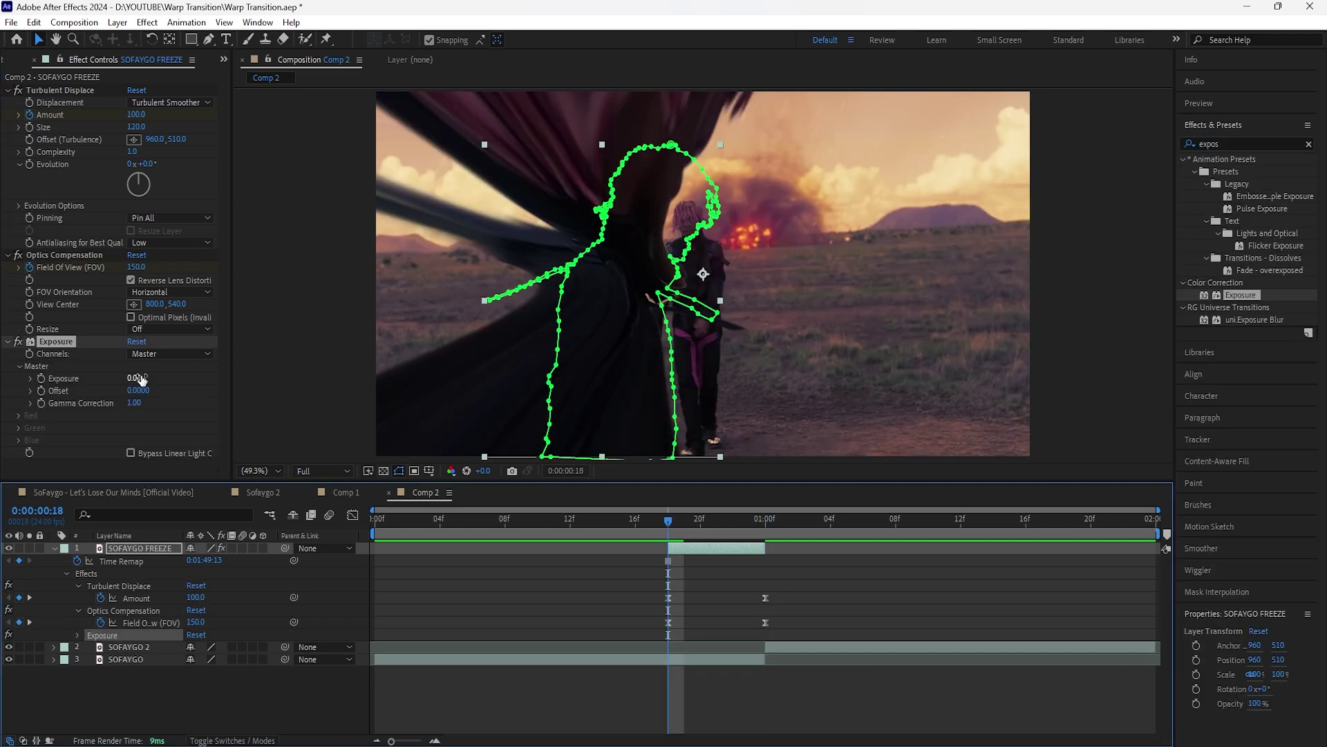
{"action": "left_click", "coordinate": [139, 378]}
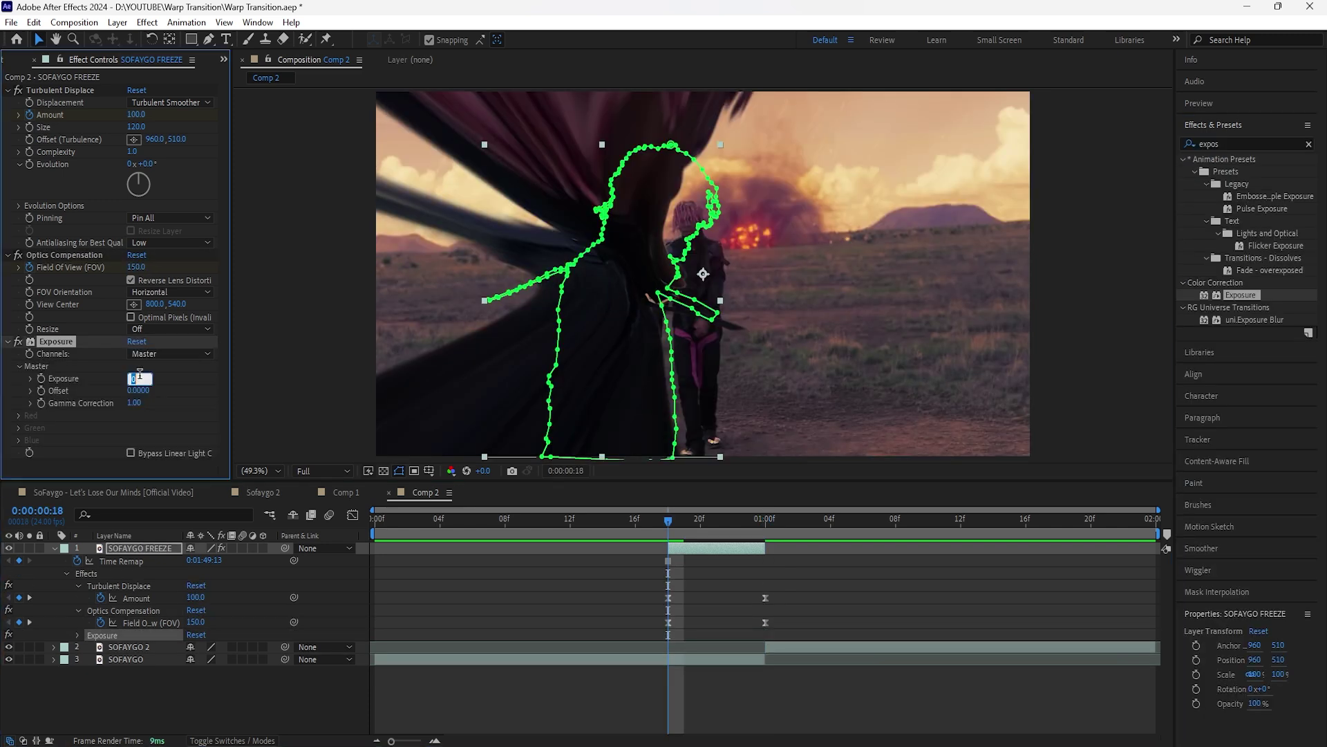
{"action": "key", "text": "Return"}
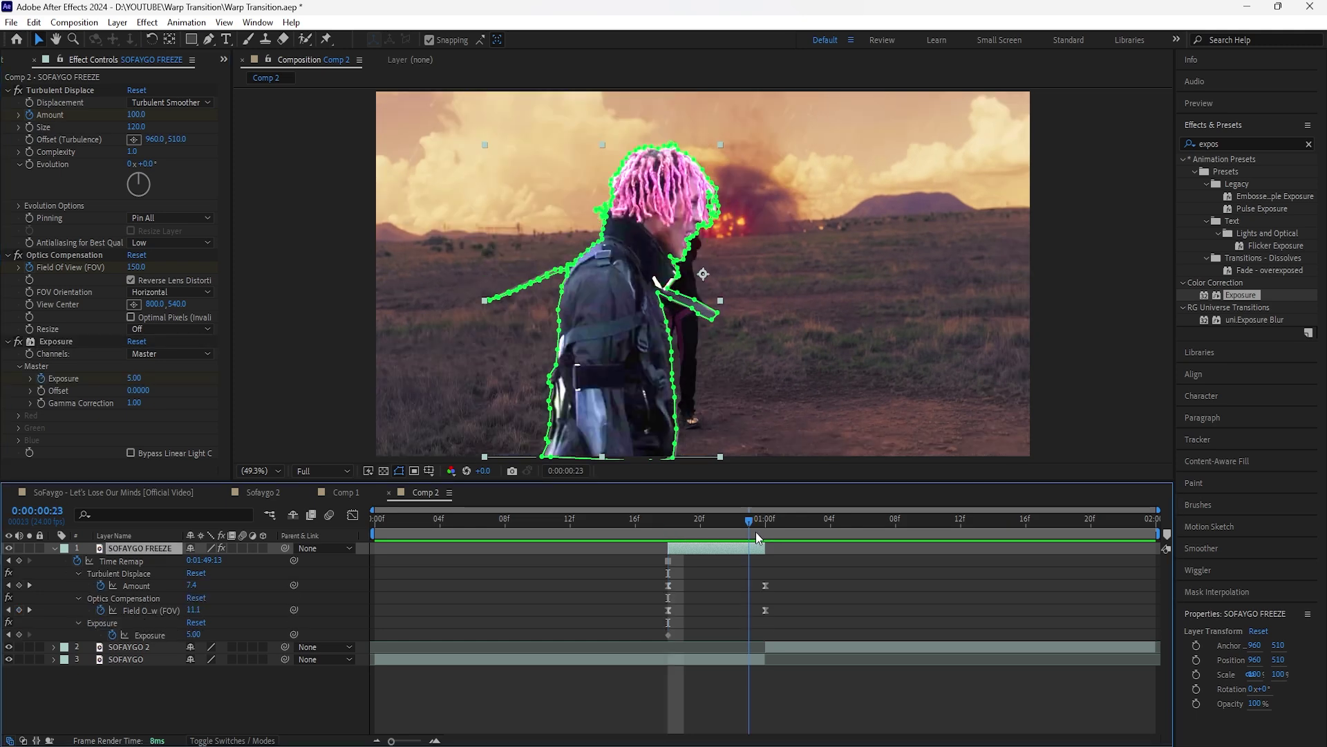
Keyframe the exposure to 0 at 0:00:01:00 and apply Easy Ease to both Exposure keyframes
{"action": "left_click_drag", "start_coordinate": [756, 532], "coordinate": [764, 533]}
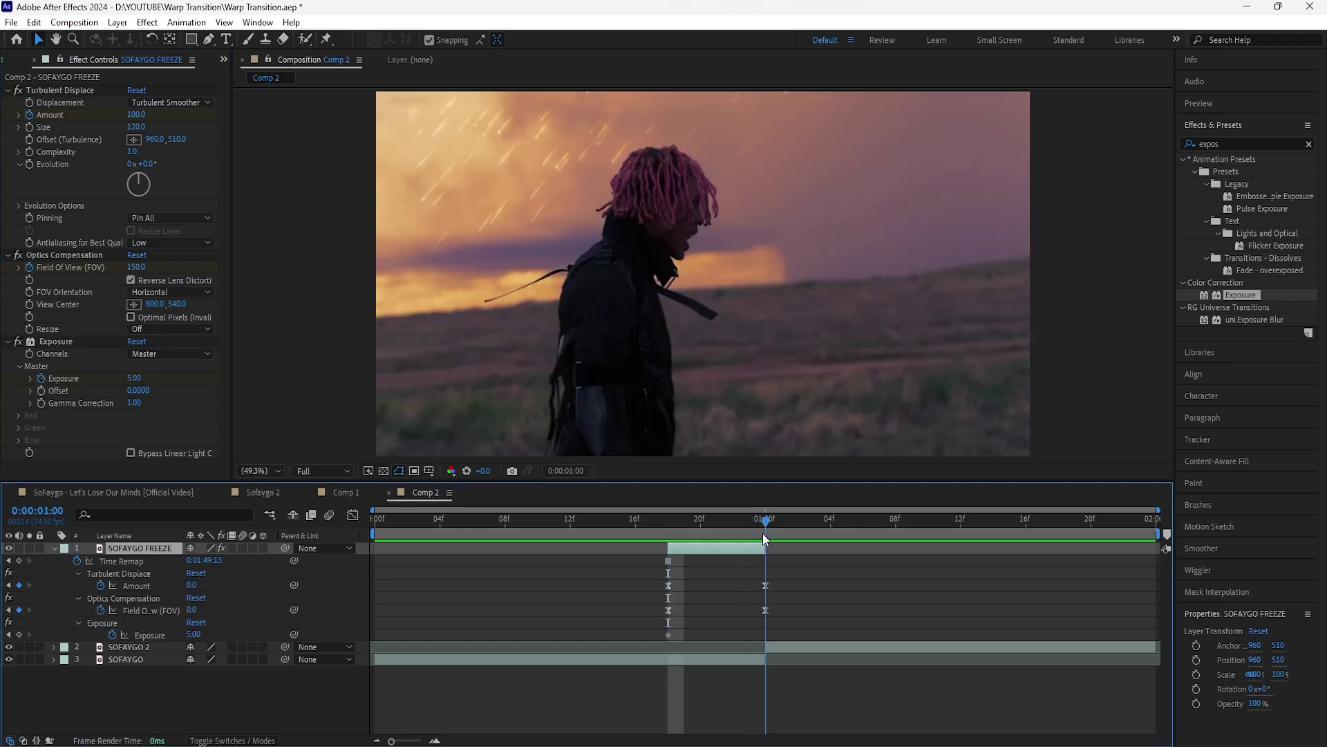
{"action": "left_click", "coordinate": [137, 377]}
{"action": "type", "text": "0"}
{"action": "key", "text": "Return"}
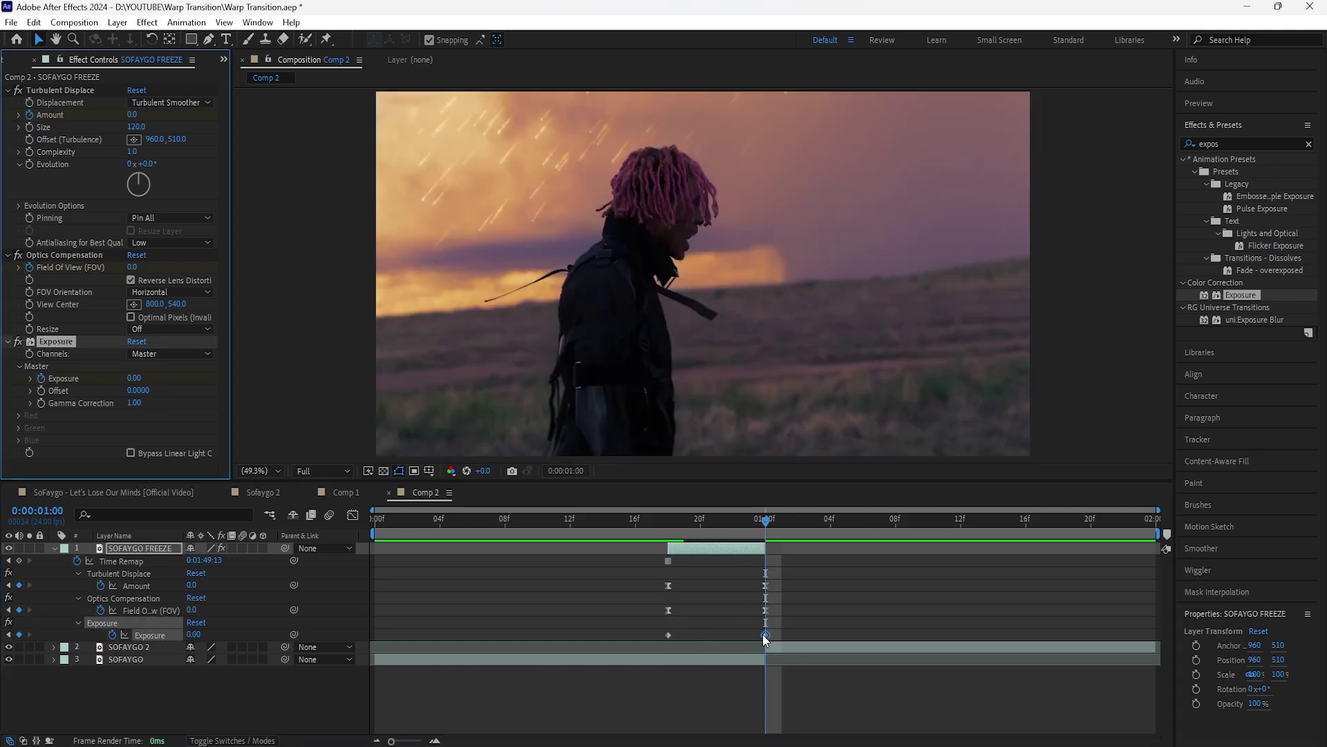
{"action": "left_click_drag", "start_coordinate": [773, 629], "coordinate": [666, 641]}
{"action": "key", "text": "F9"}
Go back to 0:00:00:18 and add Radial Blur to the SOFAYGO FREEZE layer with an Amount of 15
{"action": "left_click_drag", "start_coordinate": [762, 522], "coordinate": [707, 542]}
{"action": "key", "text": "j"}
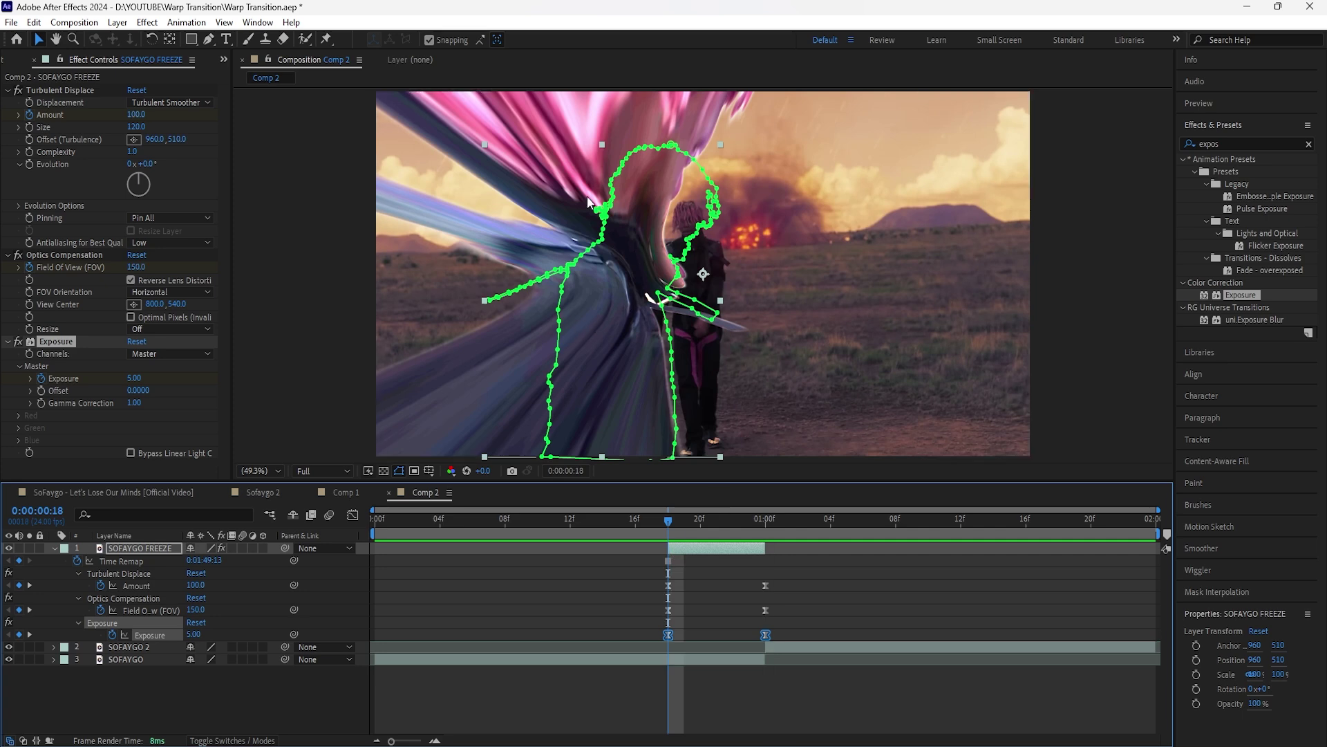
{"action": "left_click", "coordinate": [145, 549]}
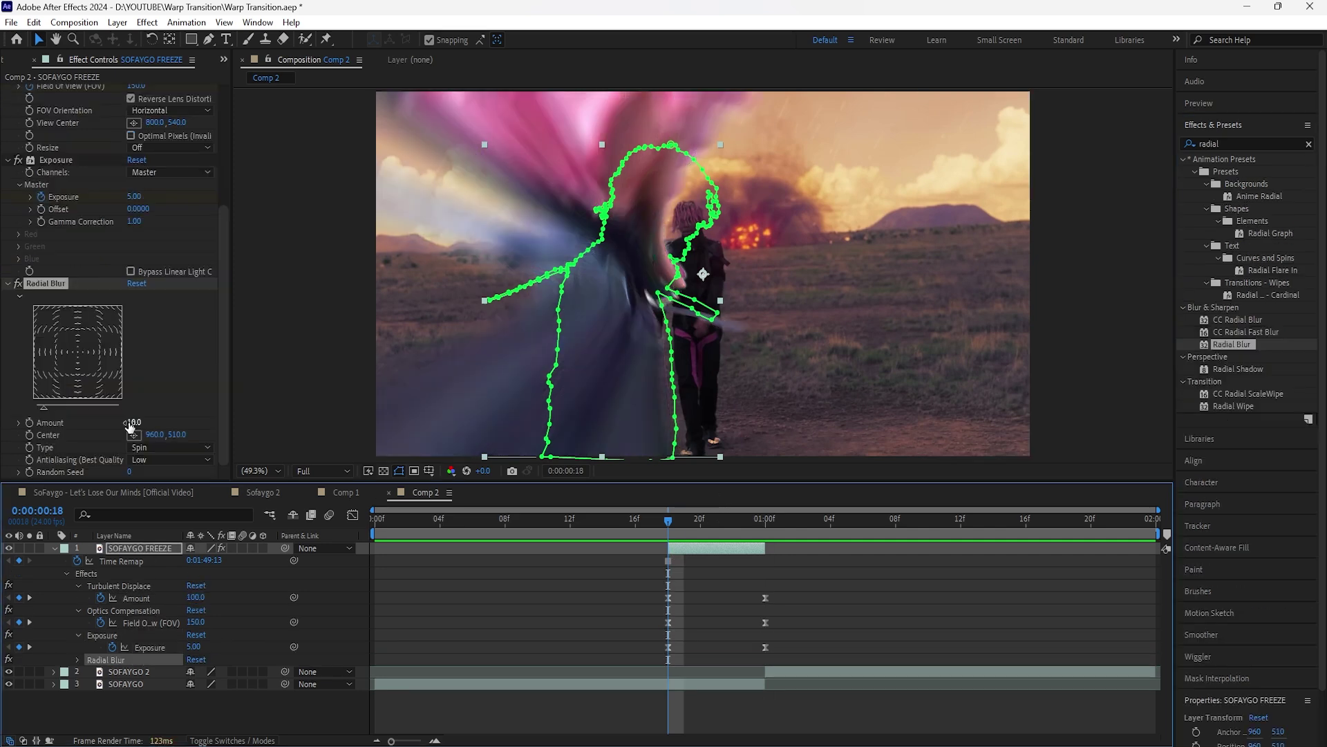
{"action": "left_click", "coordinate": [137, 422]}
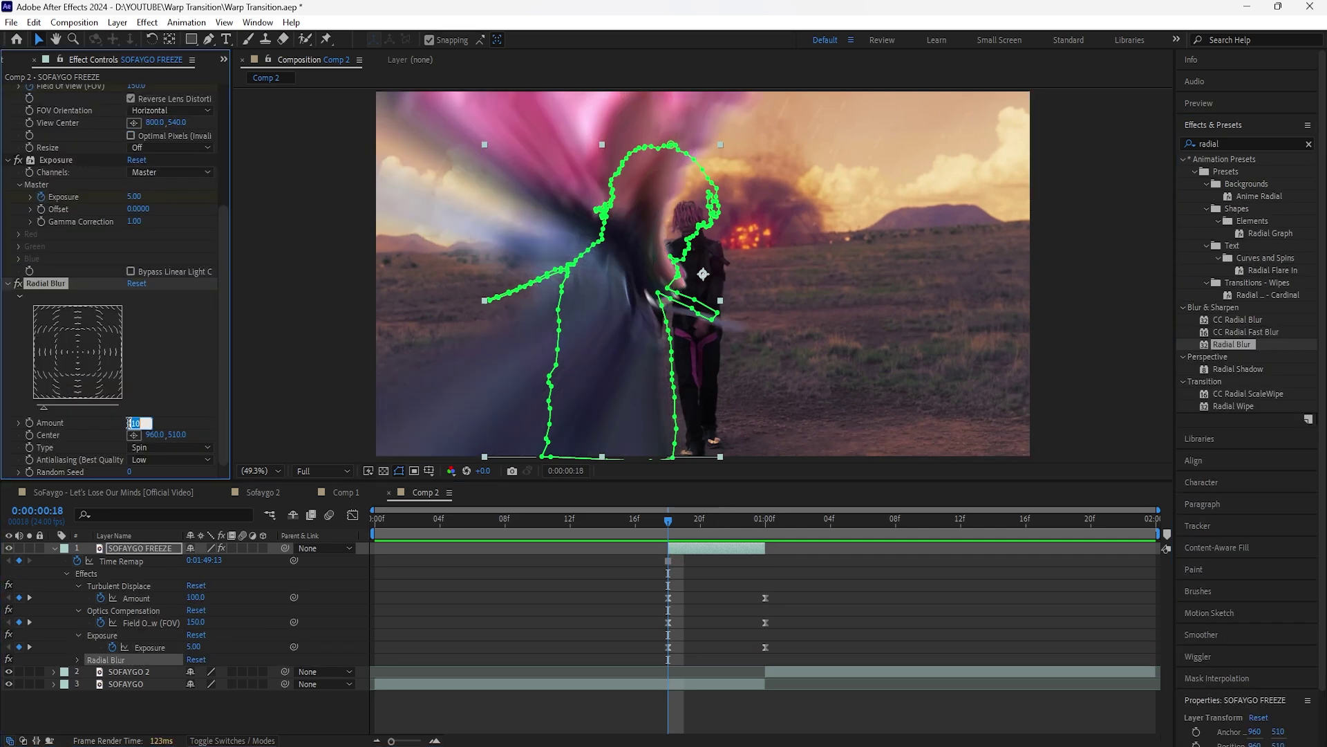
{"action": "type", "text": "15"}
{"action": "key", "text": "Return"}
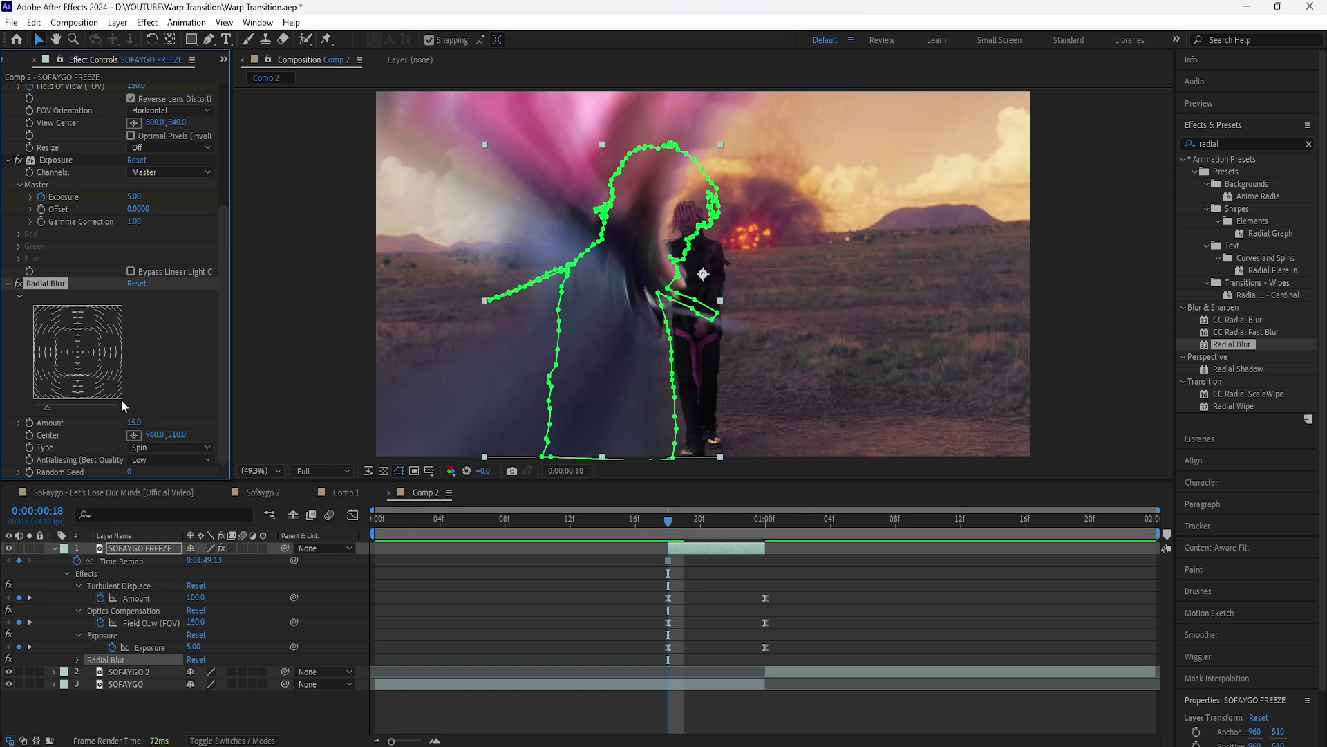
Animate the Radial Blur Amount from 15 at 0:00:00:18 to 0 at 0:00:01:00 with Easy Ease keyframes
{"action": "left_click", "coordinate": [30, 423]}
{"action": "left_click_drag", "start_coordinate": [679, 526], "coordinate": [764, 530]}
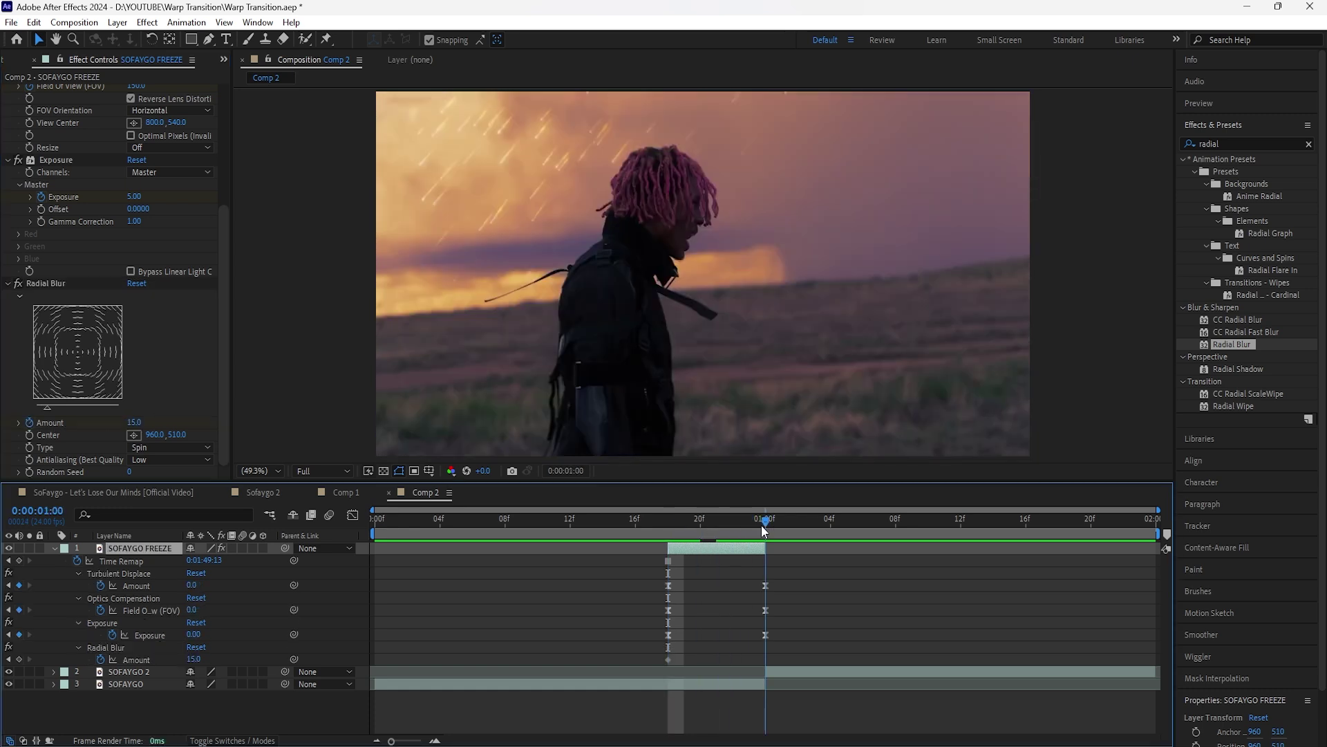
{"action": "left_click_drag", "start_coordinate": [777, 650], "coordinate": [645, 659]}
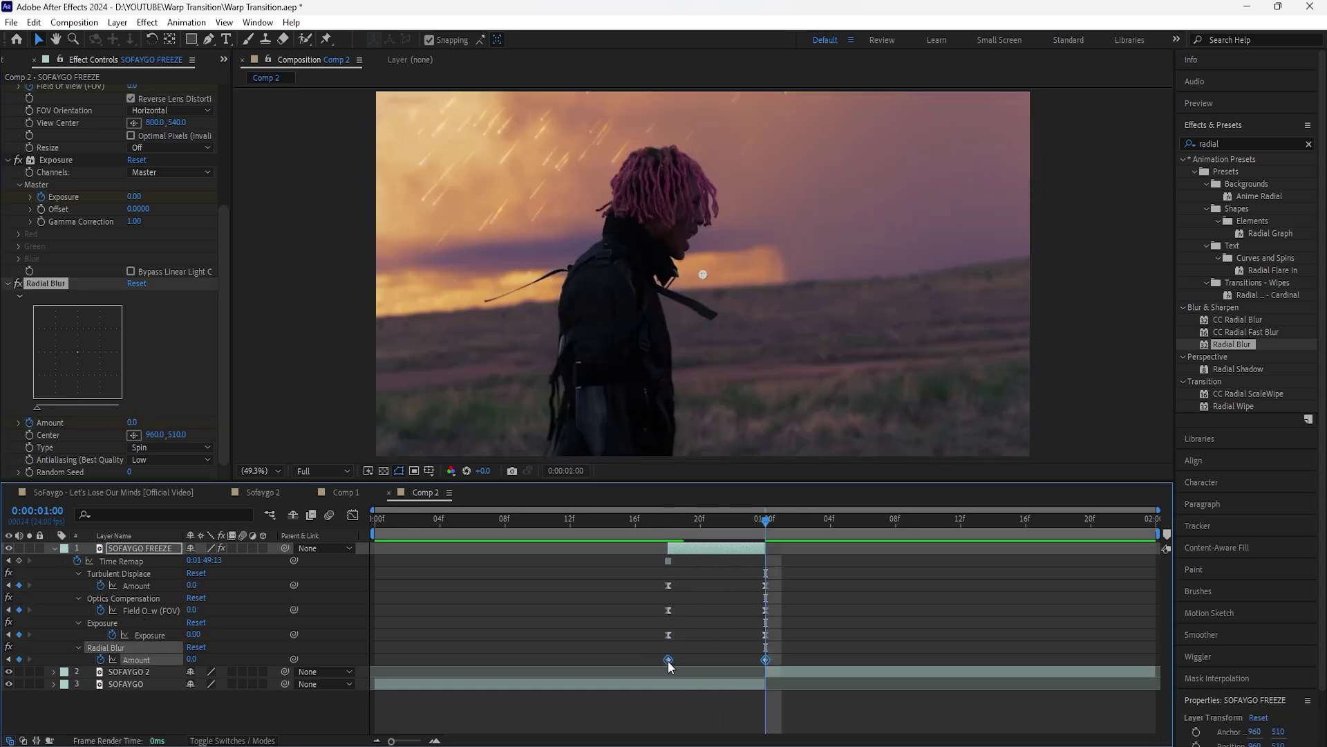
{"action": "right_click", "coordinate": [668, 659]}
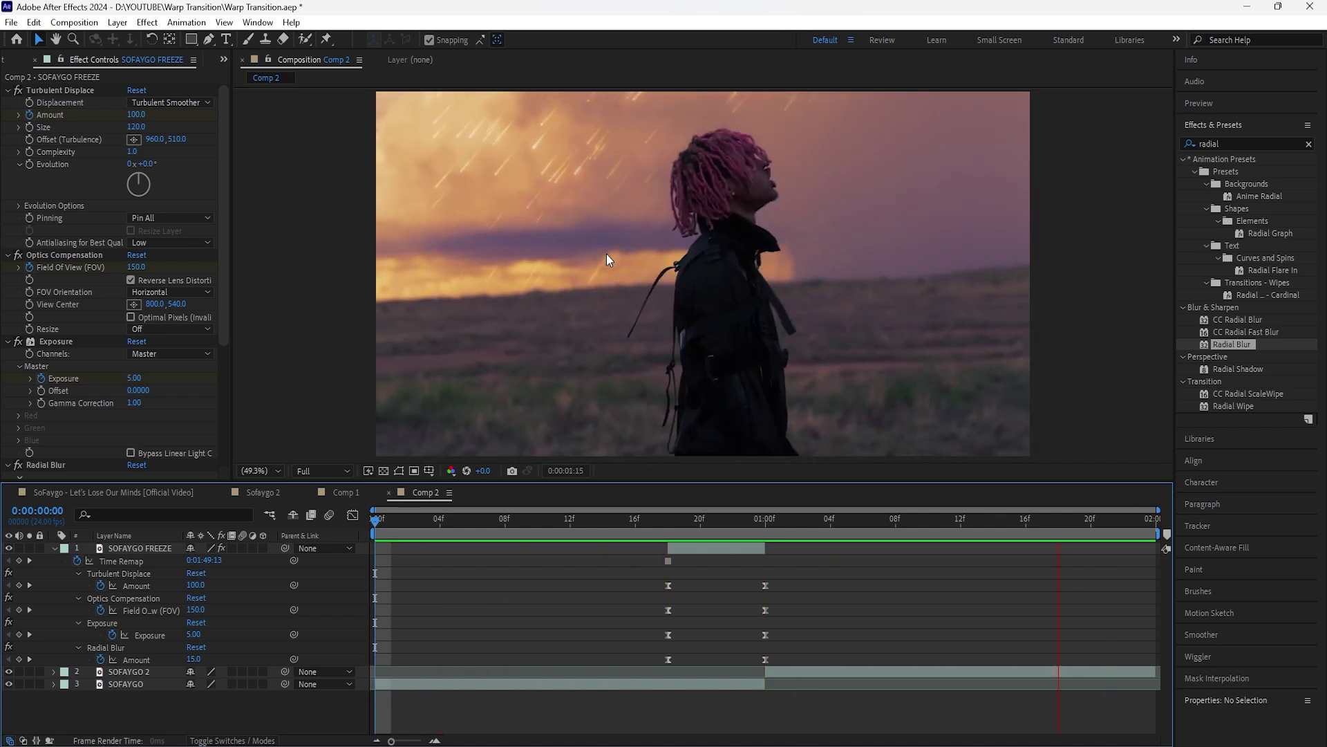
Copy the Turbulent Displace, Optics Compensation, Exposure and Radial Blur effects from SOFAYGO FREEZE to the SOFAYGO 2 layer at 0:00:01:00
{"action": "key", "text": "space"}
{"action": "left_click", "coordinate": [135, 548]}
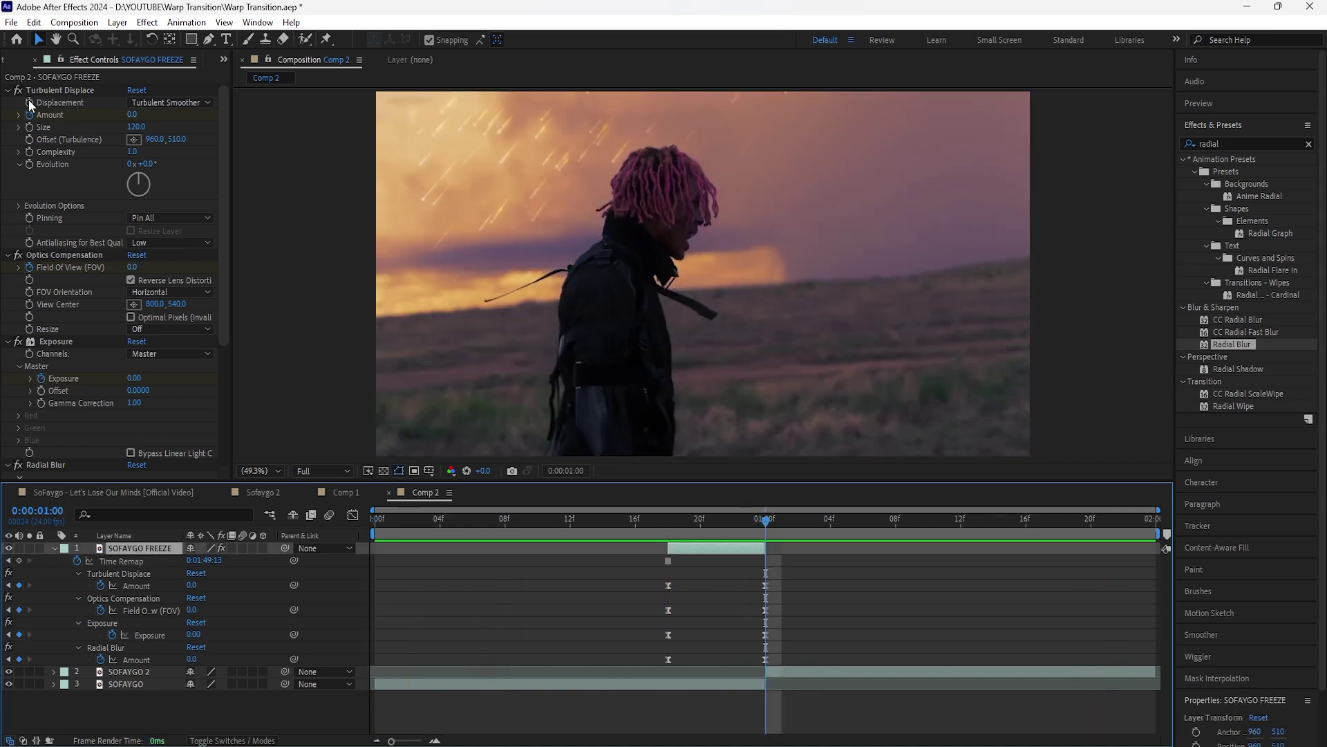
{"action": "left_click", "coordinate": [8, 90]}
{"action": "left_click", "coordinate": [9, 102]}
{"action": "left_click", "coordinate": [9, 115]}
{"action": "left_click", "coordinate": [8, 128]}
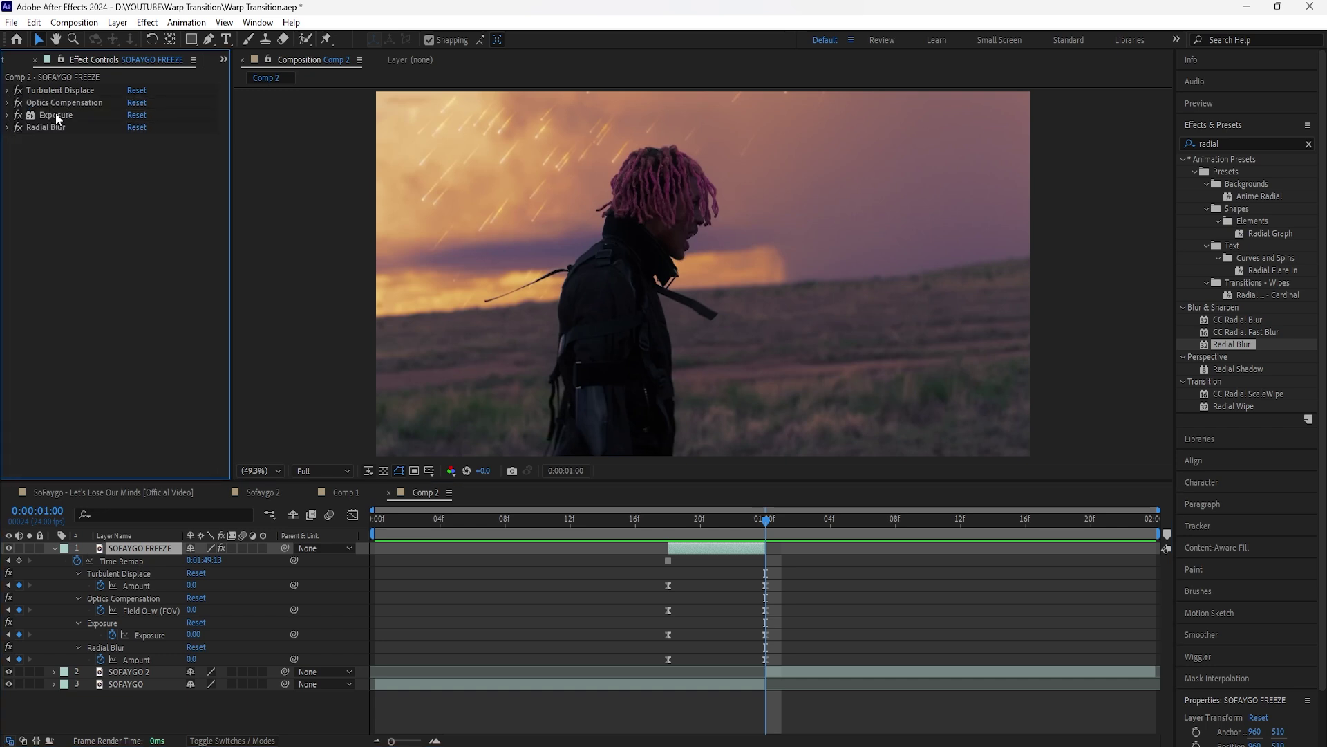
{"action": "left_click", "coordinate": [60, 91]}
{"action": "left_click", "coordinate": [48, 125], "text": "shift"}
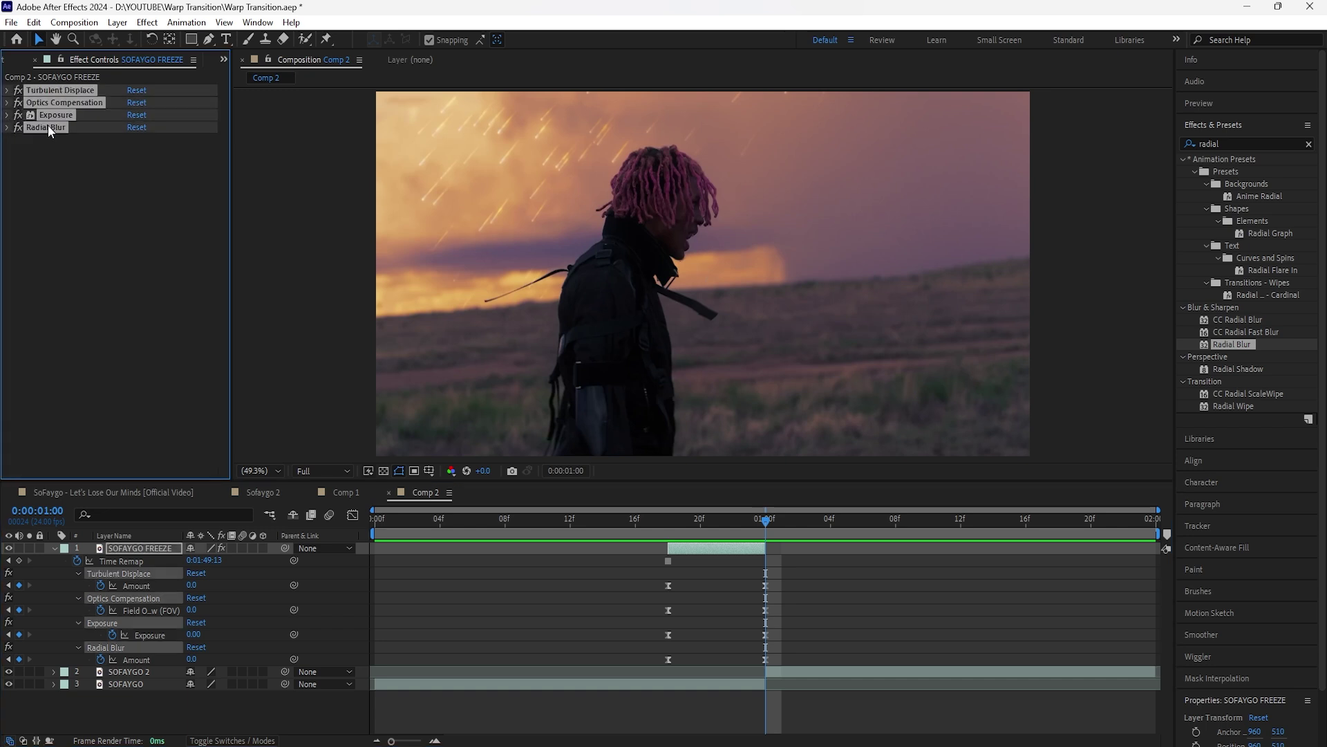
{"action": "left_click", "coordinate": [155, 673]}
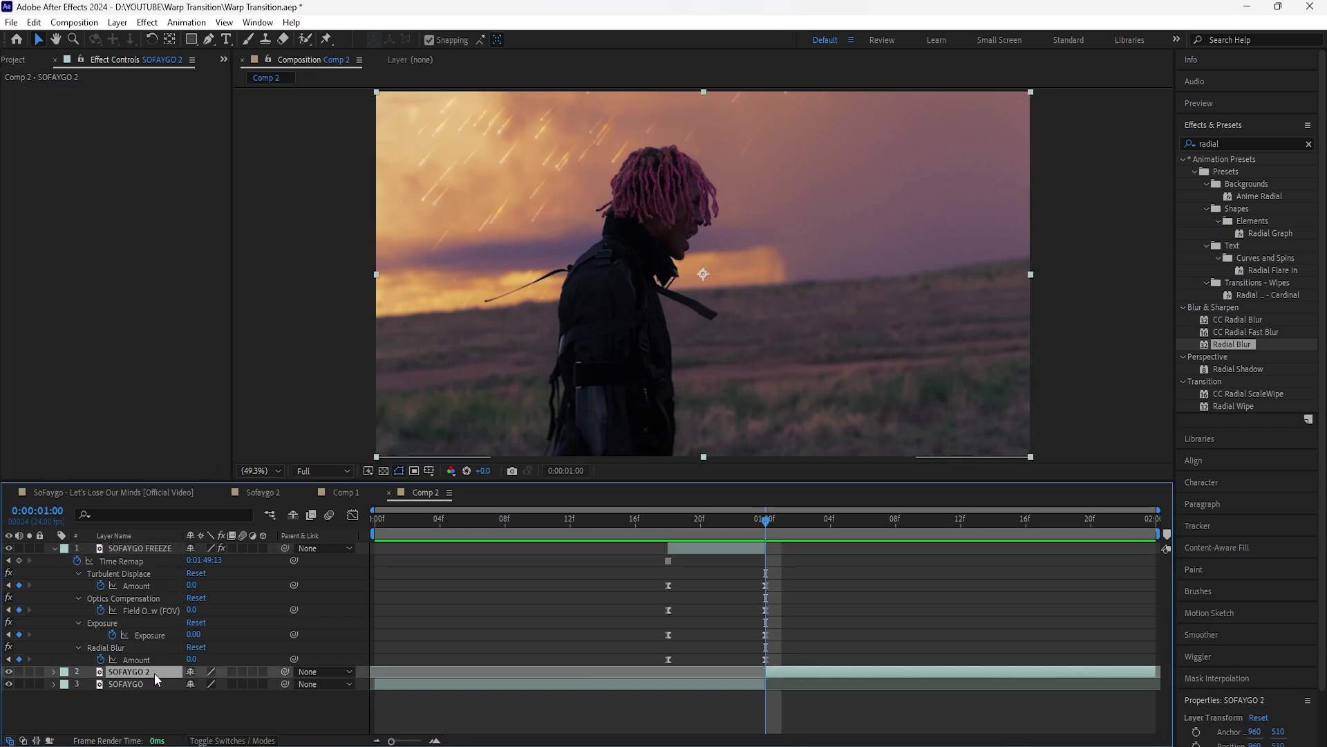
{"action": "key", "text": "ctrl+v"}
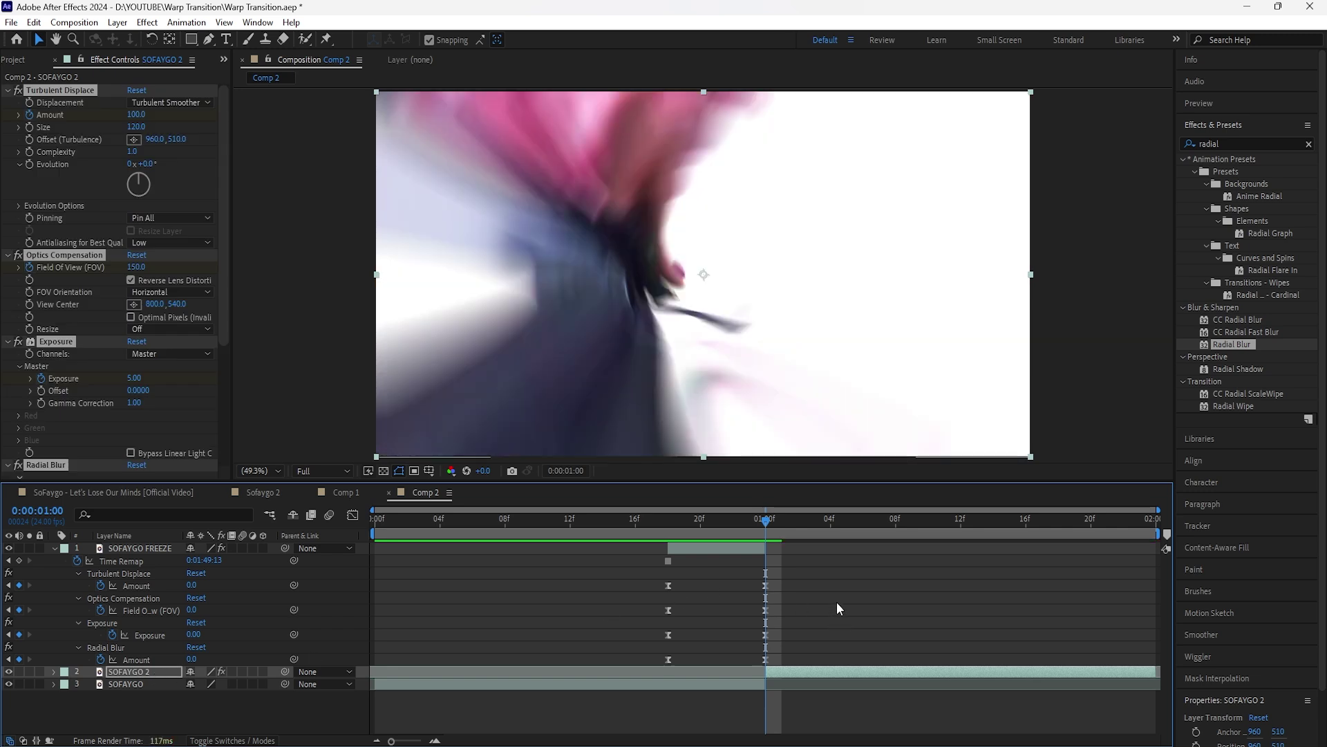
Reveal the SOFAYGO 2 layer's keyframes and set its Optics Compensation Field of View keyframe at 0:00:01:00 to 90
{"action": "left_click", "coordinate": [795, 673]}
{"action": "key", "text": "u"}
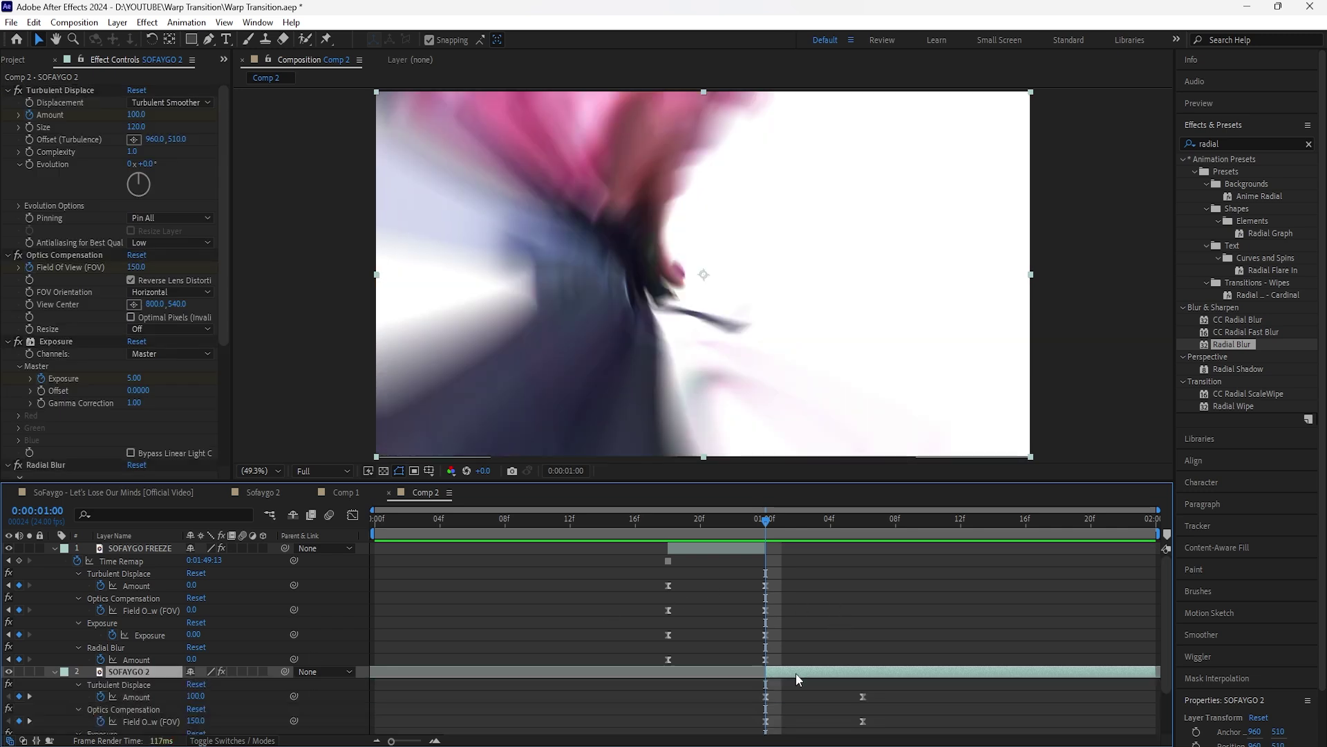
{"action": "scroll", "coordinate": [795, 673], "scroll_direction": "down", "scroll_amount": 2}
{"action": "mouse_move", "coordinate": [772, 529]}
{"action": "left_mouse_down"}
{"action": "mouse_move", "coordinate": [806, 539]}
{"action": "mouse_move", "coordinate": [773, 545]}
{"action": "left_mouse_up"}
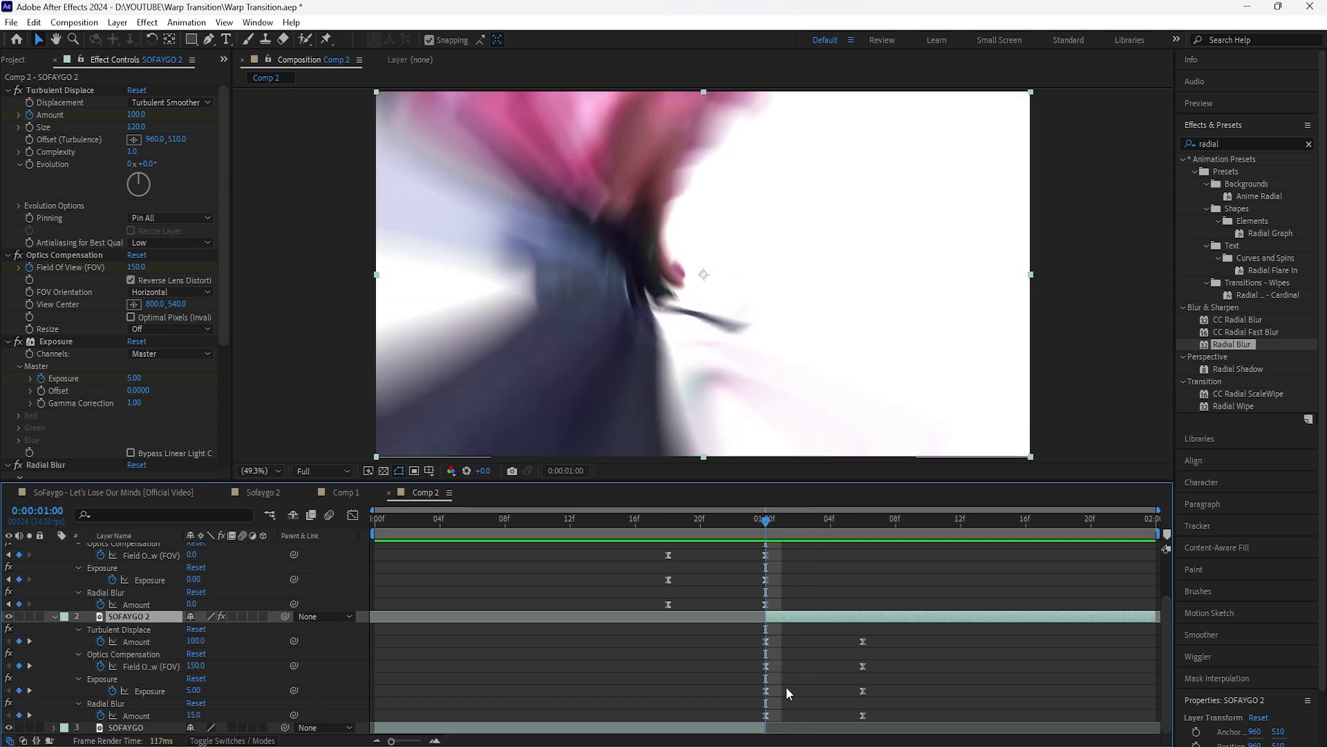
{"action": "left_click", "coordinate": [766, 667]}
{"action": "left_click", "coordinate": [195, 666]}
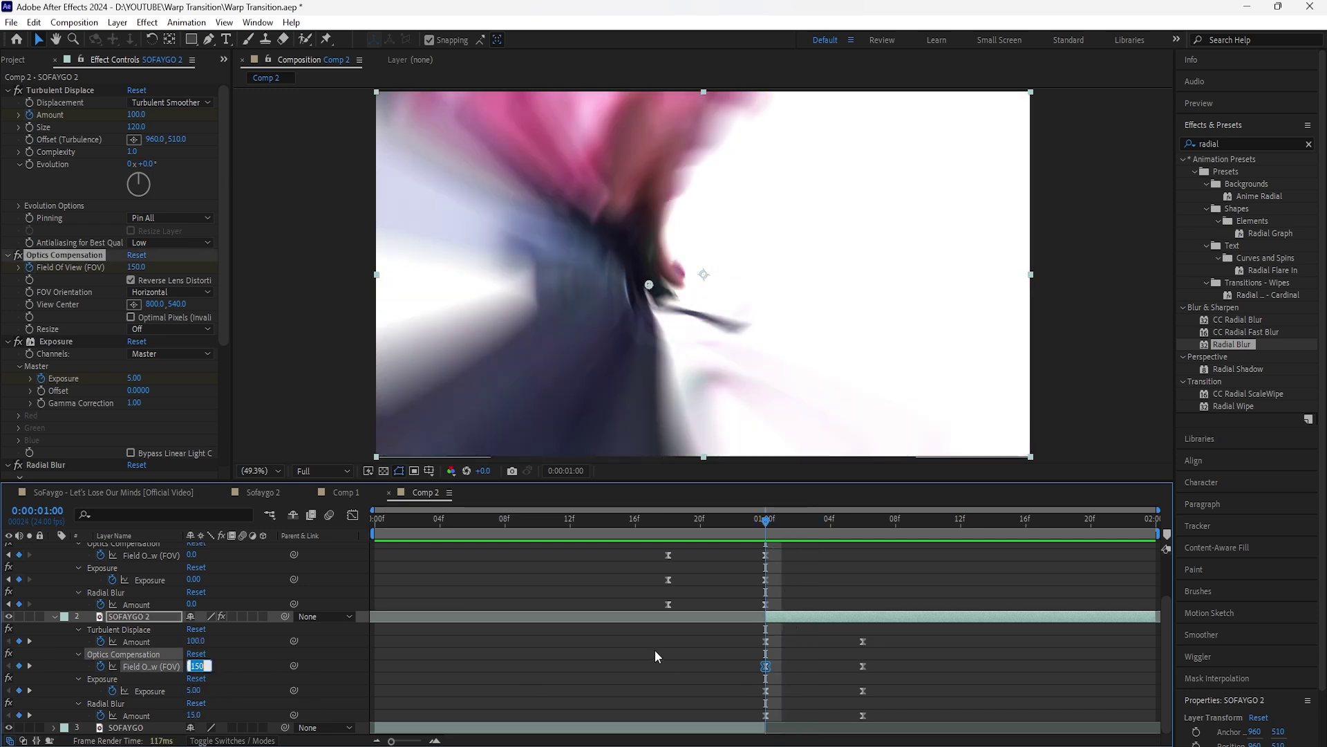
{"action": "type", "text": "90"}
{"action": "key", "text": "Return"}
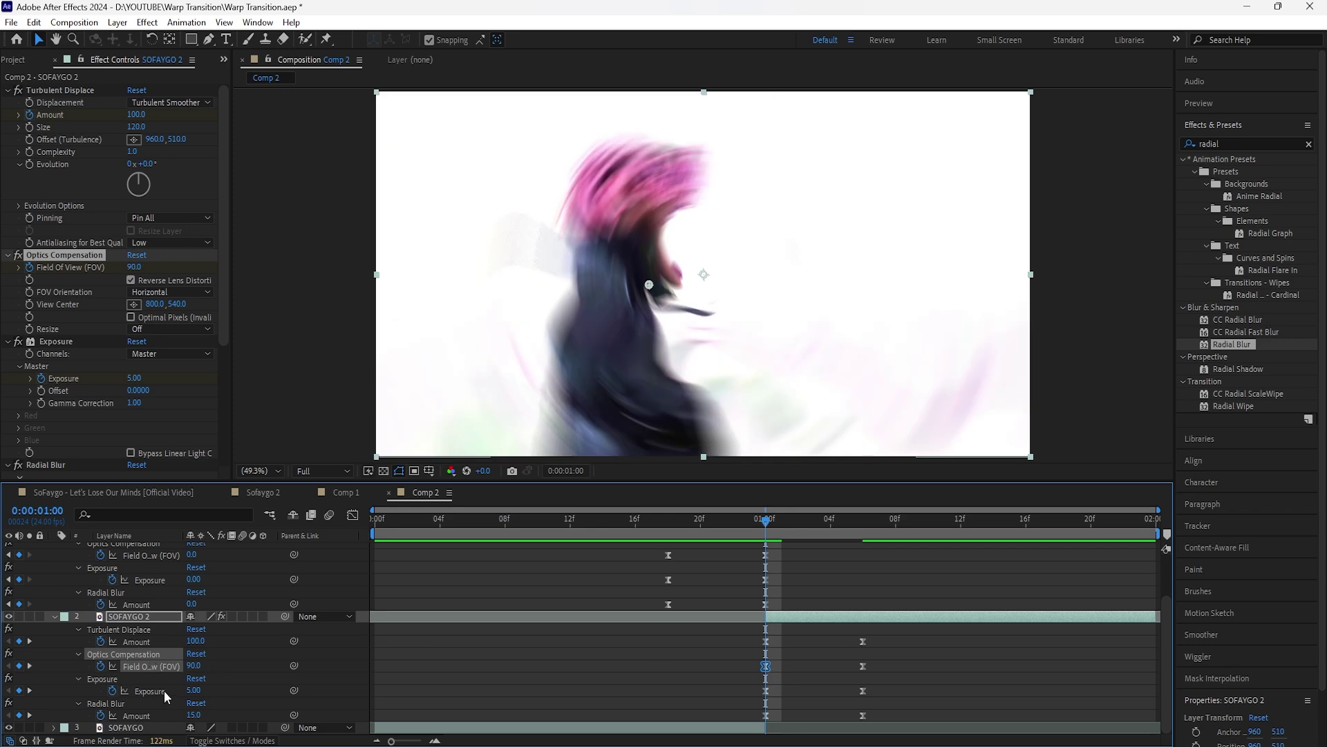
Preview the warp transition in Comp 2 and return to the cut at 0:00:01:00
{"action": "key", "text": "space"}
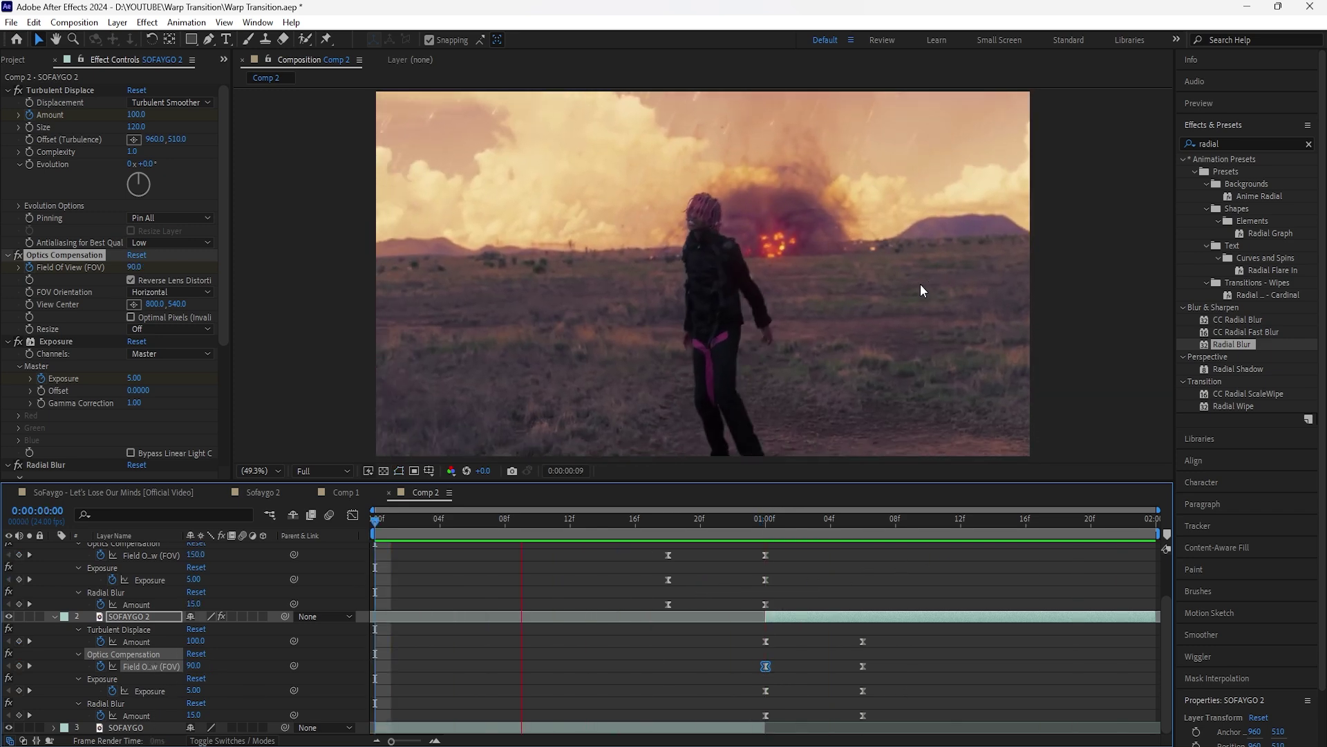
{"action": "left_click", "coordinate": [781, 519]}
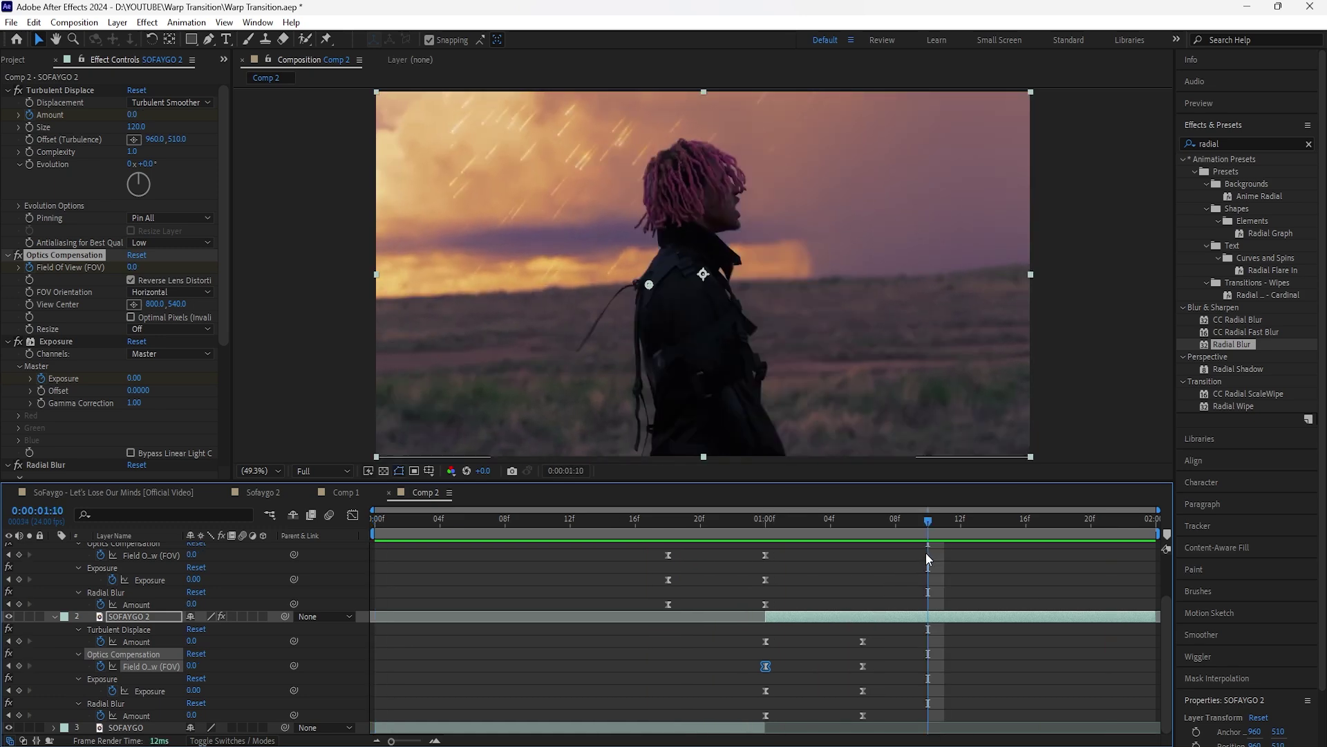
{"action": "left_click_drag", "start_coordinate": [777, 553], "coordinate": [765, 553]}
Collapse the layer properties and add an adjustment layer on top, spanning 0:00:00:21 to 0:00:01:03 around the cut
{"action": "scroll", "coordinate": [57, 563], "scroll_direction": "up", "scroll_amount": 2}
{"action": "left_click", "coordinate": [54, 548]}
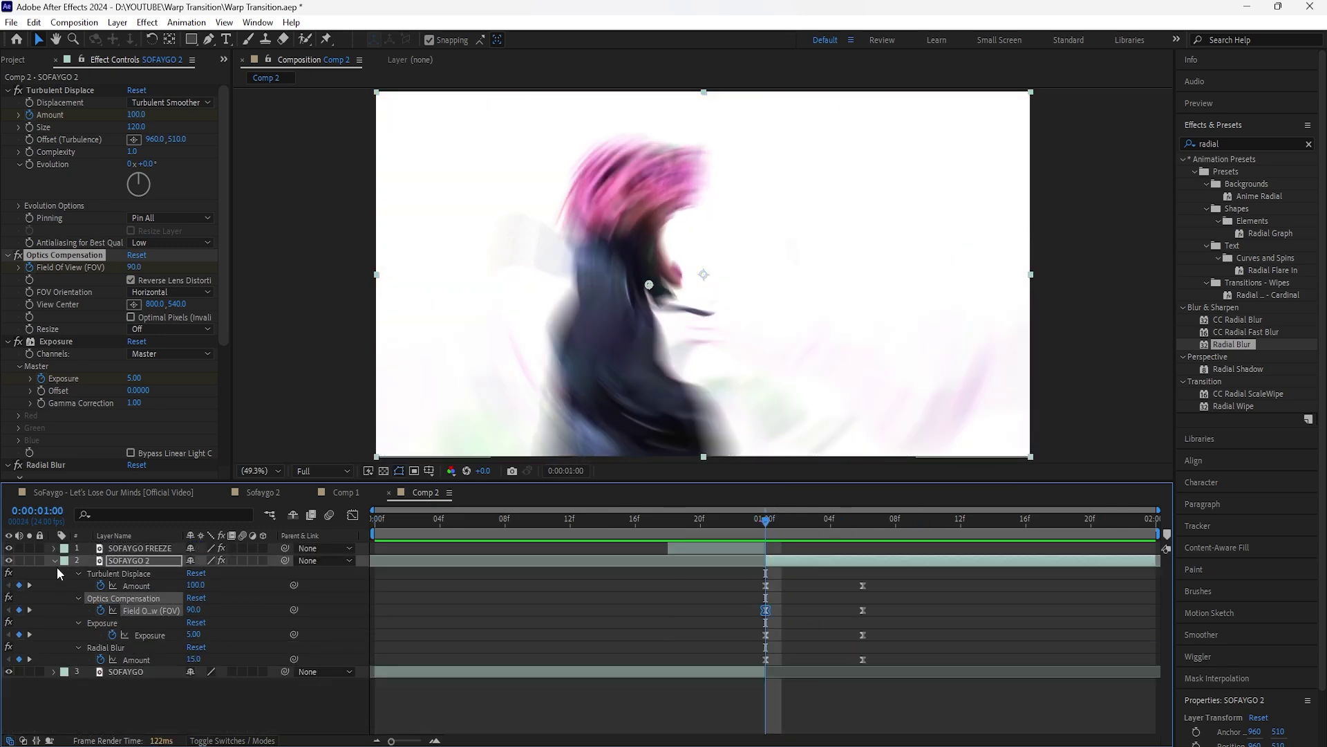
{"action": "left_click", "coordinate": [54, 560]}
{"action": "left_click", "coordinate": [144, 563]}
{"action": "left_click", "coordinate": [143, 548]}
{"action": "key", "text": "ctrl+alt+y"}
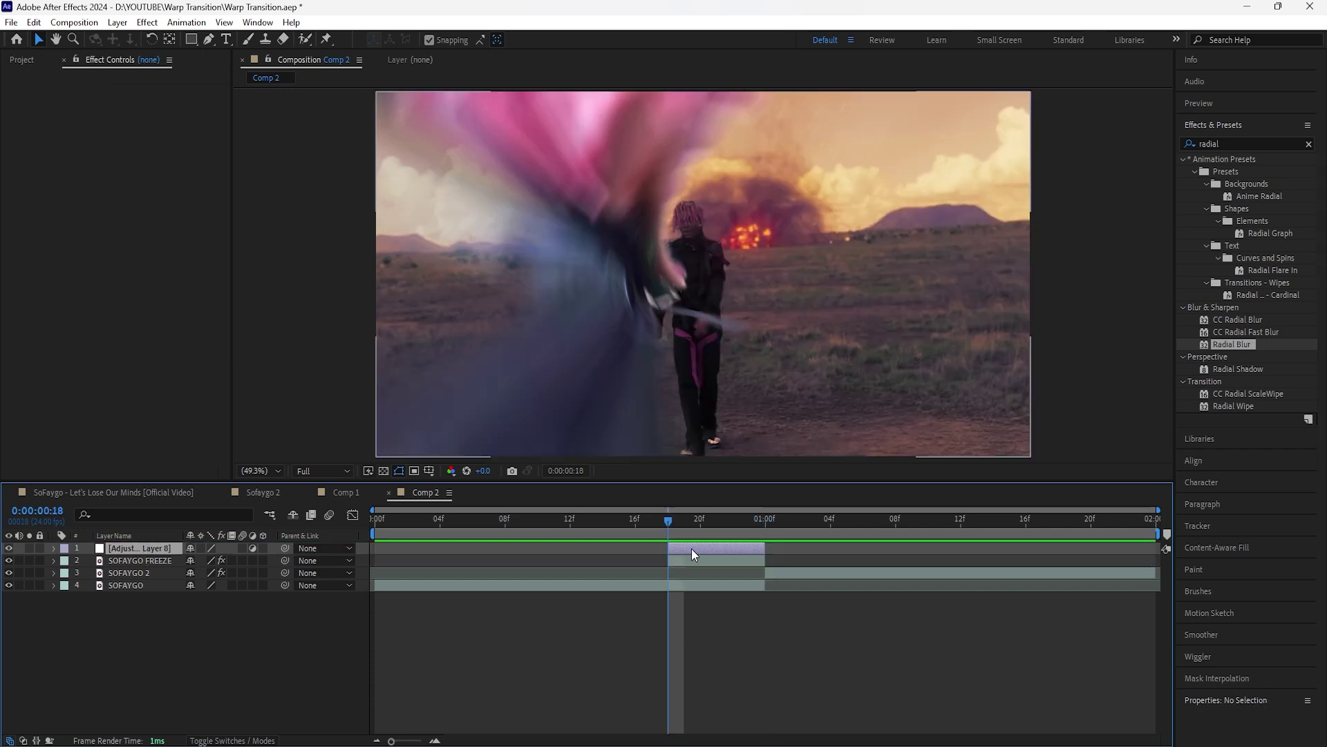
{"action": "left_click_drag", "start_coordinate": [691, 549], "coordinate": [764, 587]}
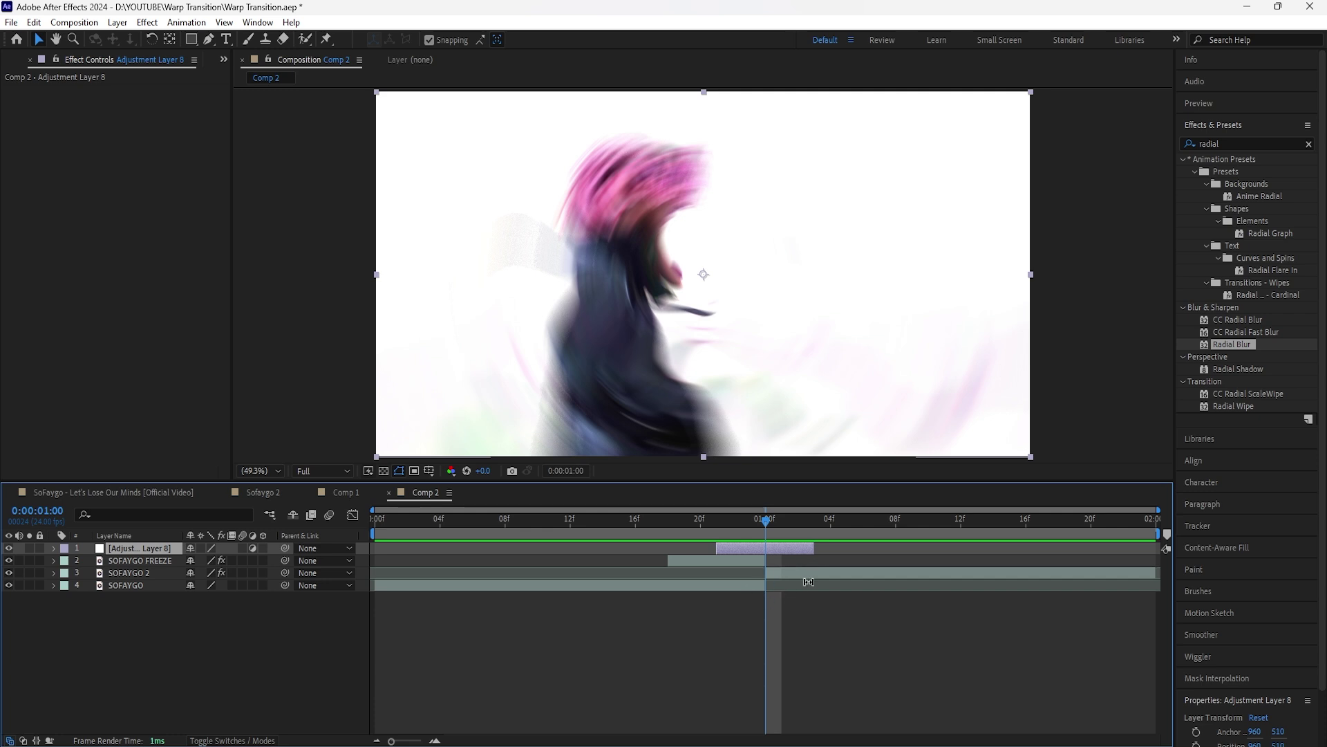
Apply the Exposure effect to the adjustment layer and keyframe its exposure at 3 on the cut at 0:00:01:00
{"action": "left_click", "coordinate": [1309, 144]}
{"action": "type", "text": "expos"}
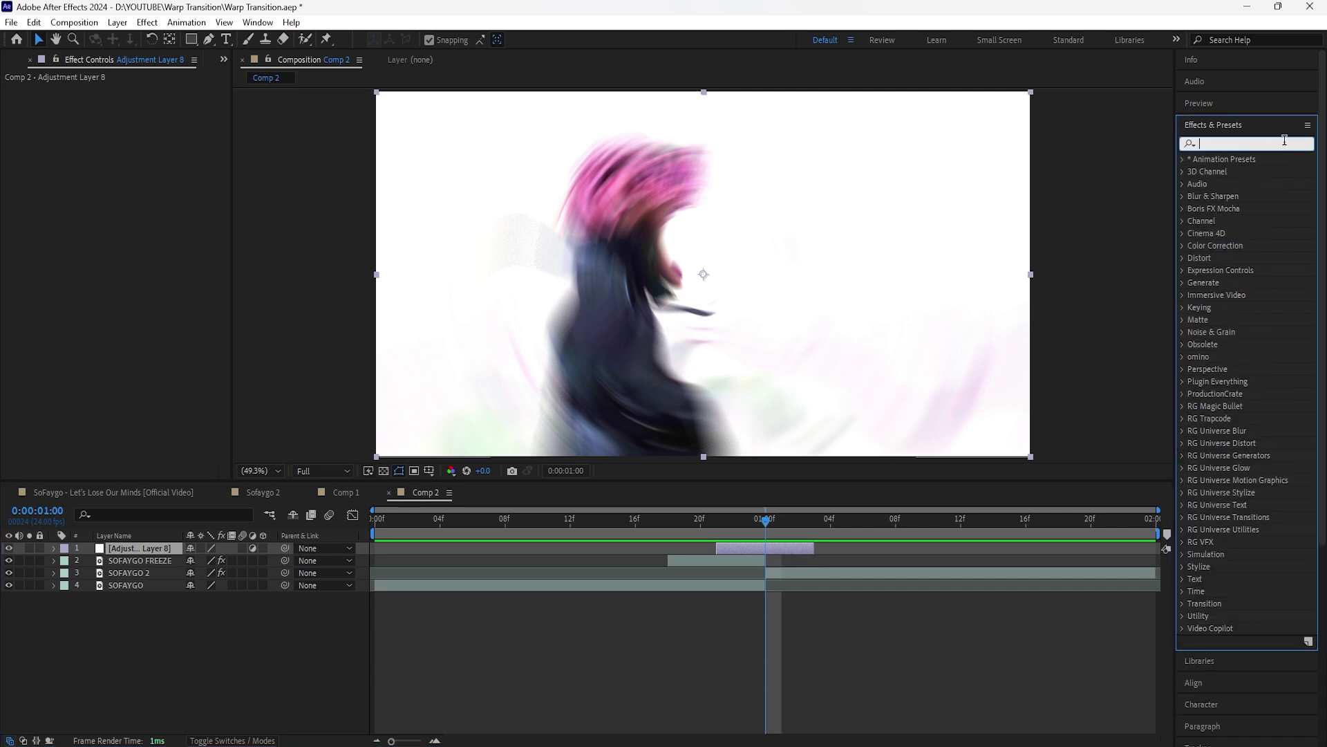
{"action": "left_click_drag", "start_coordinate": [1240, 294], "coordinate": [138, 131]}
{"action": "left_click", "coordinate": [137, 126]}
{"action": "type", "text": "3"}
{"action": "key", "text": "Return"}
Keyframe the adjustment layer's exposure to 0 at its start, 0:00:00:21, and at its end, 0:00:01:03
{"action": "left_click", "coordinate": [717, 519]}
{"action": "left_click", "coordinate": [133, 127]}
{"action": "type", "text": "0"}
{"action": "key", "text": "Return"}
{"action": "left_click_drag", "start_coordinate": [717, 519], "coordinate": [806, 526]}
{"action": "left_click_drag", "start_coordinate": [806, 527], "coordinate": [708, 576]}
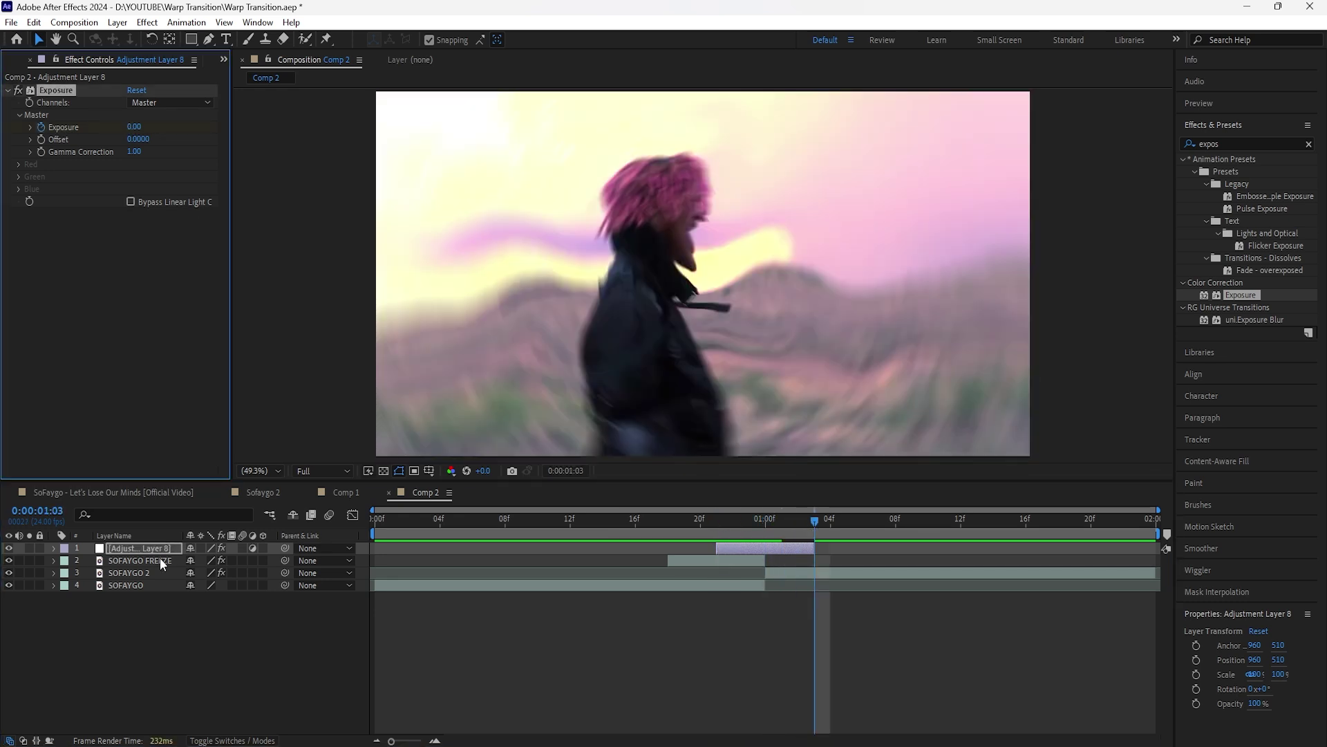
Apply Easy Ease to the adjustment layer's three Exposure keyframes and preview the transition
{"action": "left_click", "coordinate": [158, 546]}
{"action": "key", "text": "u"}
{"action": "right_click", "coordinate": [719, 574]}
{"action": "key", "text": "F9"}
{"action": "key", "text": "space"}
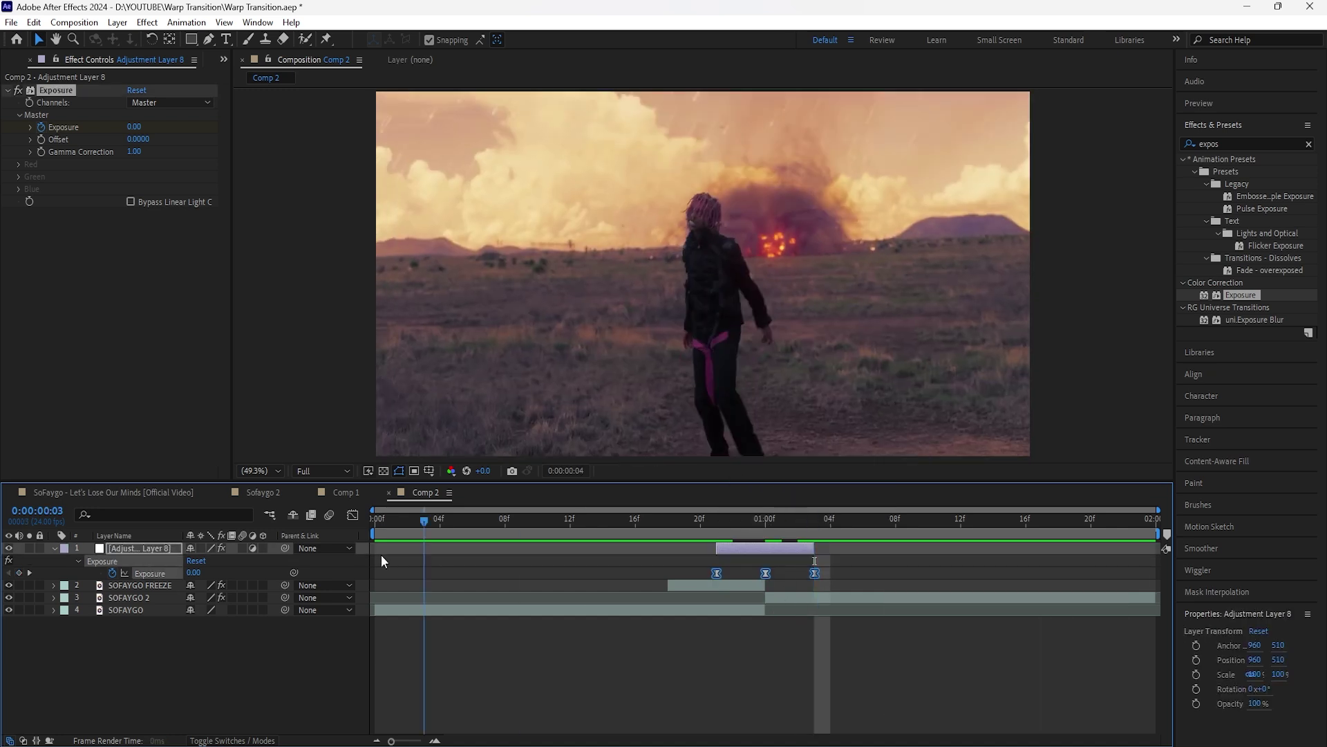
{"action": "key", "text": "space"}
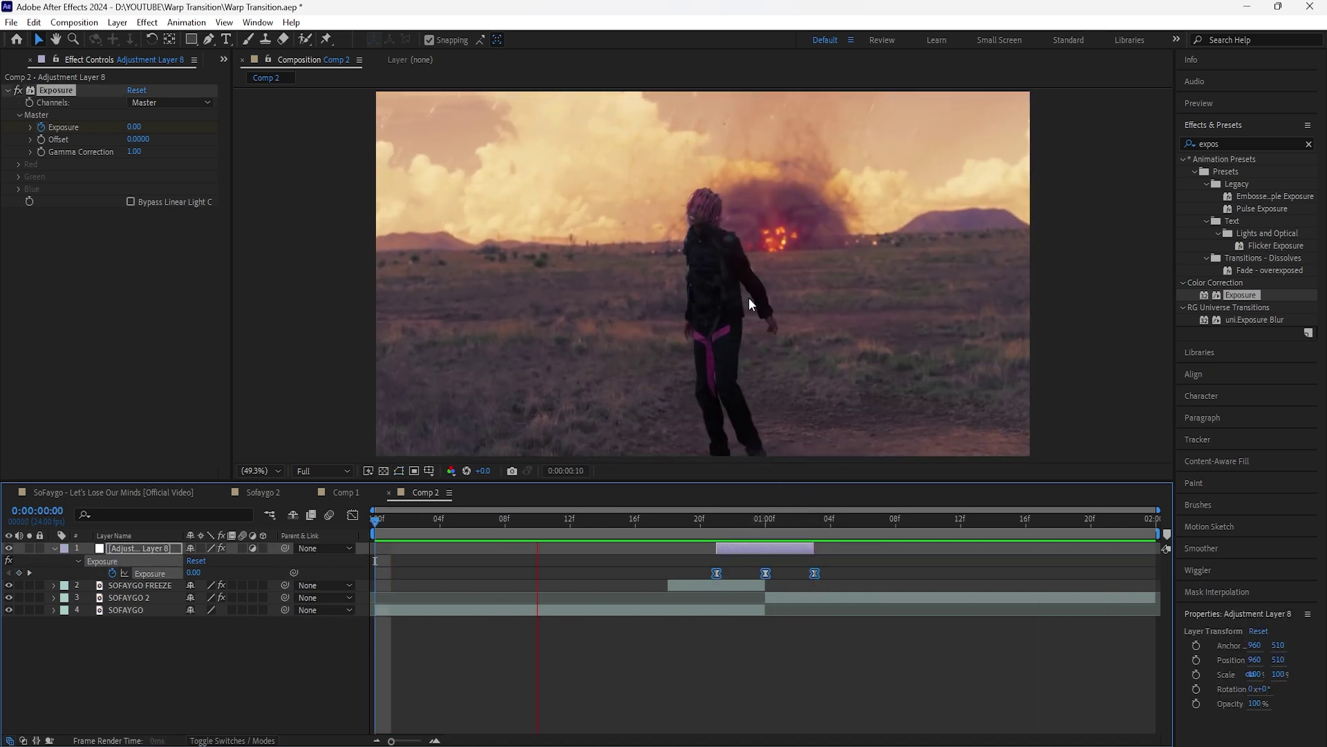
Apply Camera Lens Blur to the SOFAYGO layer with a Blur Radius of 20 and go to 0:00:00:18
{"action": "left_click_drag", "start_coordinate": [788, 520], "coordinate": [667, 574]}
{"action": "left_click", "coordinate": [646, 609]}
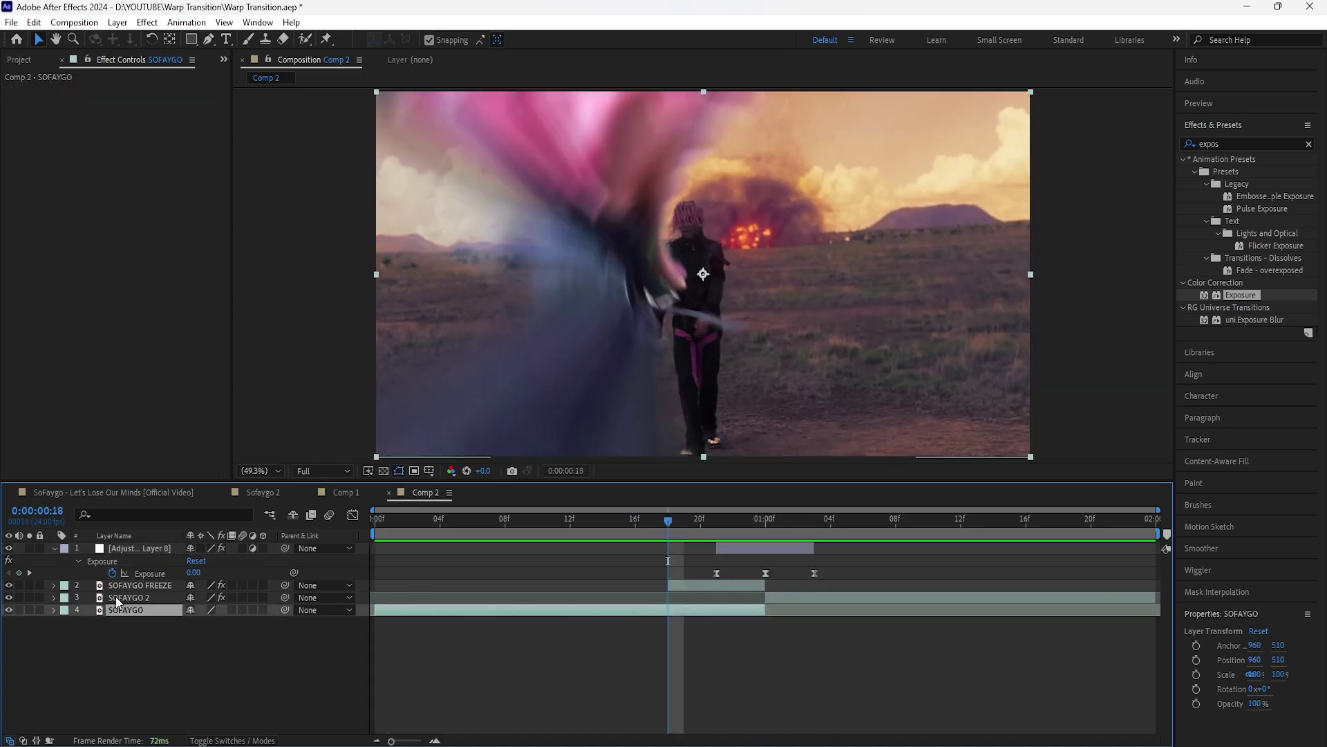
{"action": "left_click_drag", "start_coordinate": [675, 524], "coordinate": [716, 524]}
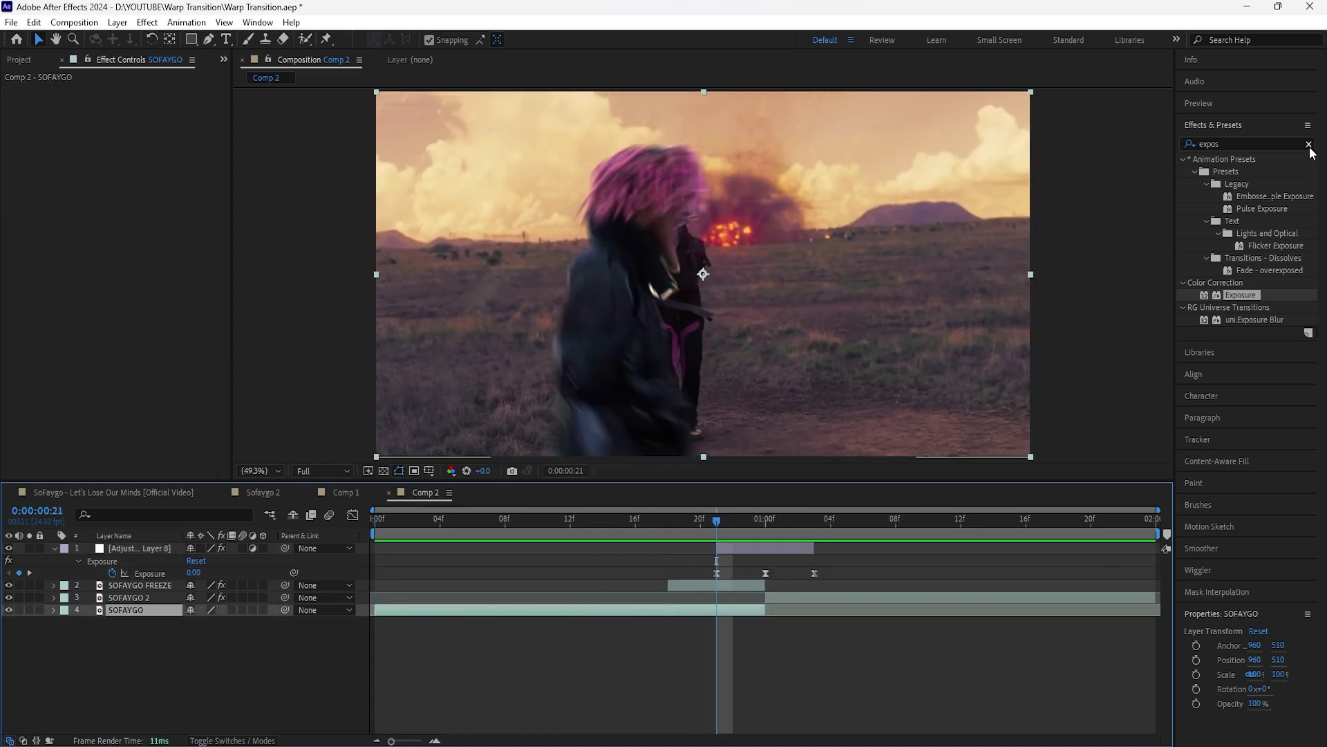
{"action": "left_click", "coordinate": [1308, 144]}
{"action": "type", "text": "camera"}
{"action": "left_click_drag", "start_coordinate": [1244, 258], "coordinate": [685, 610]}
{"action": "left_click", "coordinate": [733, 587]}
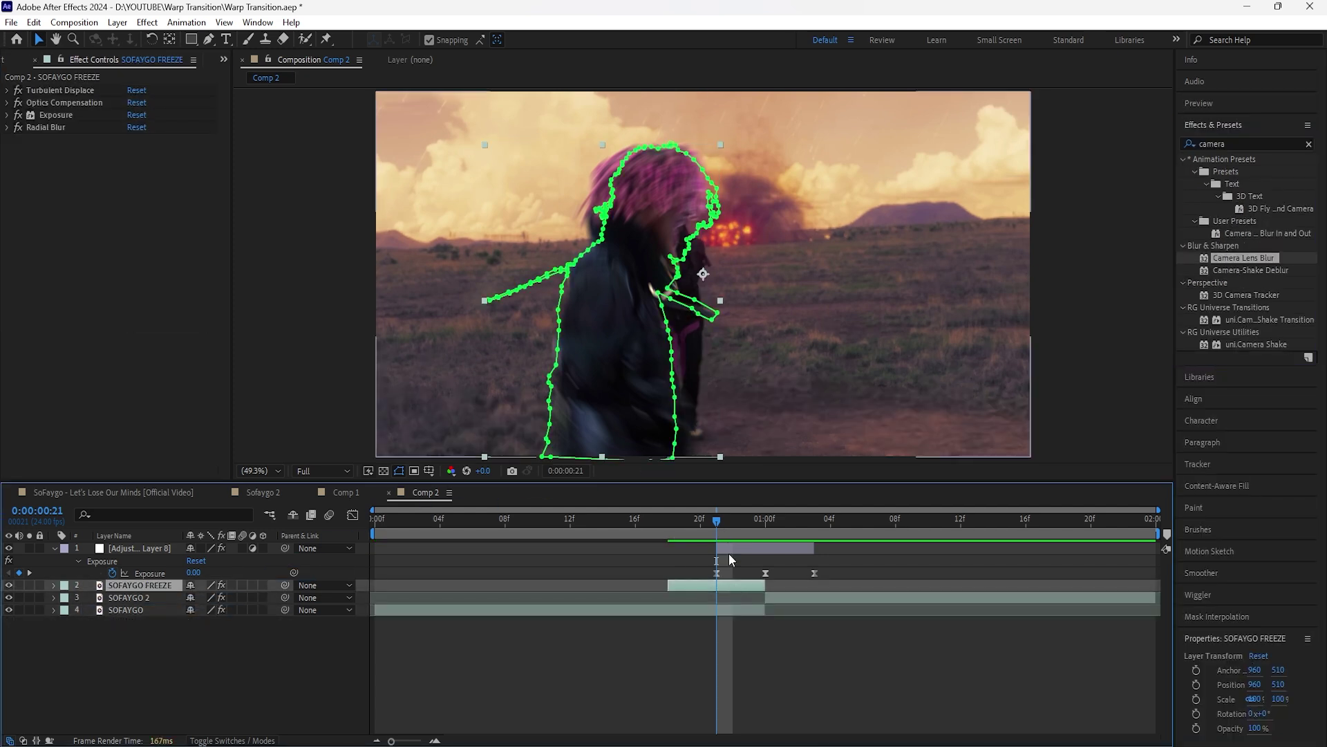
{"action": "left_click_drag", "start_coordinate": [716, 524], "coordinate": [675, 528]}
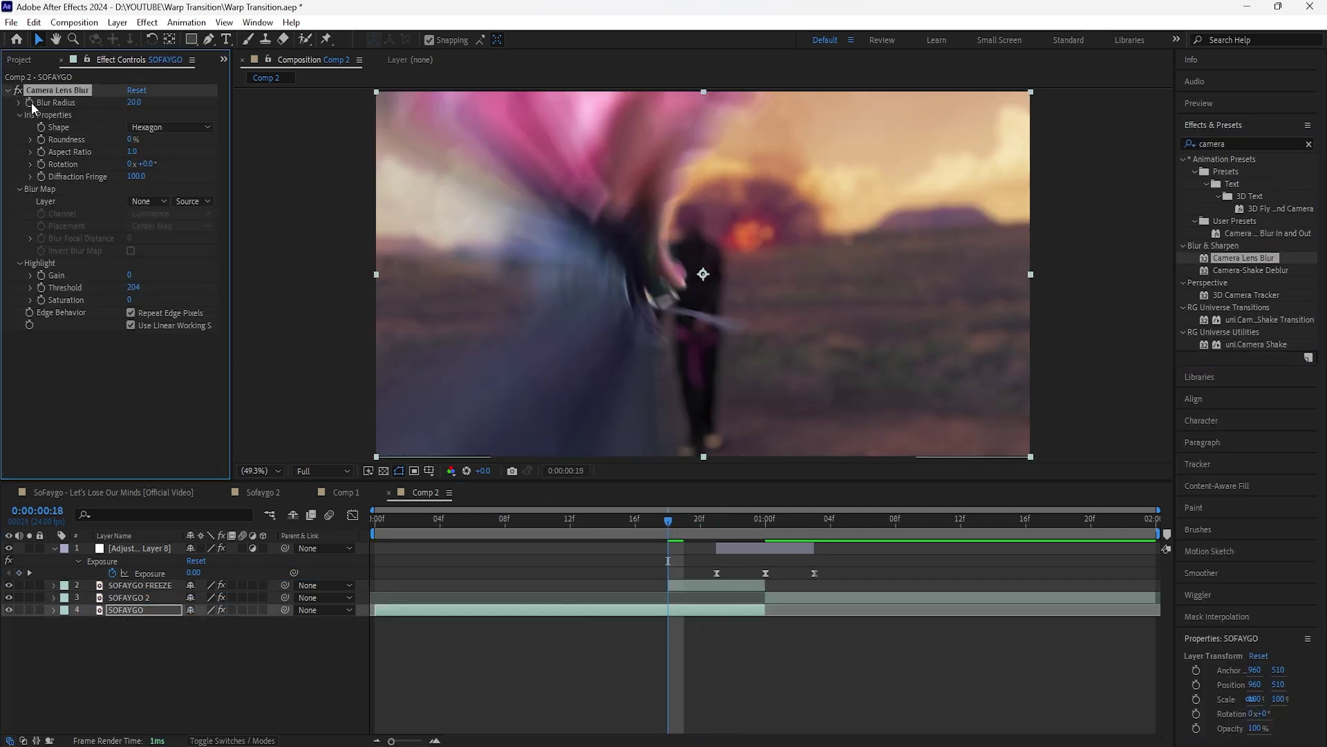
Animate the SOFAYGO layer's Blur Radius from 0 at 0:00:00:13 to 20 at 0:00:00:18 with Easy Ease keyframes
{"action": "left_click", "coordinate": [695, 607]}
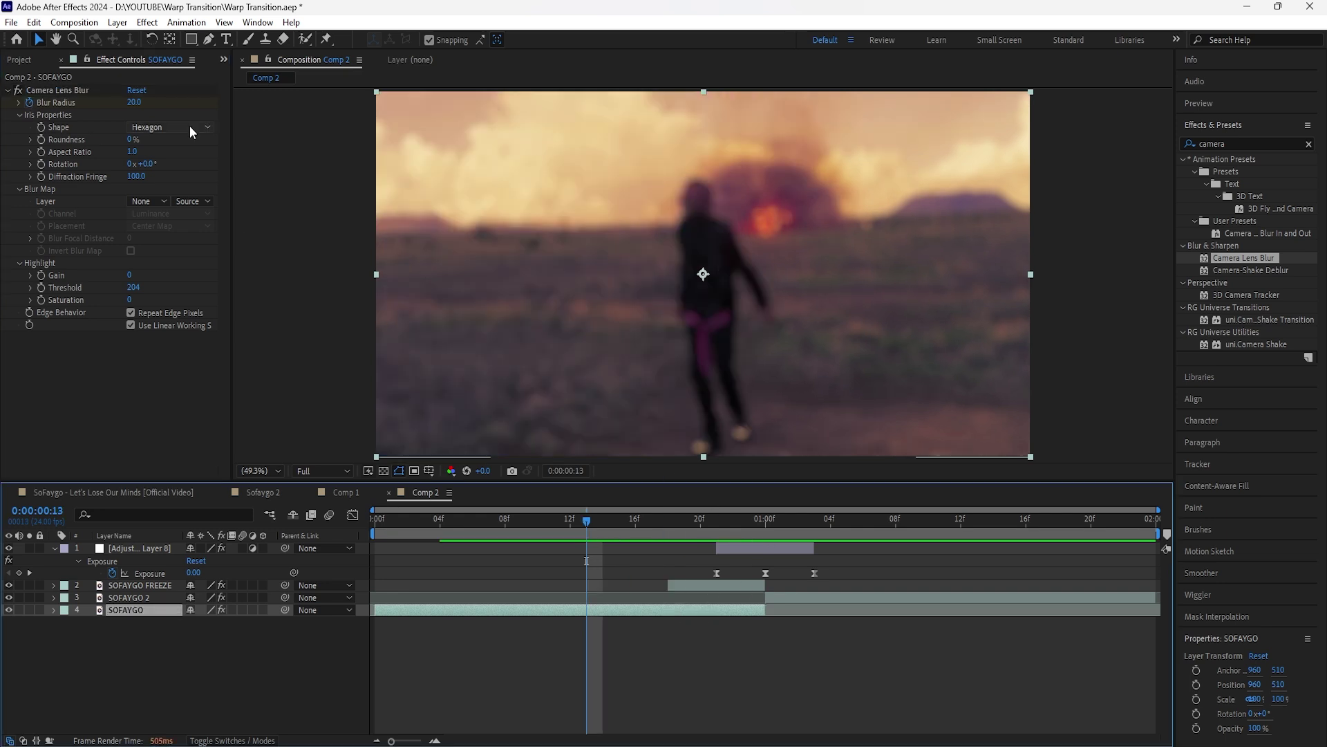
{"action": "left_click", "coordinate": [136, 103]}
{"action": "type", "text": "0"}
{"action": "key", "text": "Return"}
{"action": "key", "text": "u"}
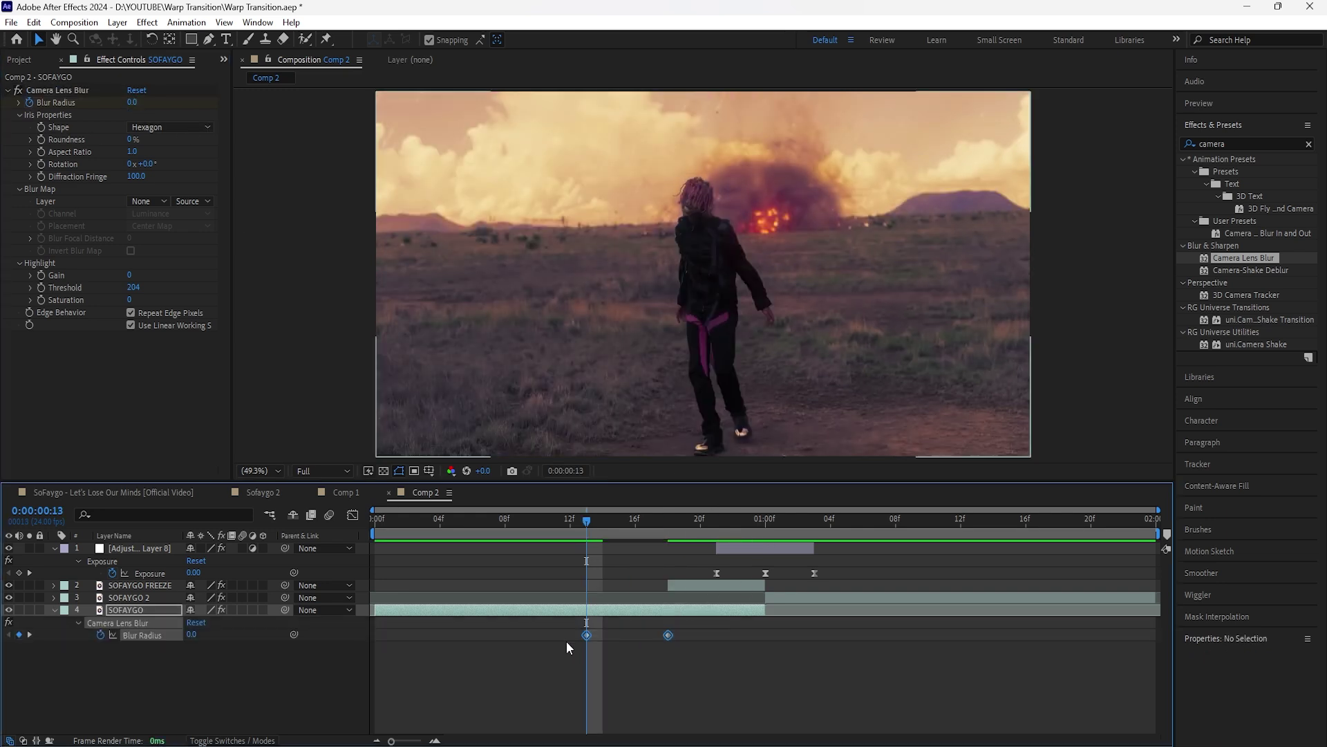
{"action": "right_click", "coordinate": [668, 635]}
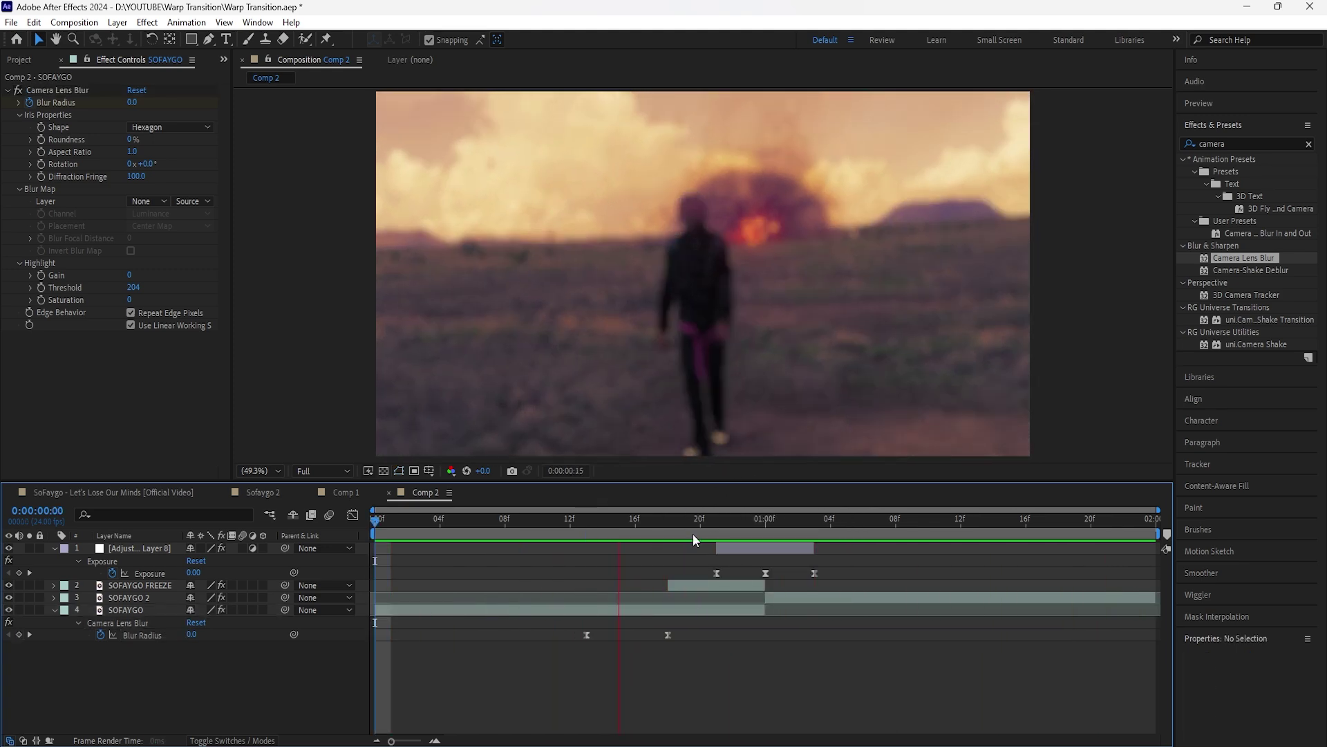
Return to 0:00:00:18 and select the SOFAYGO FREEZE layer
{"action": "left_click", "coordinate": [670, 521]}
{"action": "left_click", "coordinate": [656, 612]}
{"action": "mouse_move", "coordinate": [685, 533]}
{"action": "left_mouse_down"}
{"action": "mouse_move", "coordinate": [720, 532]}
{"action": "mouse_move", "coordinate": [562, 534]}
{"action": "mouse_move", "coordinate": [665, 529]}
{"action": "left_mouse_up"}
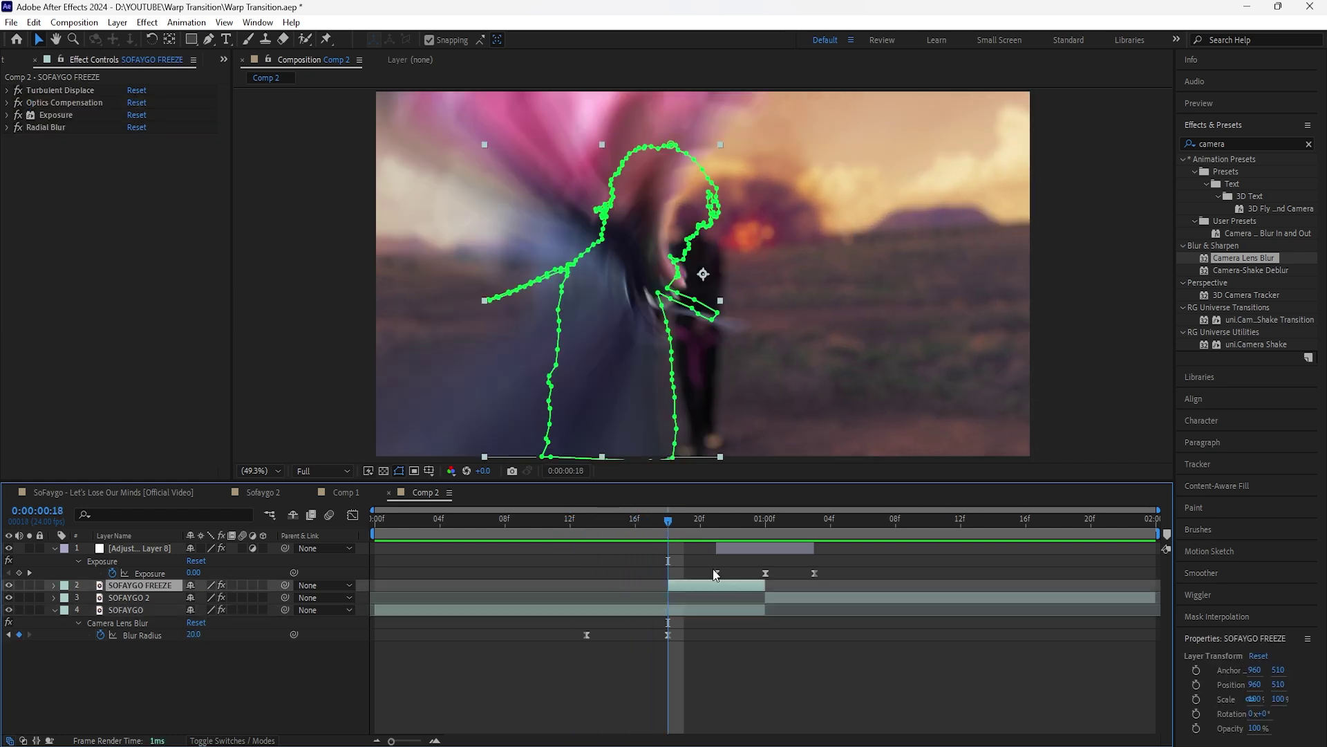